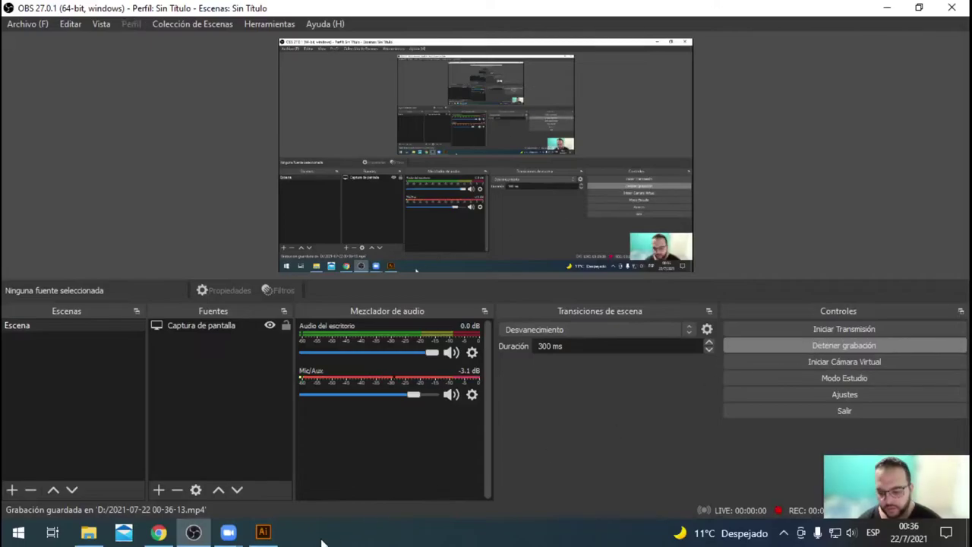
- Bring Adobe Illustrator to the front from the Windows taskbar
click(263, 532)
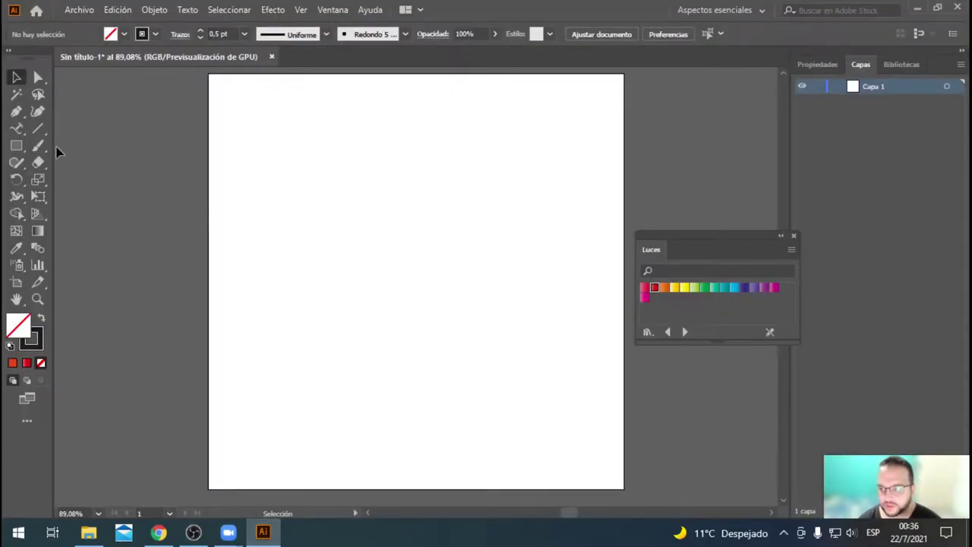
- Draw a trial polar grid on the artboard with the Polar Grid Tool
click(42, 128)
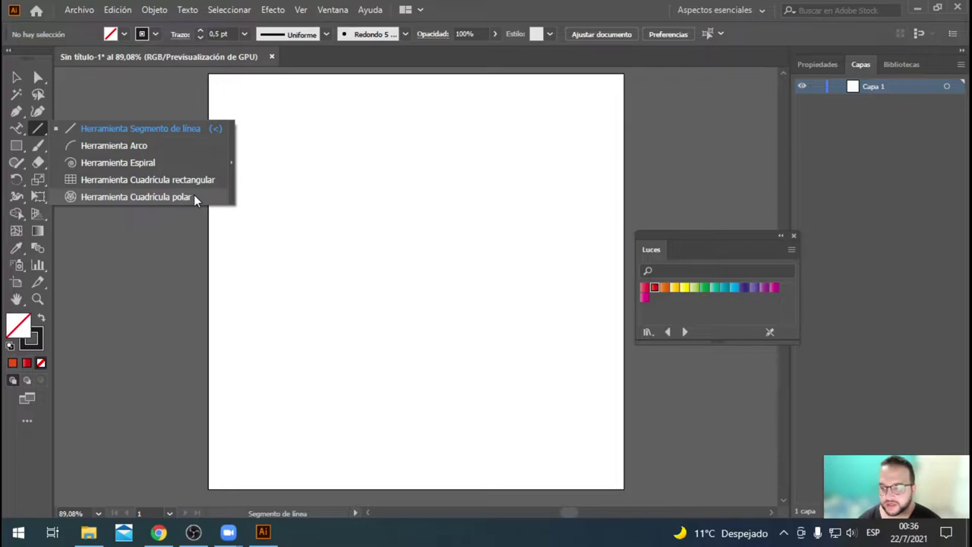
click(137, 197)
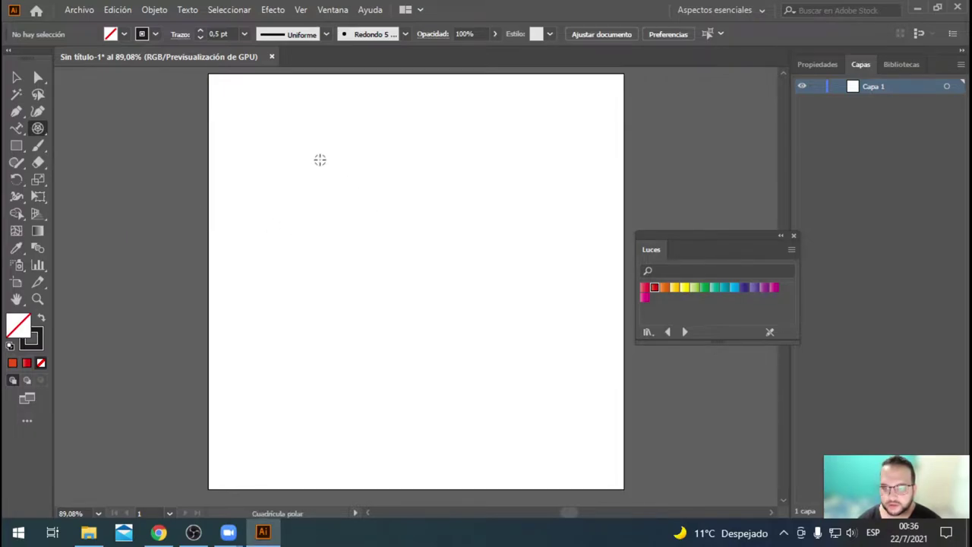
drag(323, 205, 517, 399)
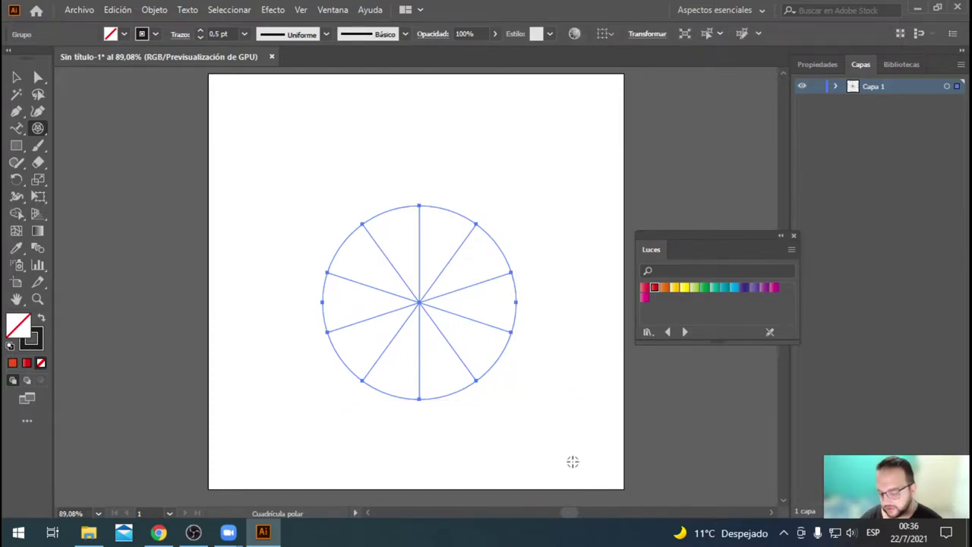
- Delete the trial polar grid, leaving the artboard empty again
key(v)
key(Delete)
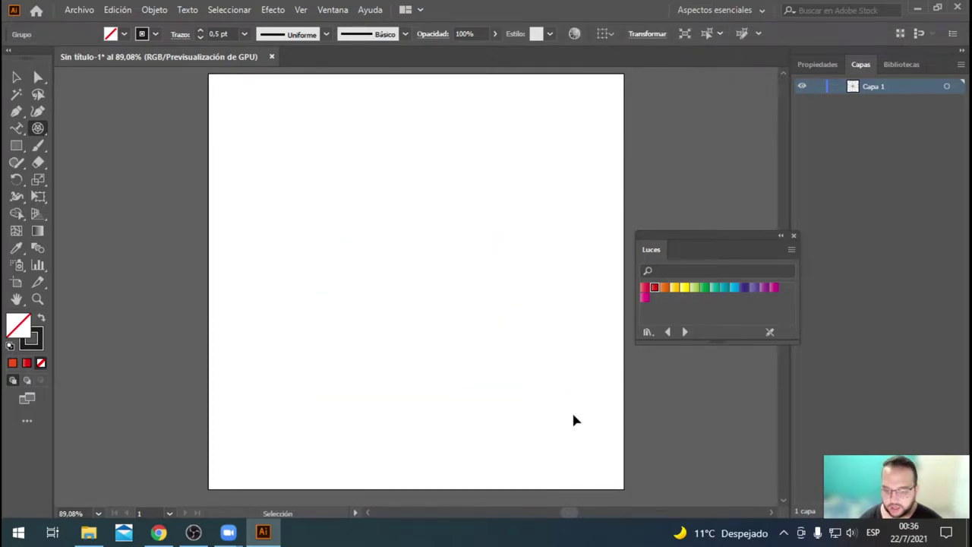
click(397, 238)
- Create a 372,6 px polar grid with 5 concentric and 5 radial dividers
key(Tab)
key(Tab)
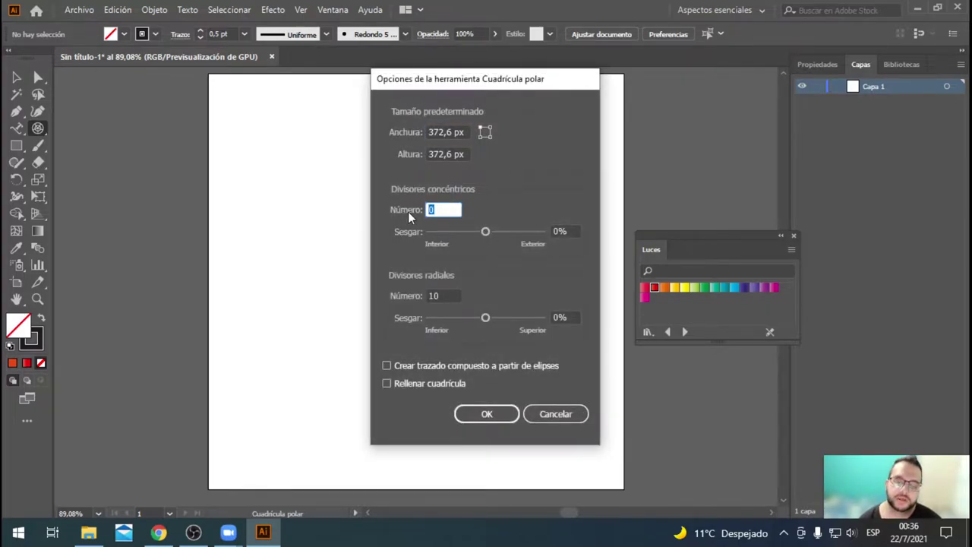
text(5)
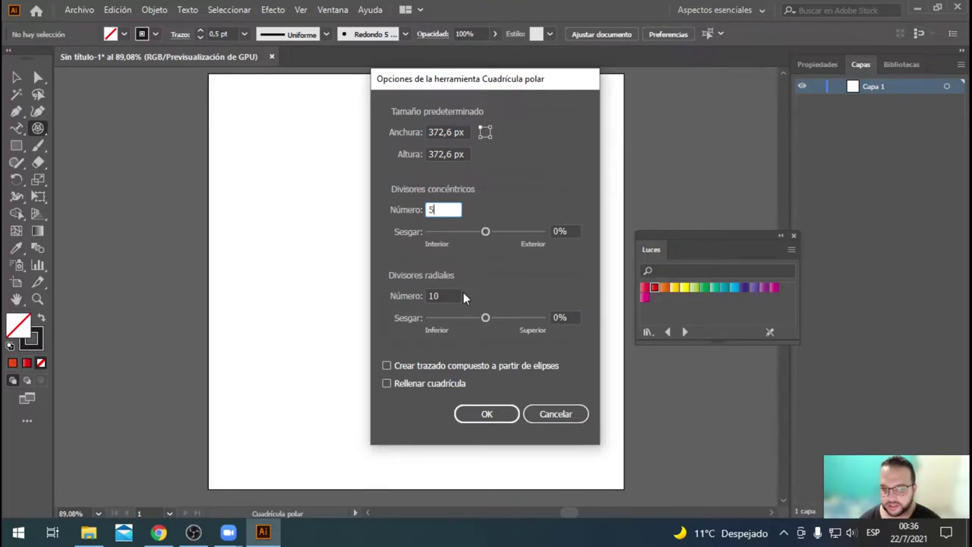
click(440, 296)
text(5)
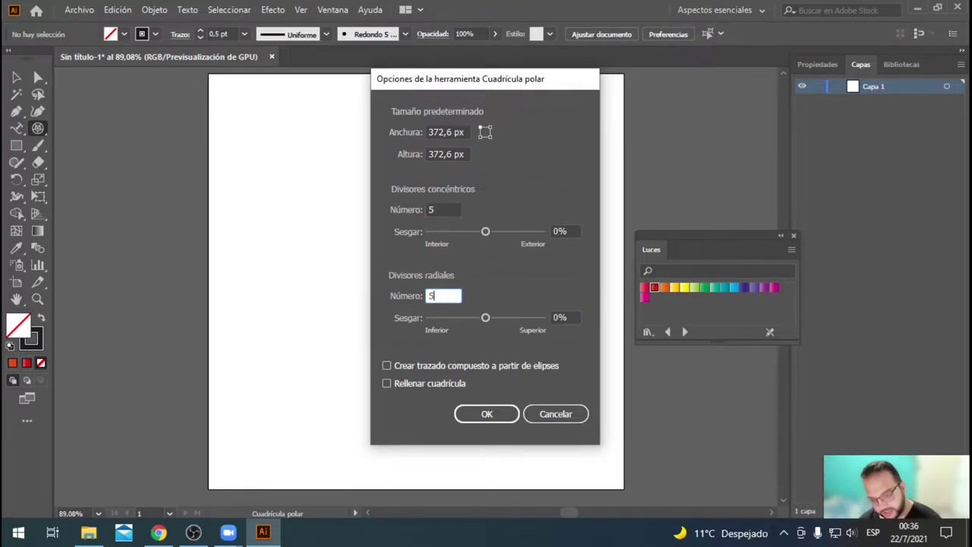
click(483, 414)
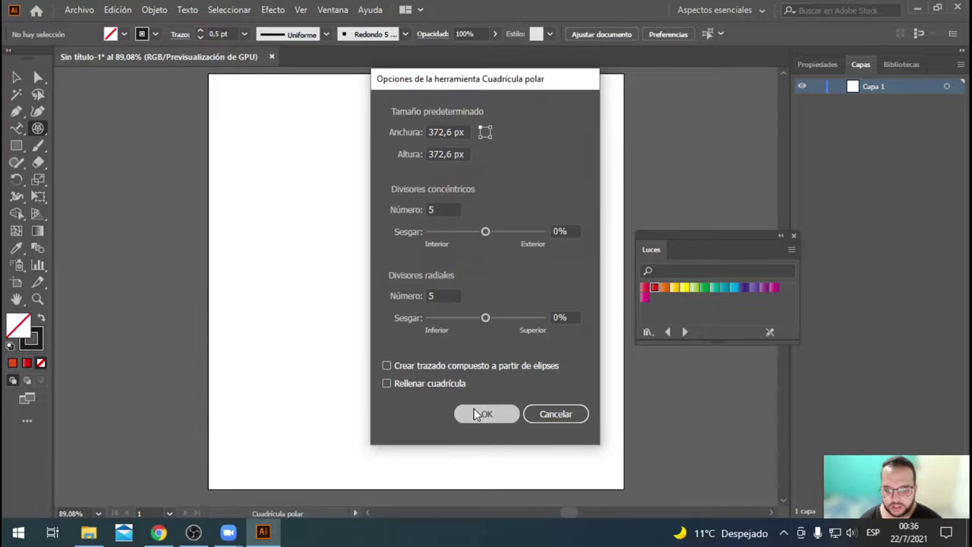
click(16, 77)
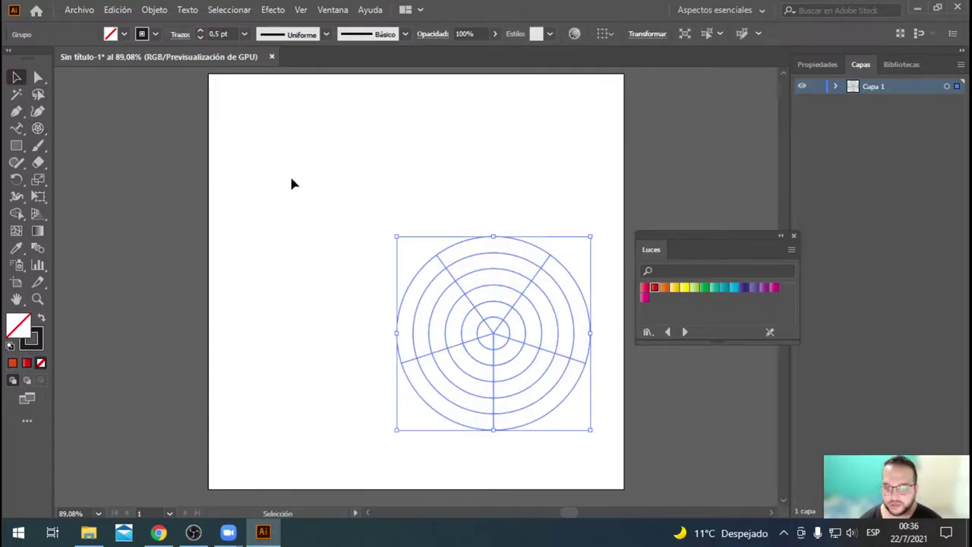
- Enlarge the polar grid and centre it on the artboard
drag(289, 174, 619, 466)
drag(517, 397, 467, 351)
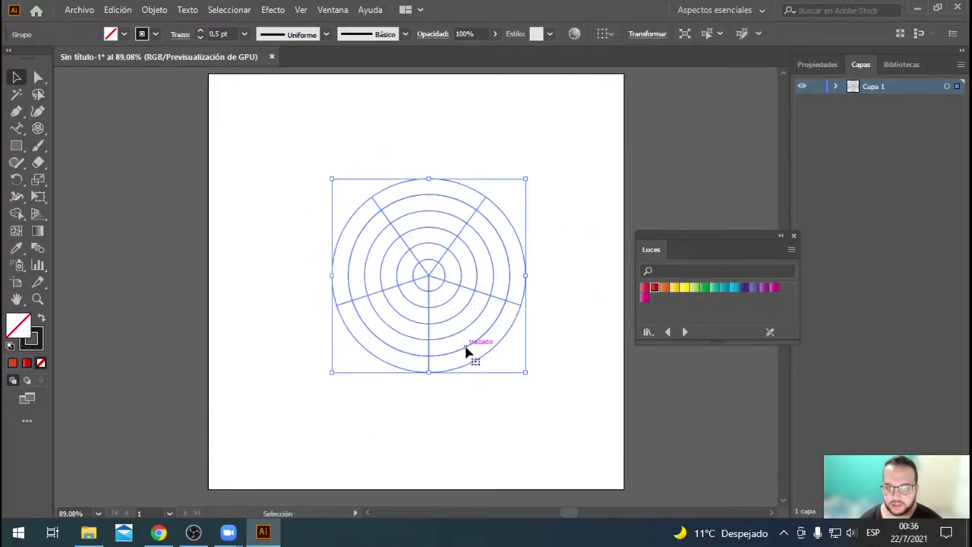
drag(524, 372, 621, 483)
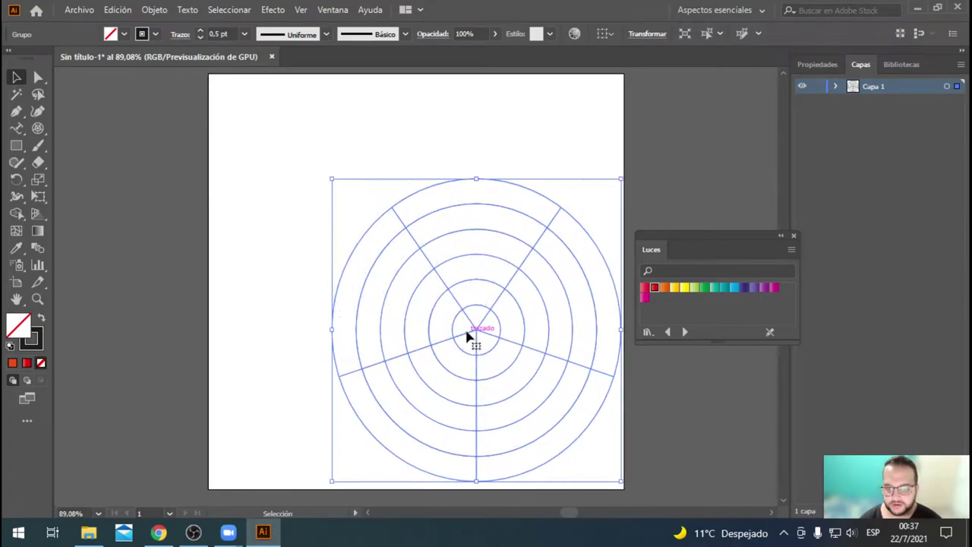
drag(475, 334, 398, 277)
click(572, 293)
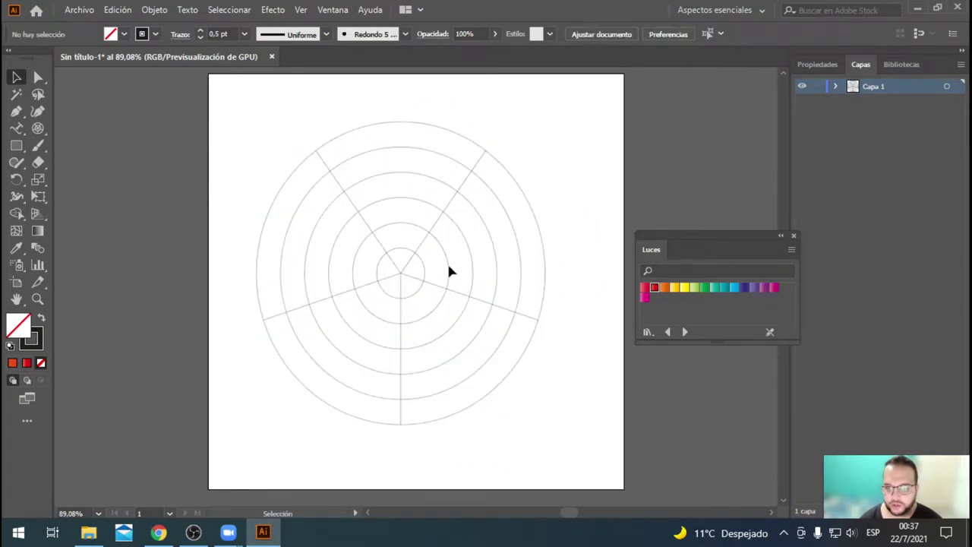
drag(260, 126, 565, 460)
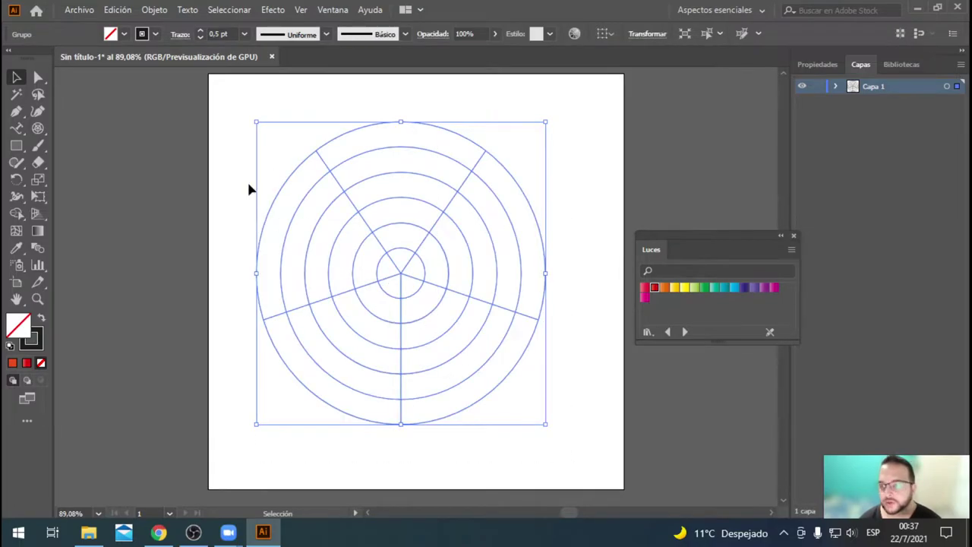
- Raise the grid's stroke weight from 0.5 pt to about 29 pt
click(157, 37)
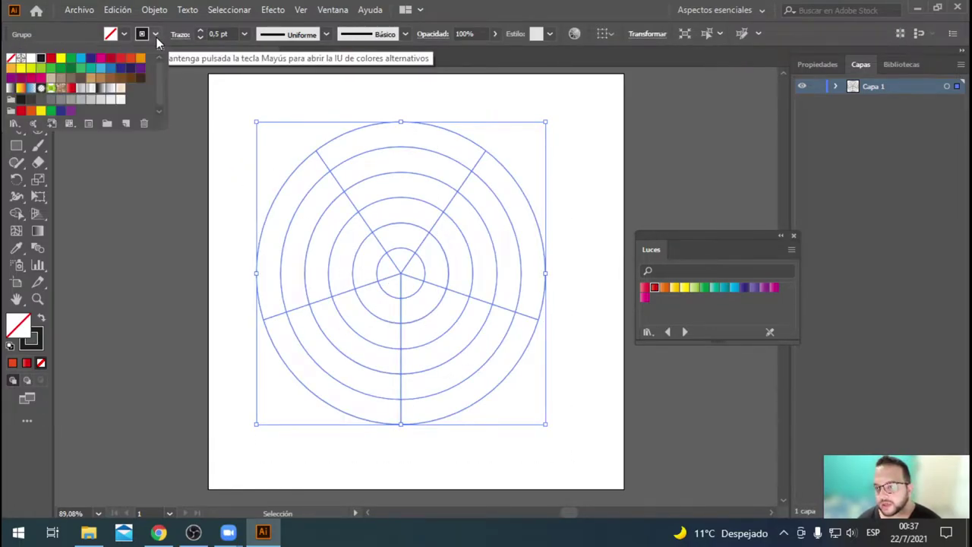
click(157, 37)
click(200, 31)
click(200, 31)
click(200, 31)
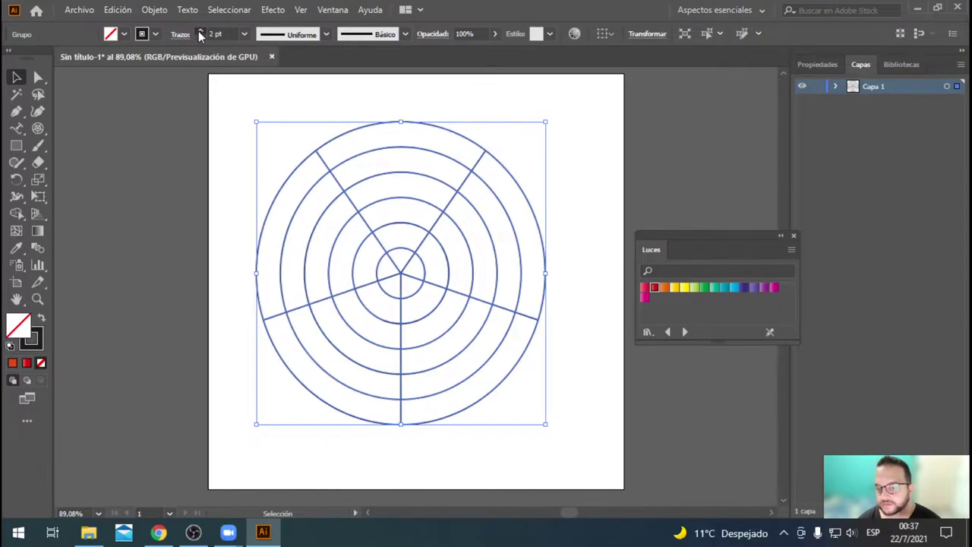
click(198, 31)
click(198, 31)
click(199, 31)
click(198, 32)
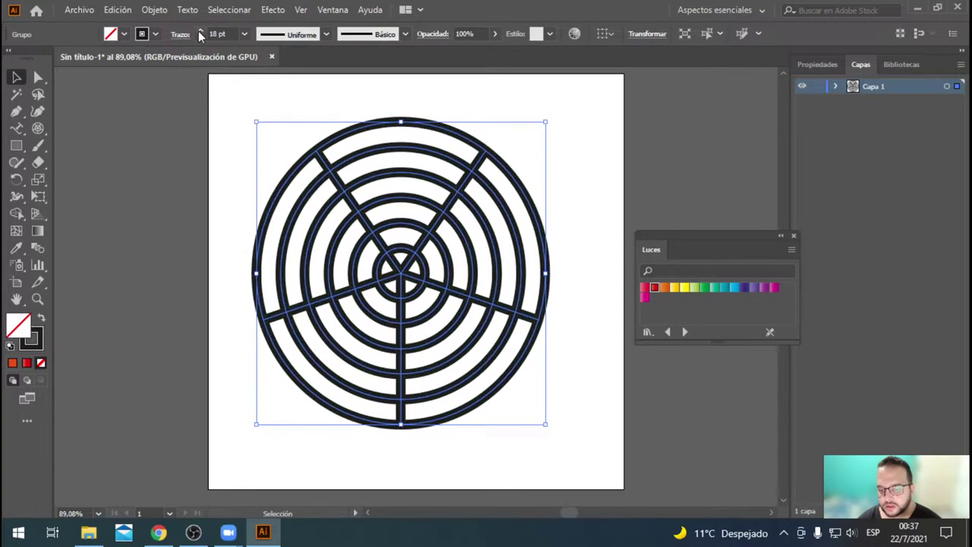
click(199, 31)
click(199, 31)
click(199, 31)
click(198, 31)
click(198, 31)
click(199, 31)
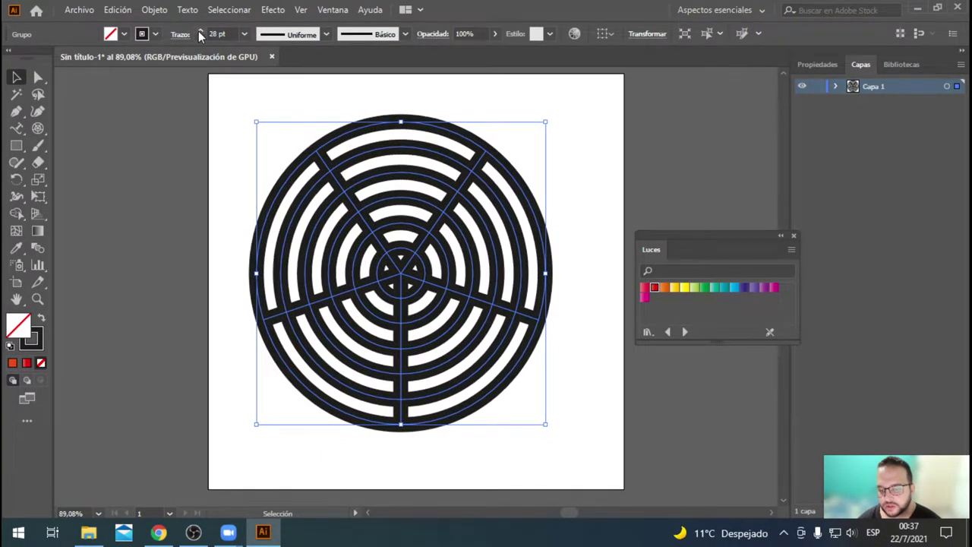
click(198, 32)
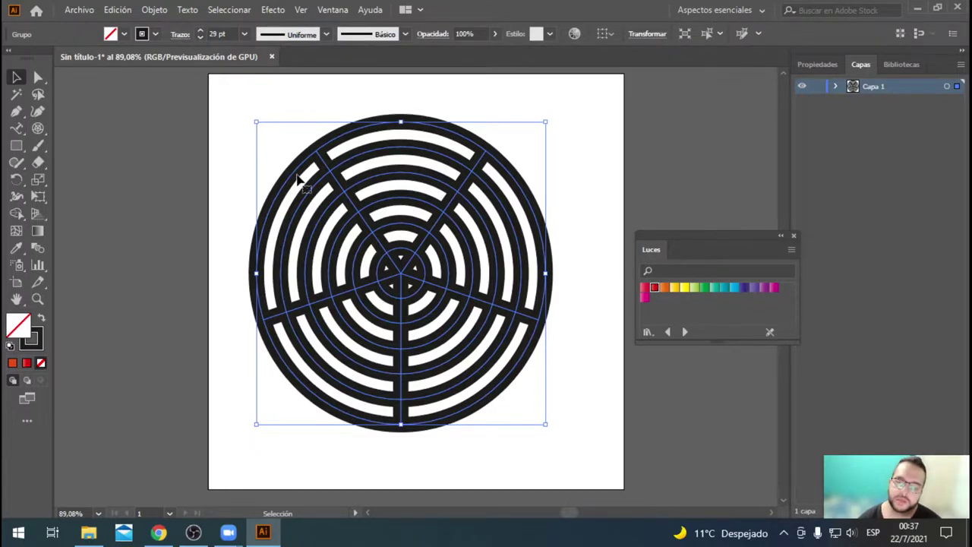
- Ungroup the polar grid with Objeto > Desagrupar
click(154, 10)
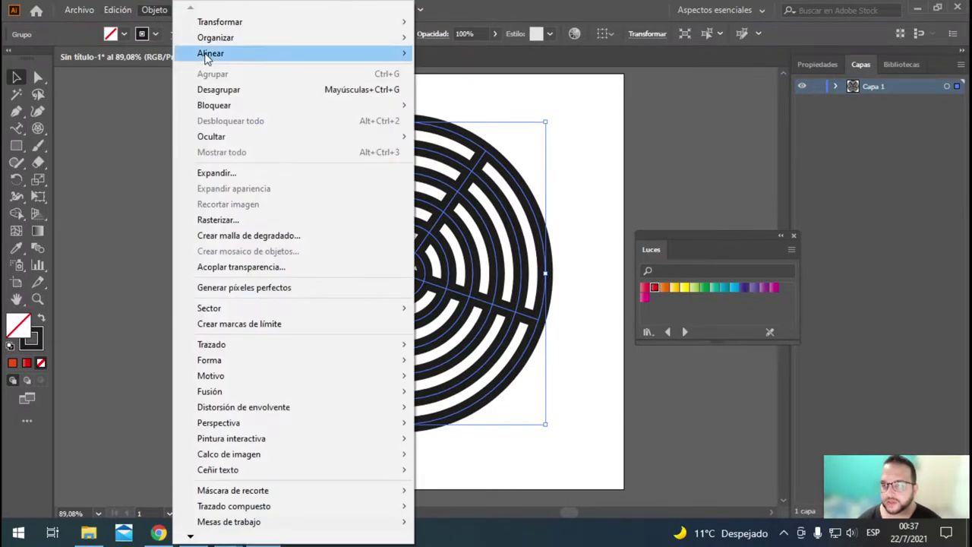
click(216, 90)
click(154, 10)
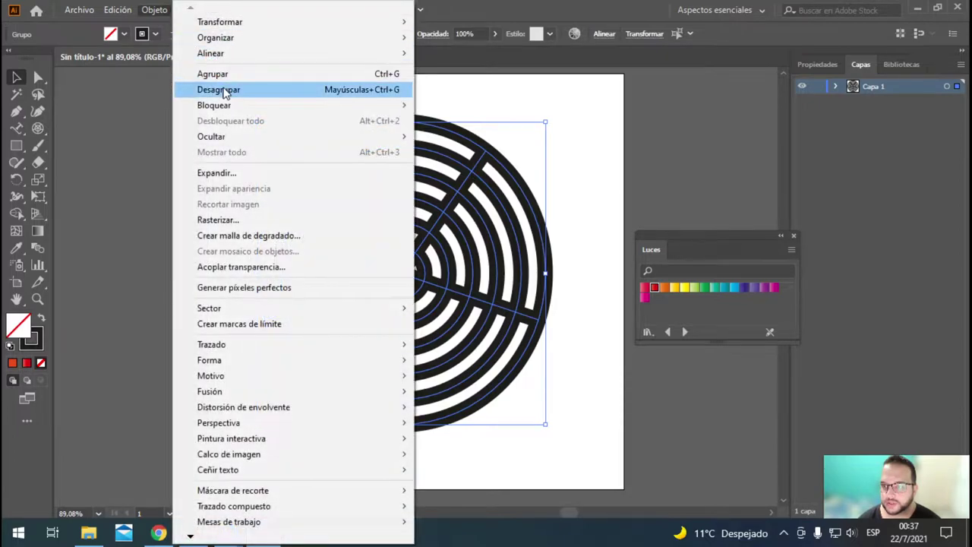
click(216, 90)
click(150, 10)
click(158, 144)
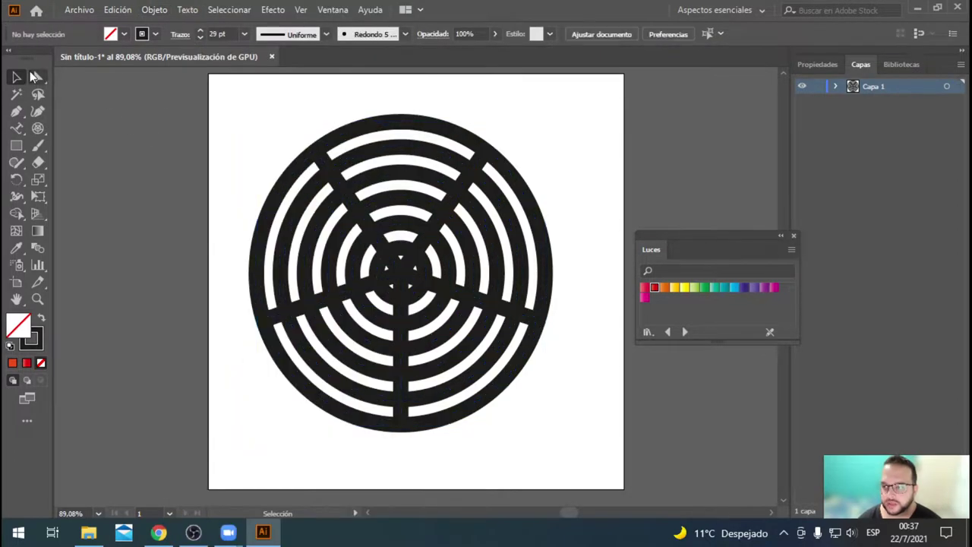
- Delete all five radial spokes, leaving only the concentric rings
click(315, 307)
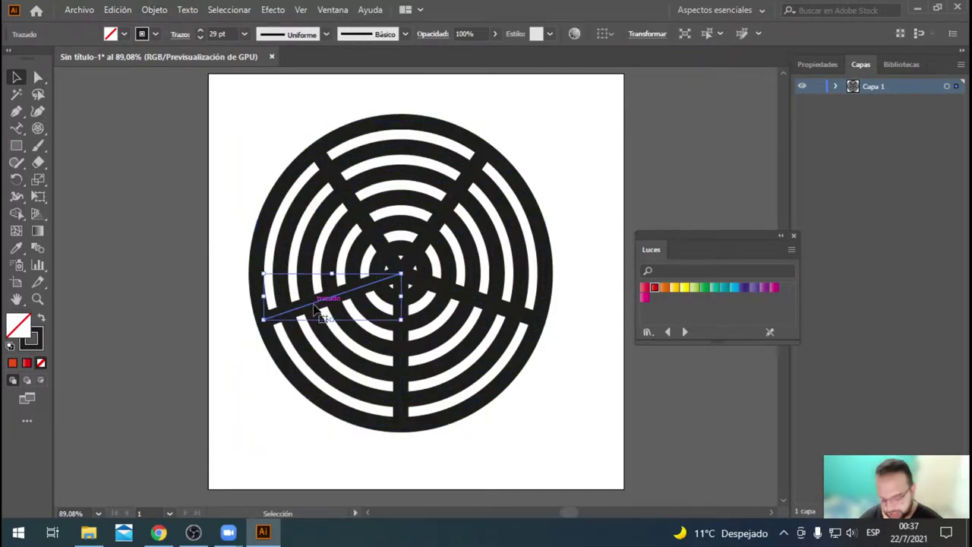
key(Delete)
click(404, 372)
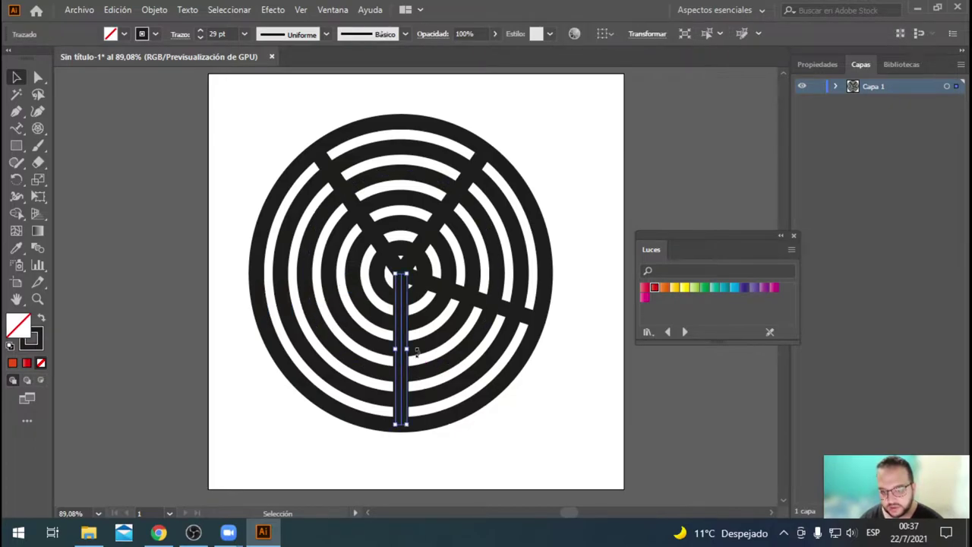
key(Delete)
click(472, 298)
key(Delete)
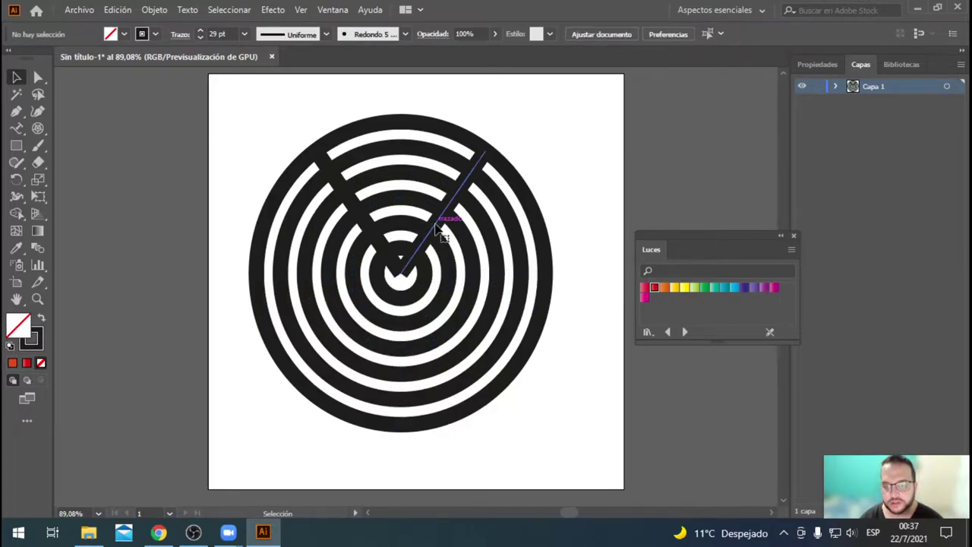
click(444, 214)
key(Delete)
click(357, 209)
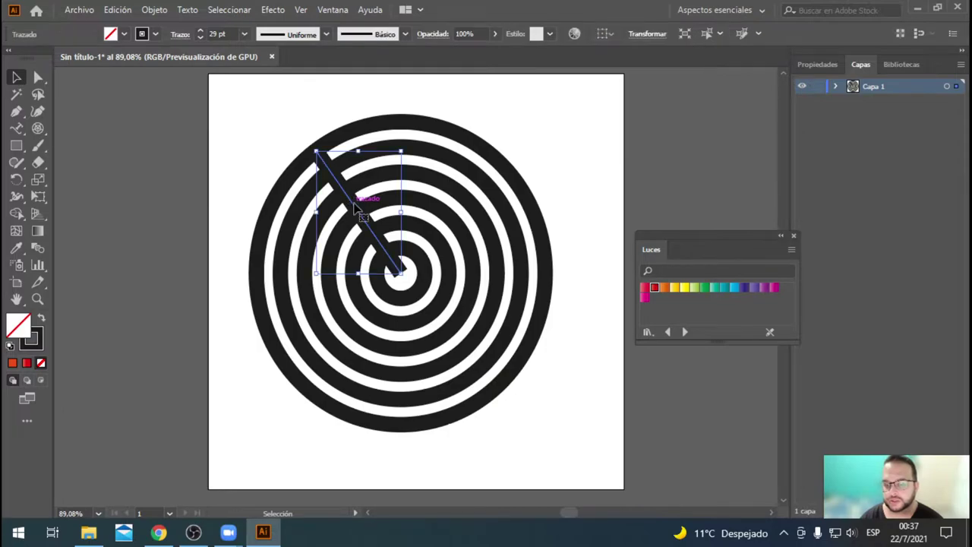
key(Delete)
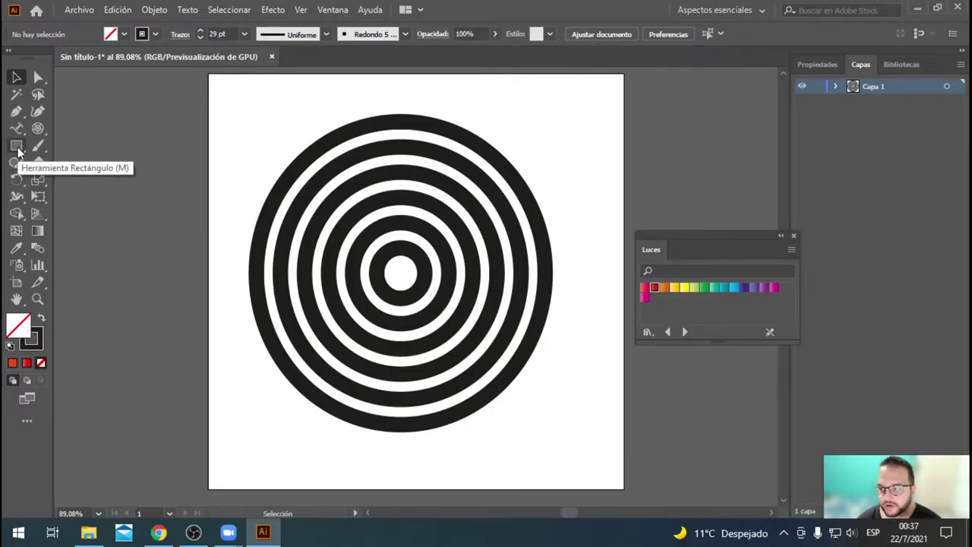
- Draw a square over the rings' upper-right quarter with a crimson outline
click(19, 152)
mouse_move(410, 116)
mouse_down()
mouse_move(450, 202)
mouse_move(565, 284)
mouse_move(554, 281)
mouse_up()
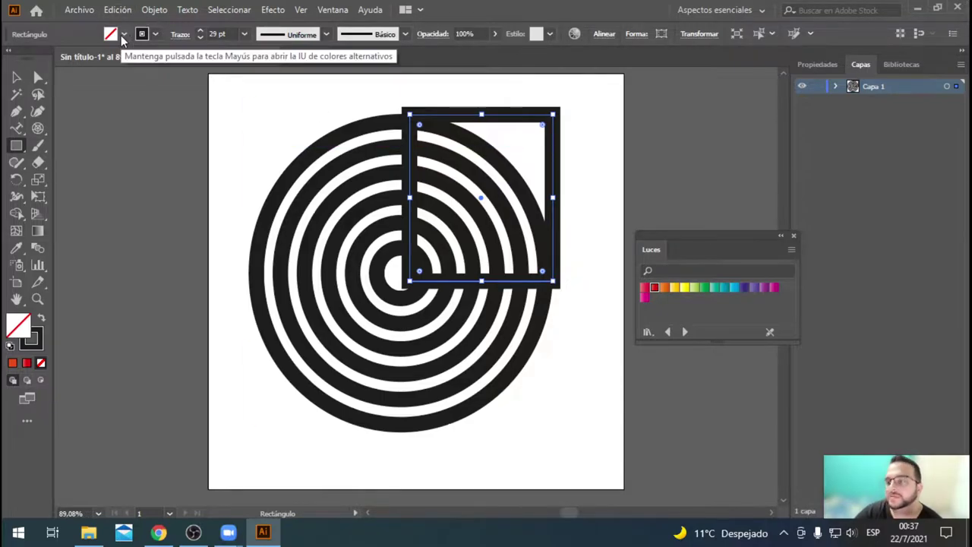
click(155, 33)
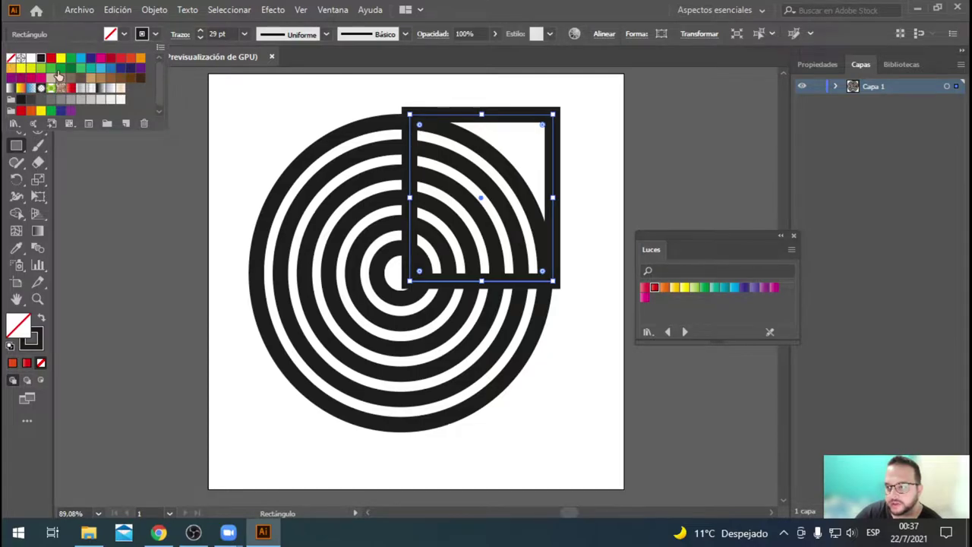
click(71, 89)
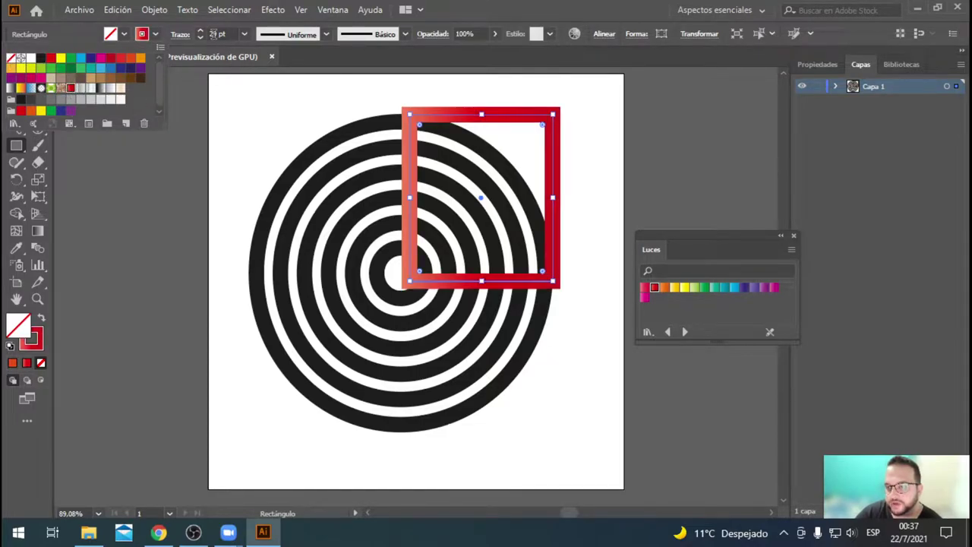
click(202, 39)
click(156, 33)
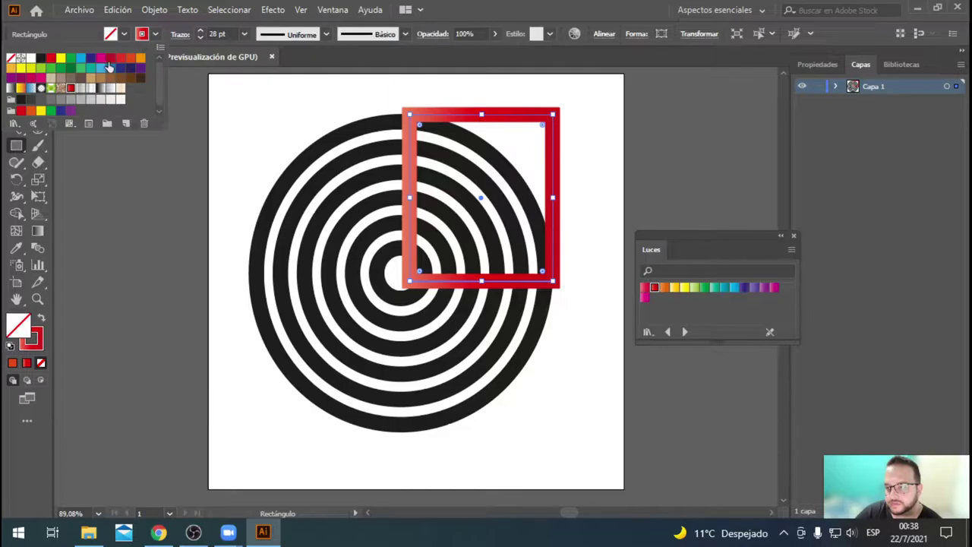
click(109, 67)
- Reduce the square's stroke weight to 4 pt
click(199, 38)
click(199, 36)
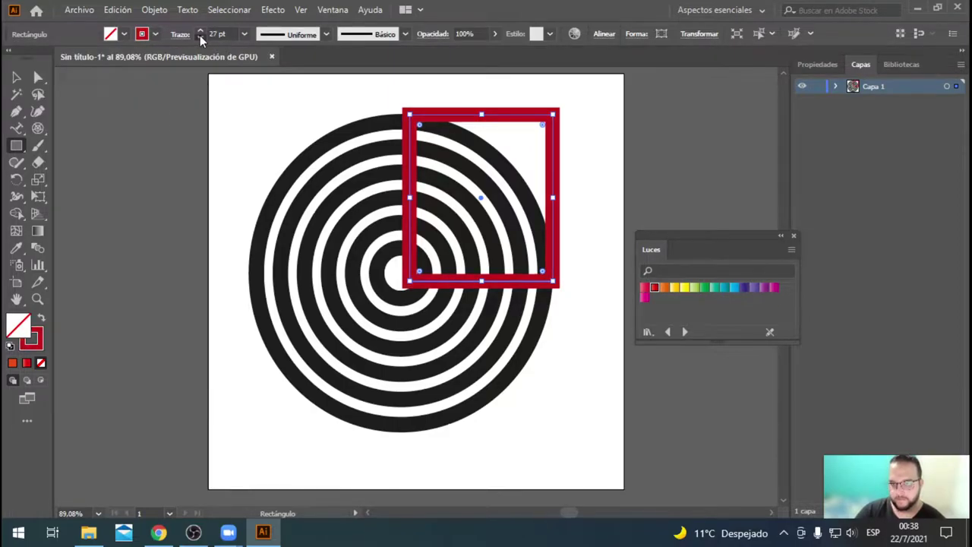
click(200, 36)
click(200, 36)
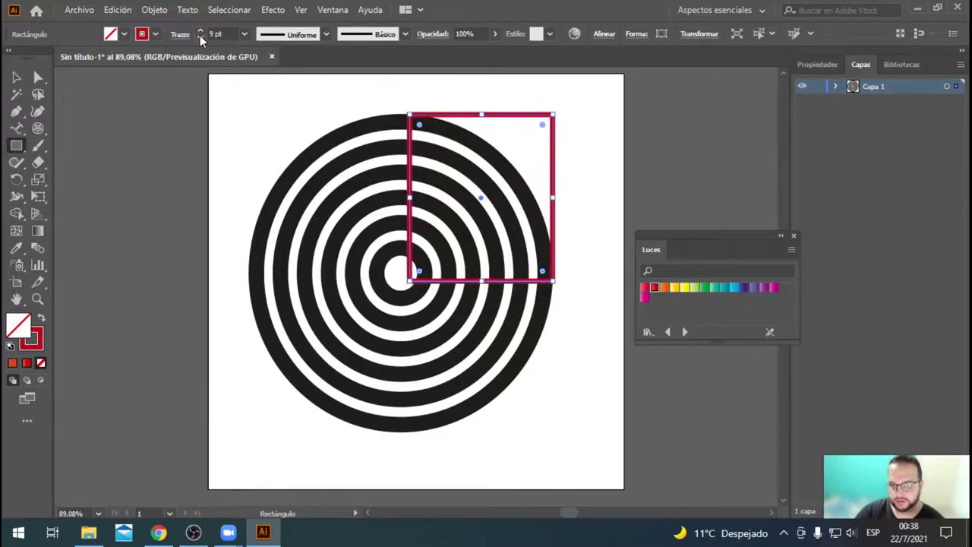
click(199, 36)
click(200, 35)
click(200, 36)
click(199, 36)
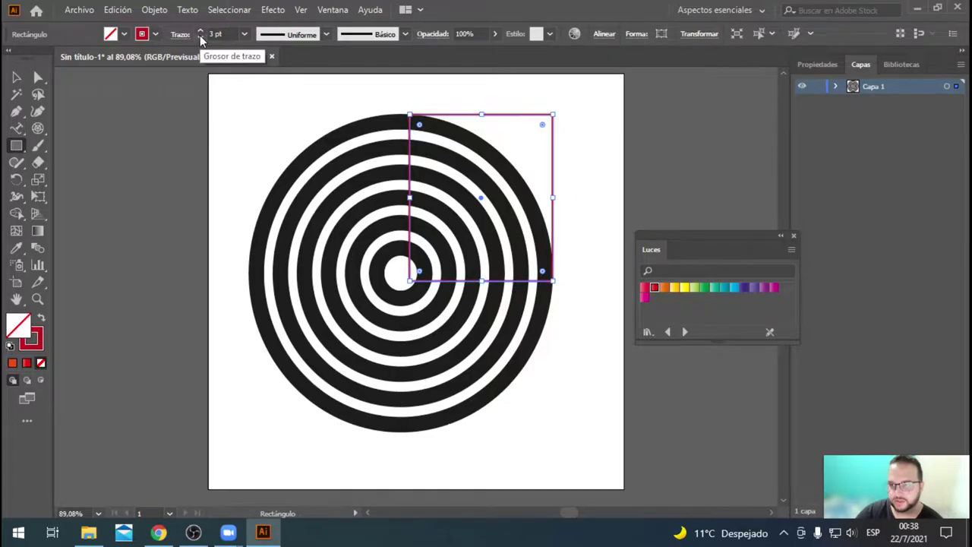
click(197, 32)
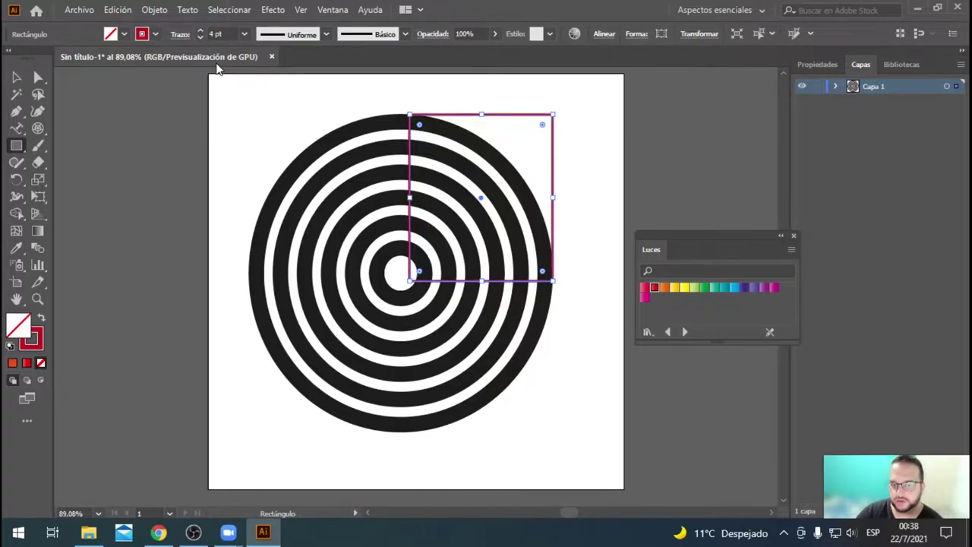
- Fill the square with C=0 M=0 Y=0 K=80 grey and select it with the rings
click(125, 34)
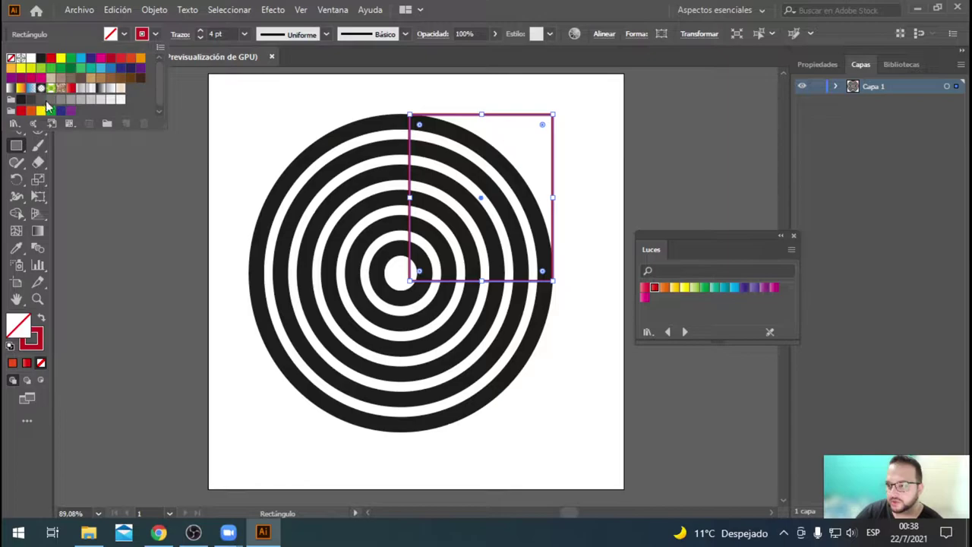
click(41, 100)
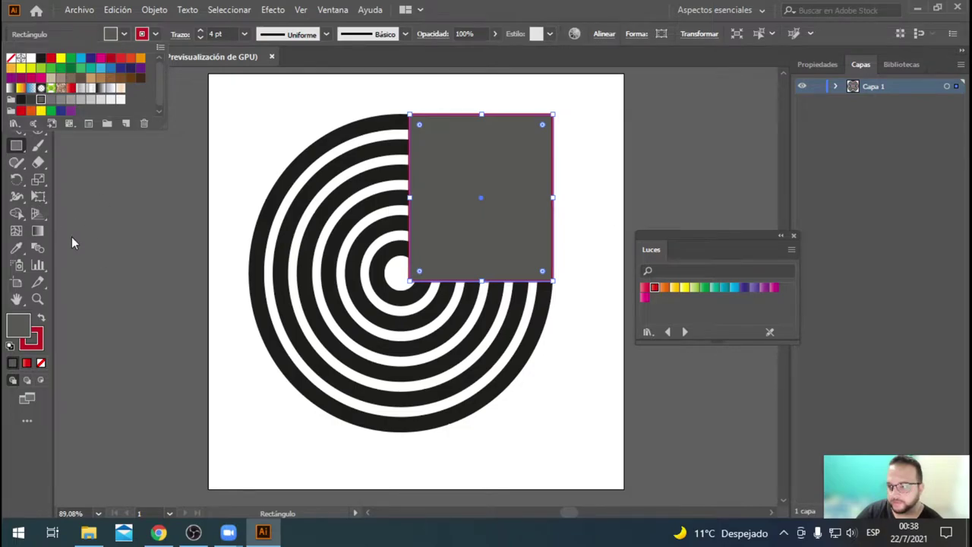
click(114, 259)
click(16, 77)
drag(248, 109, 395, 457)
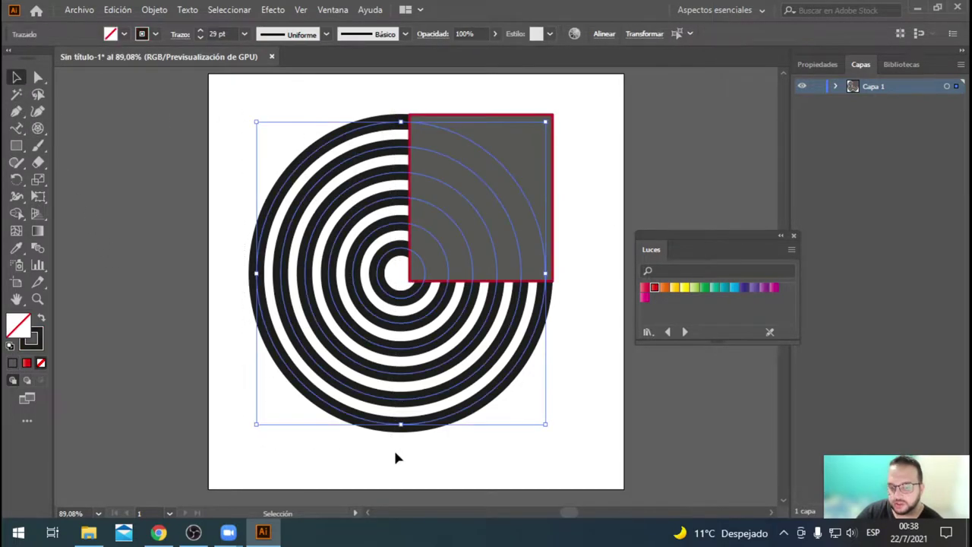
- Change the rings' stroke from black to grey, undoing a trial grey fill
click(124, 35)
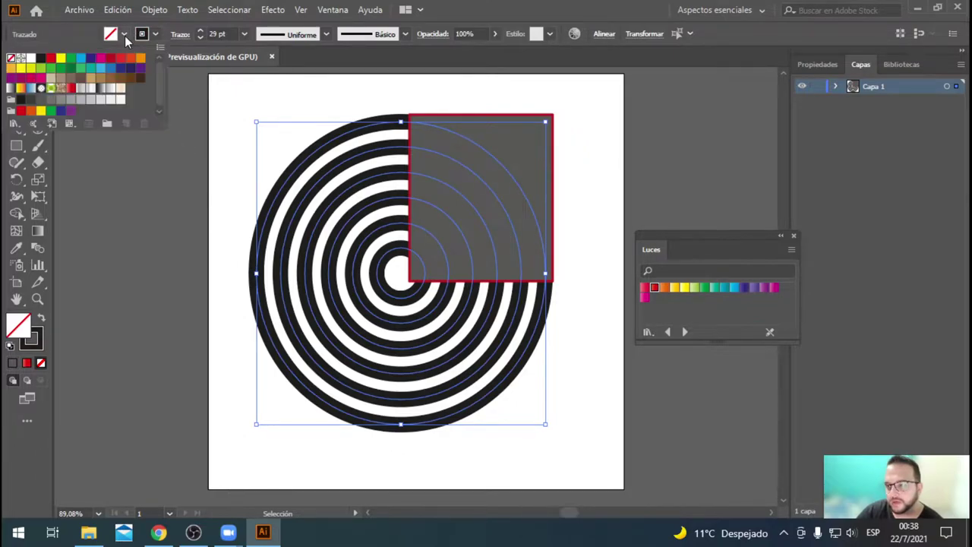
click(61, 101)
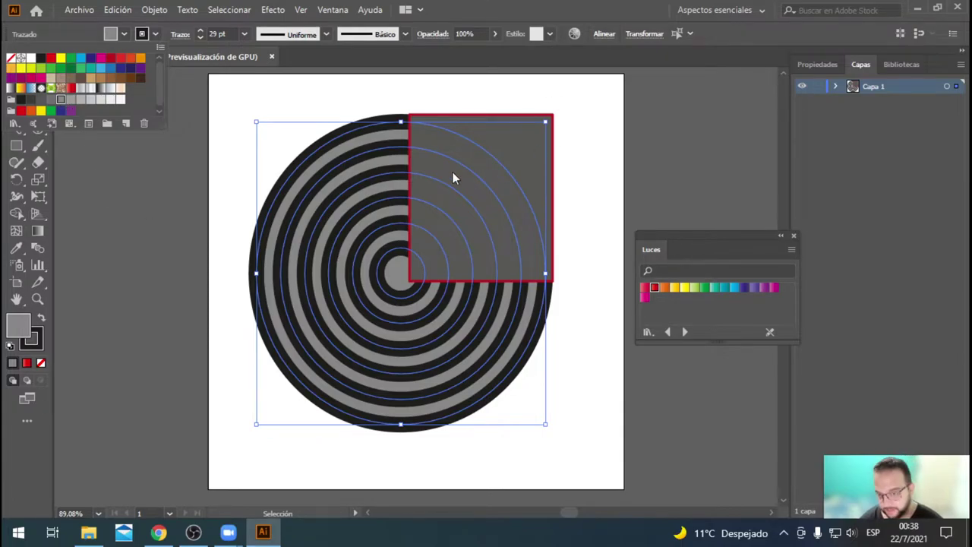
click(367, 204)
key(ctrl+z)
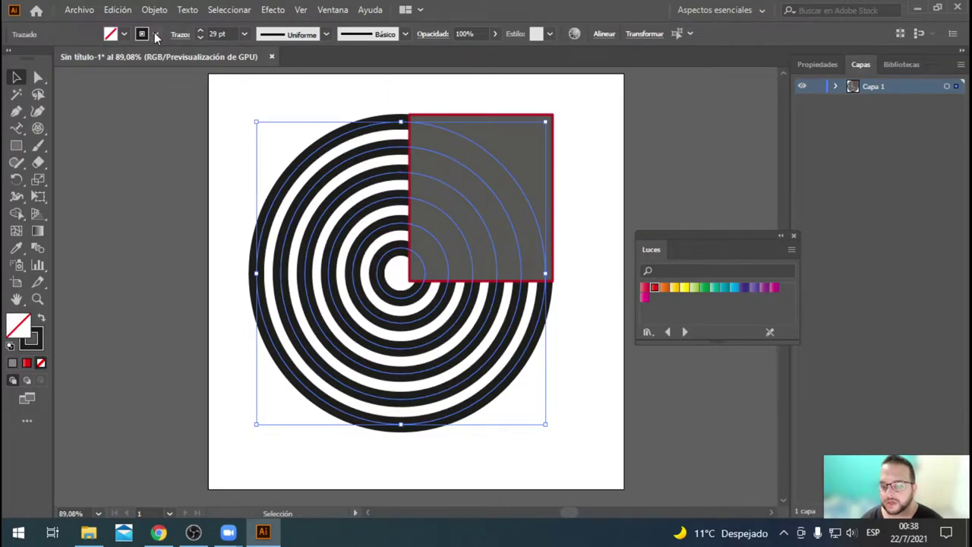
click(156, 34)
click(52, 101)
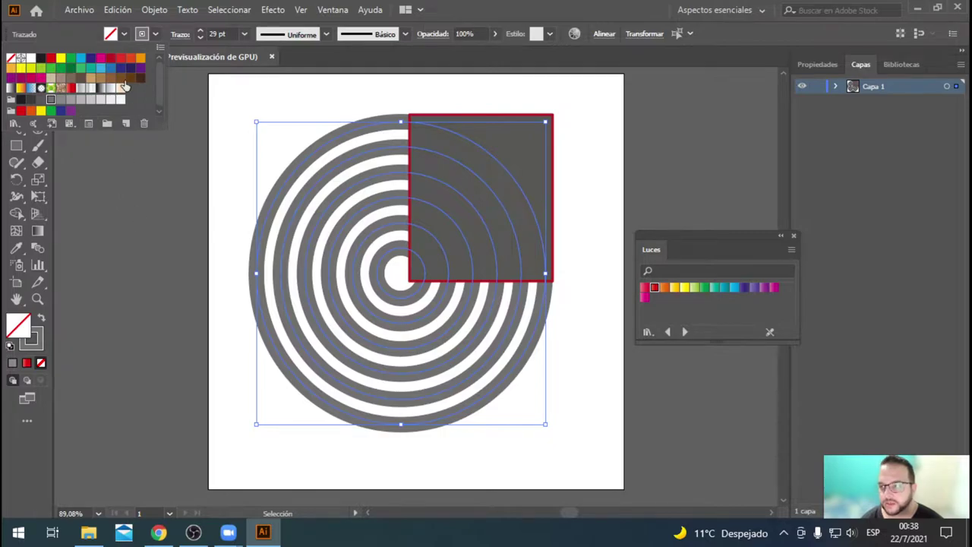
click(175, 138)
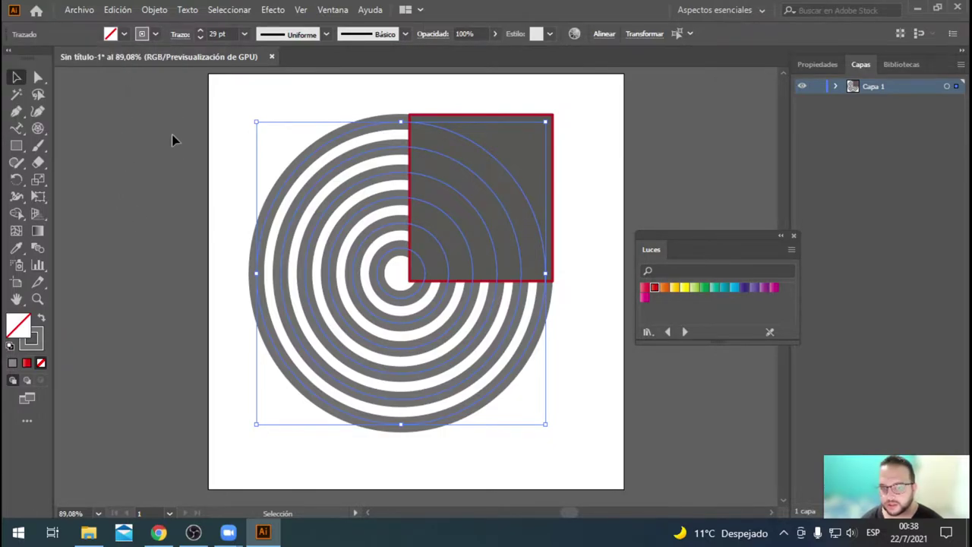
- Set the dark grey square's stroke to None
click(555, 261)
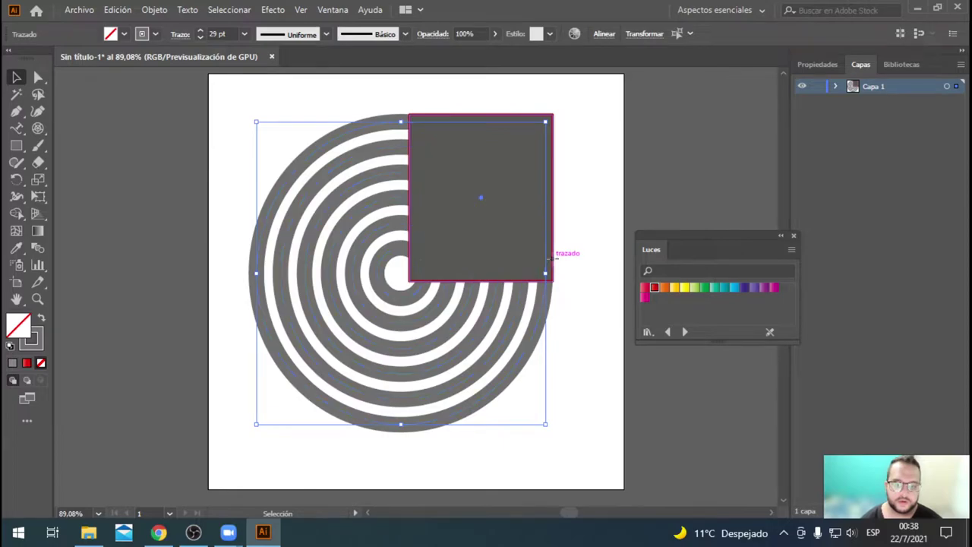
click(156, 36)
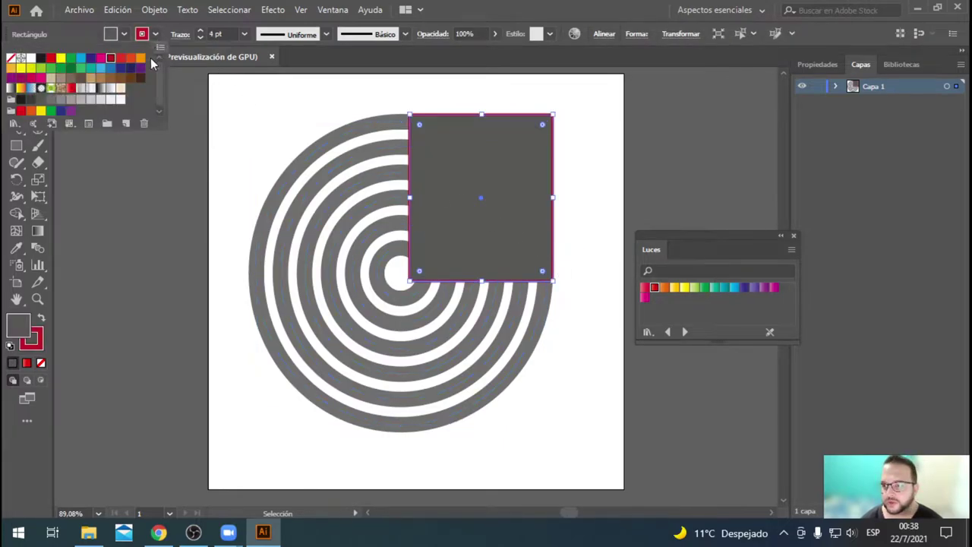
click(42, 100)
click(581, 166)
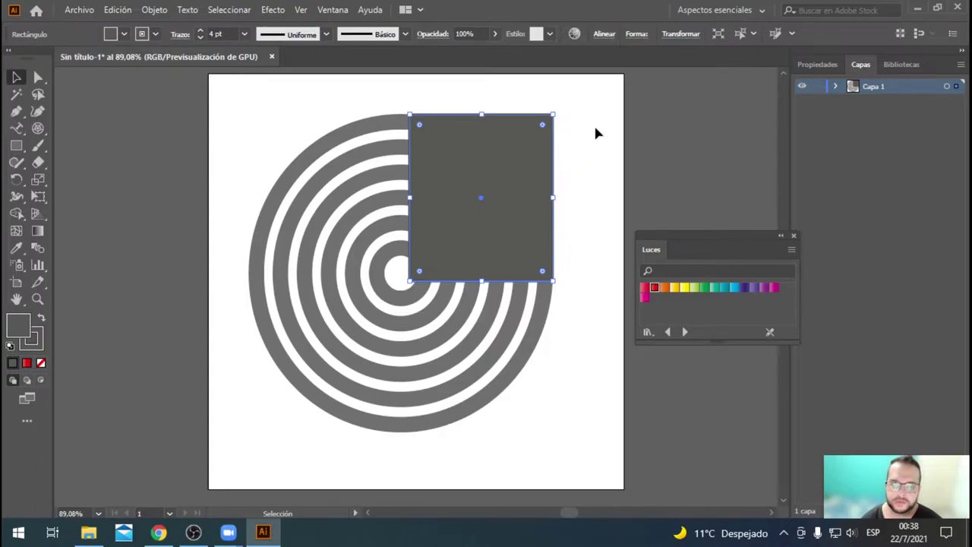
click(592, 123)
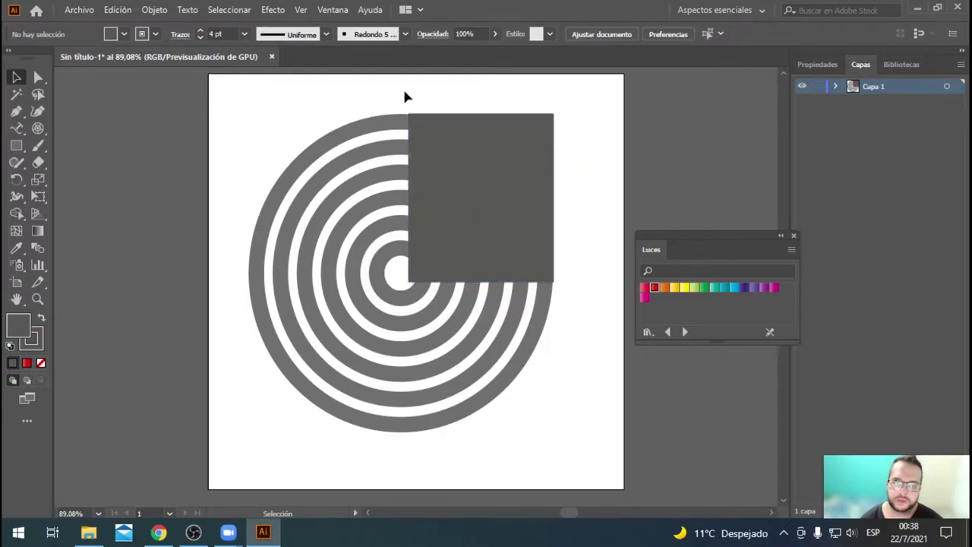
click(546, 213)
click(593, 189)
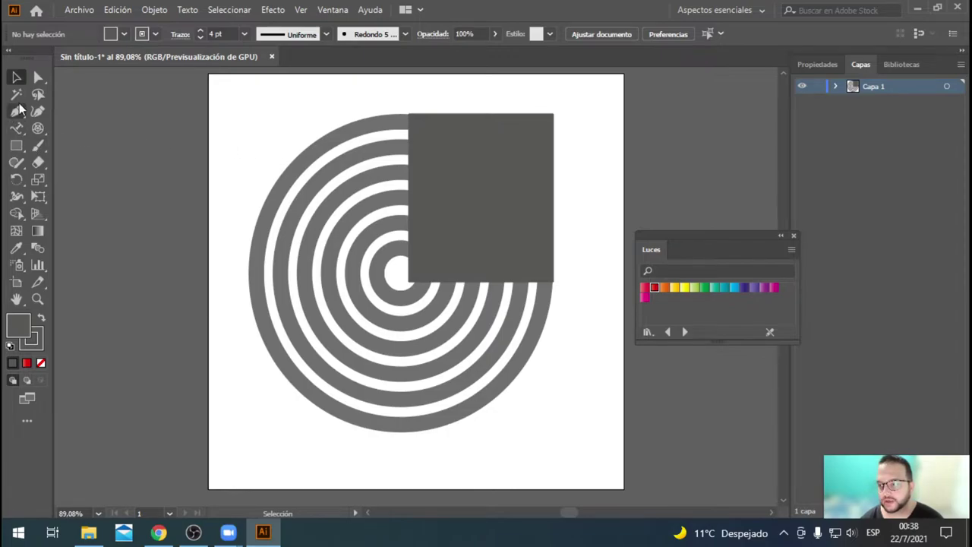
- Draw short diagonal line segments across the lower-left rings toward the centre
click(17, 129)
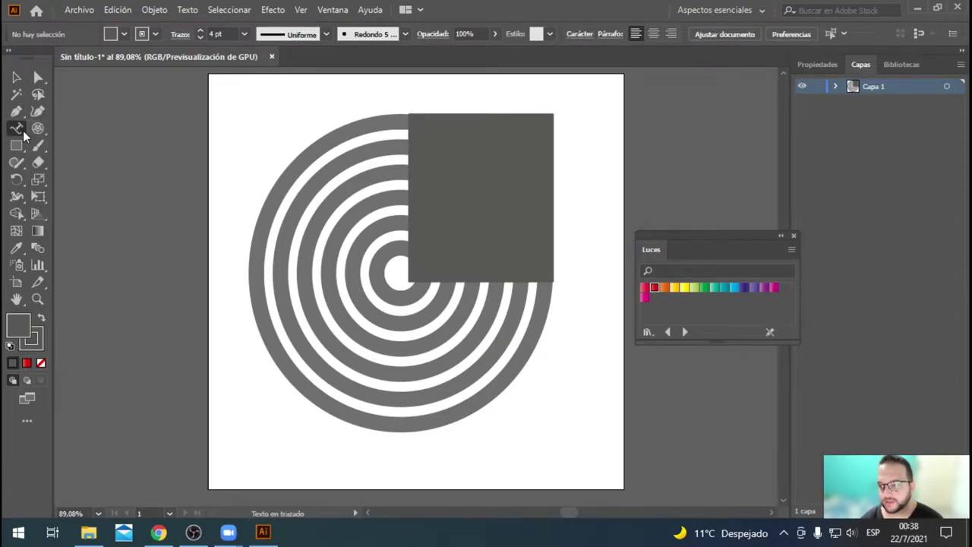
click(39, 129)
click(83, 129)
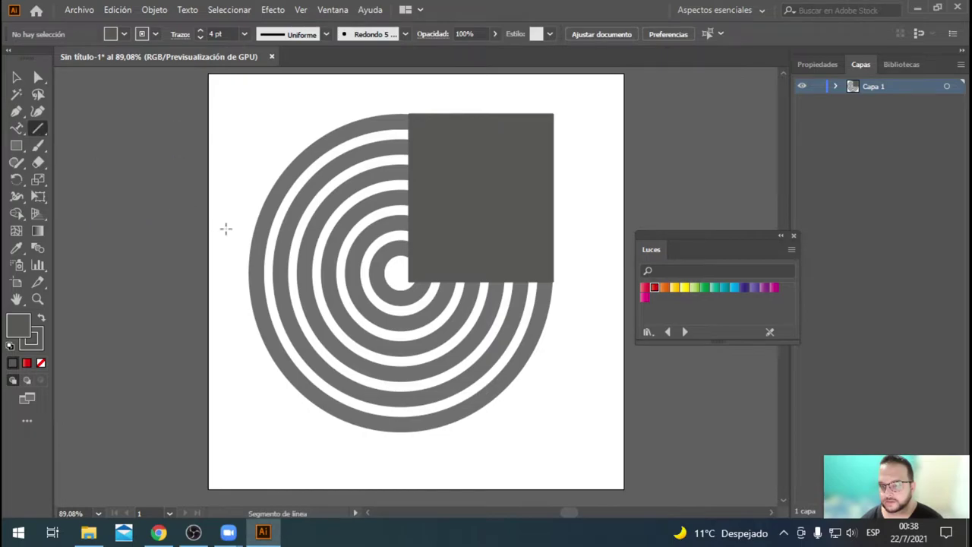
drag(256, 122, 255, 367)
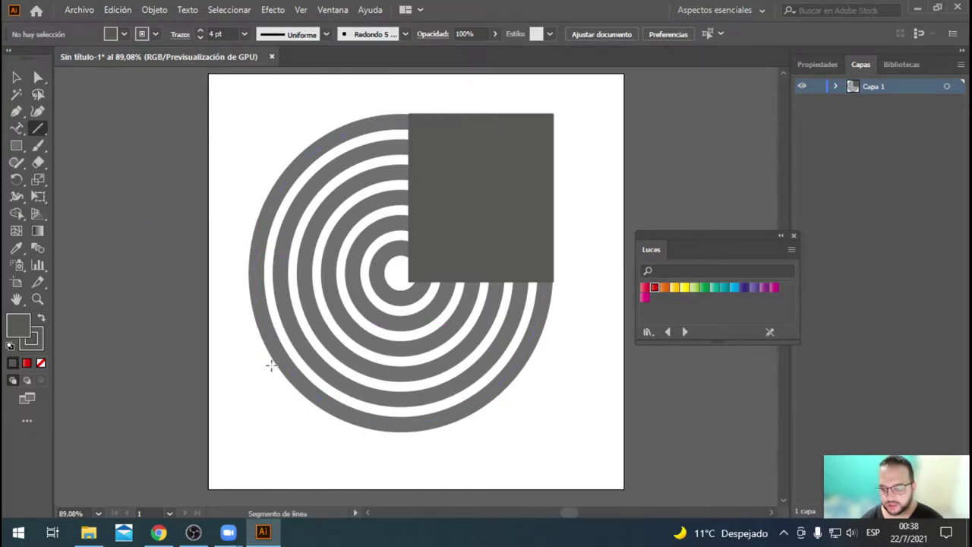
mouse_move(281, 404)
mouse_down()
mouse_move(311, 380)
mouse_move(301, 346)
mouse_move(310, 336)
mouse_up()
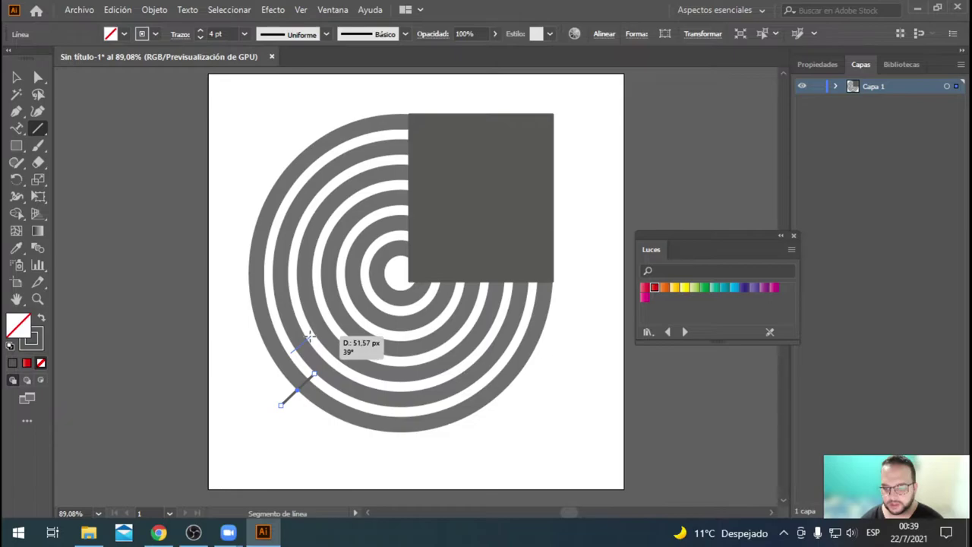
mouse_move(309, 336)
mouse_down()
mouse_move(316, 293)
mouse_move(339, 265)
mouse_move(380, 253)
mouse_move(401, 263)
mouse_up()
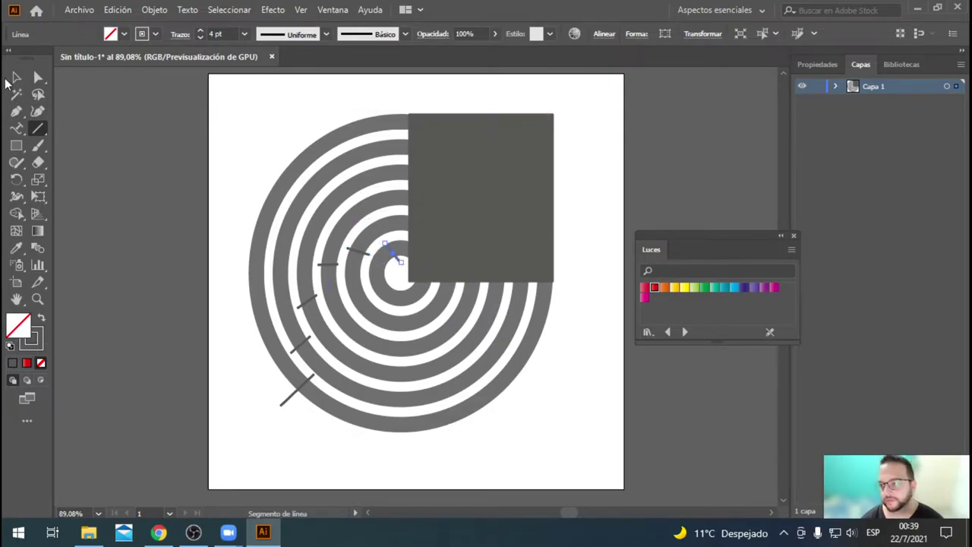
- Select all the artwork and set red as the Shape Builder fill colour
key(v)
mouse_move(226, 92)
mouse_down()
mouse_move(563, 474)
mouse_move(595, 476)
mouse_up()
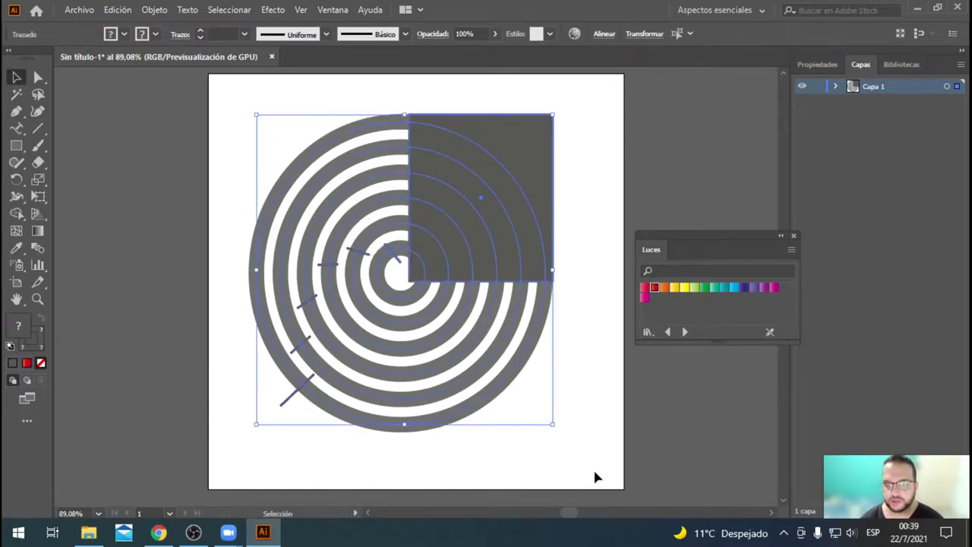
click(17, 214)
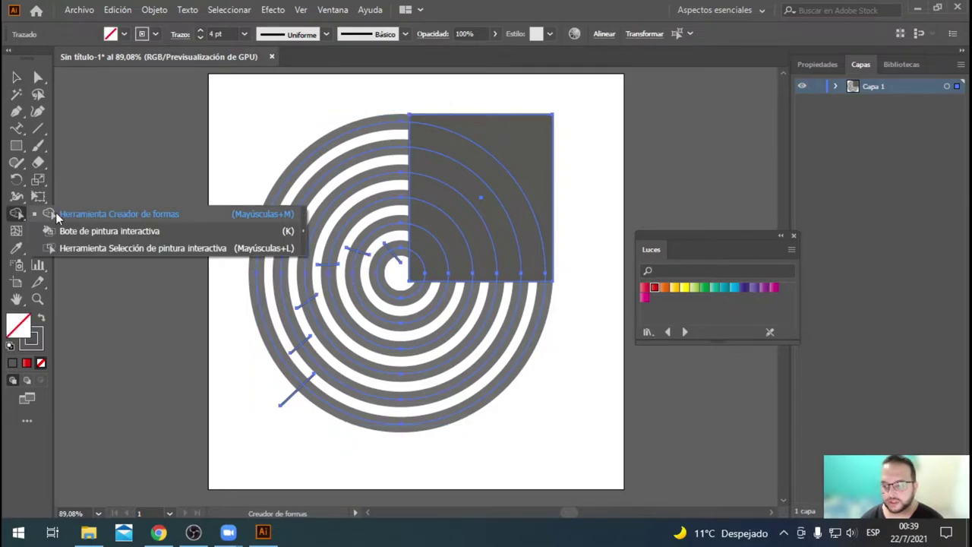
click(125, 35)
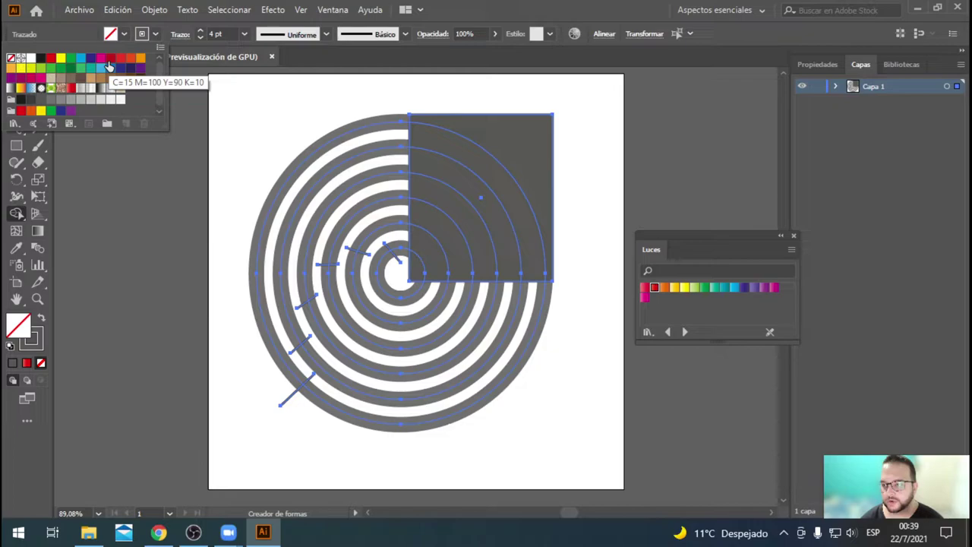
click(109, 60)
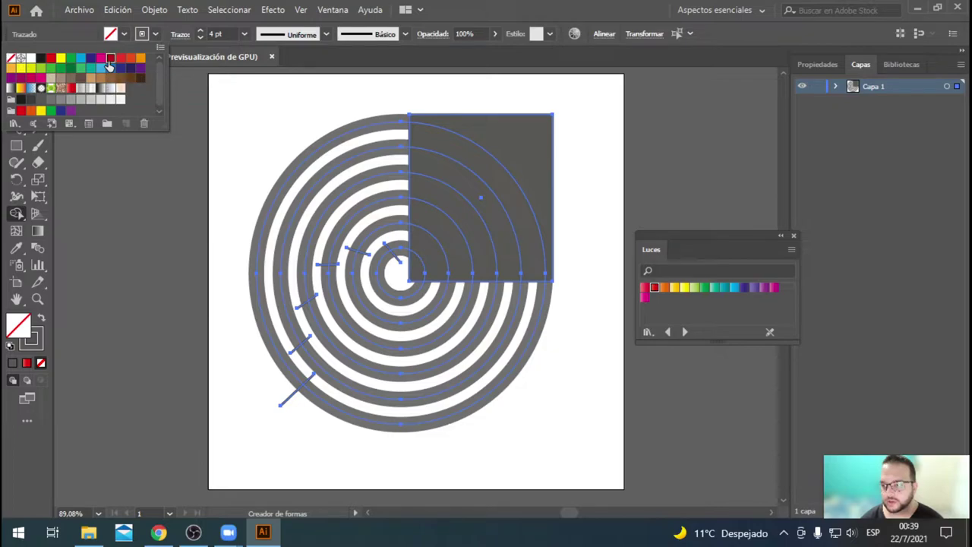
click(398, 124)
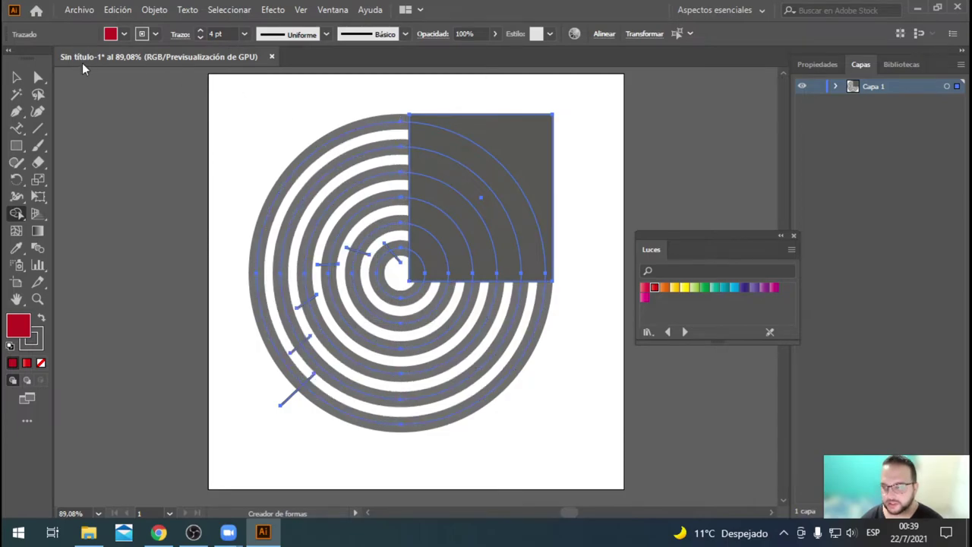
click(16, 79)
click(160, 144)
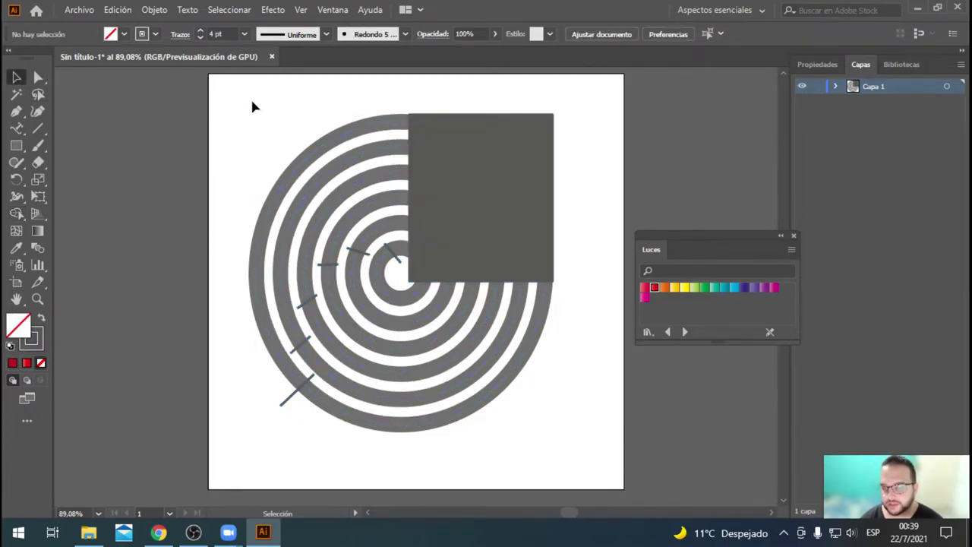
- Convert the circle strokes to outlines via Objeto > Trazado > Contornear trazado, then reselect everything
drag(354, 92, 369, 350)
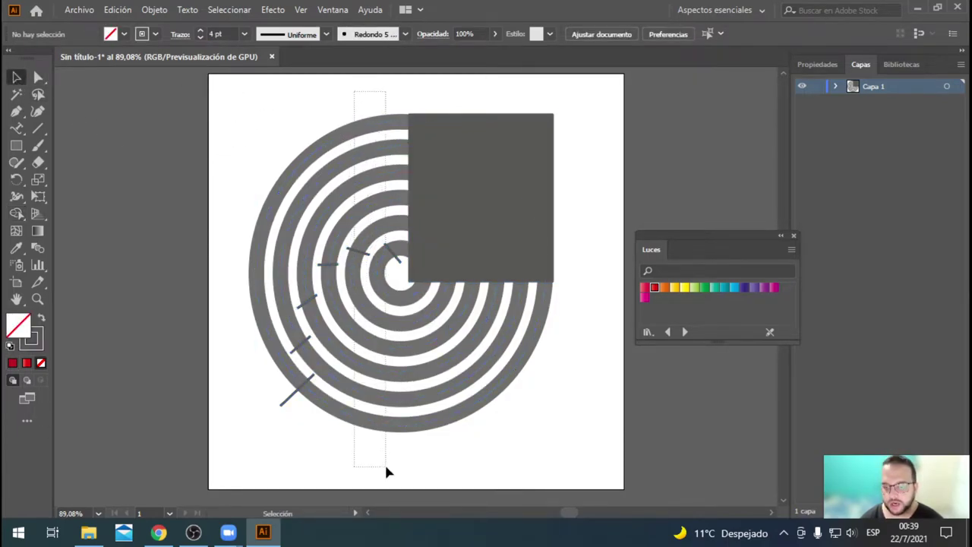
drag(387, 471, 386, 472)
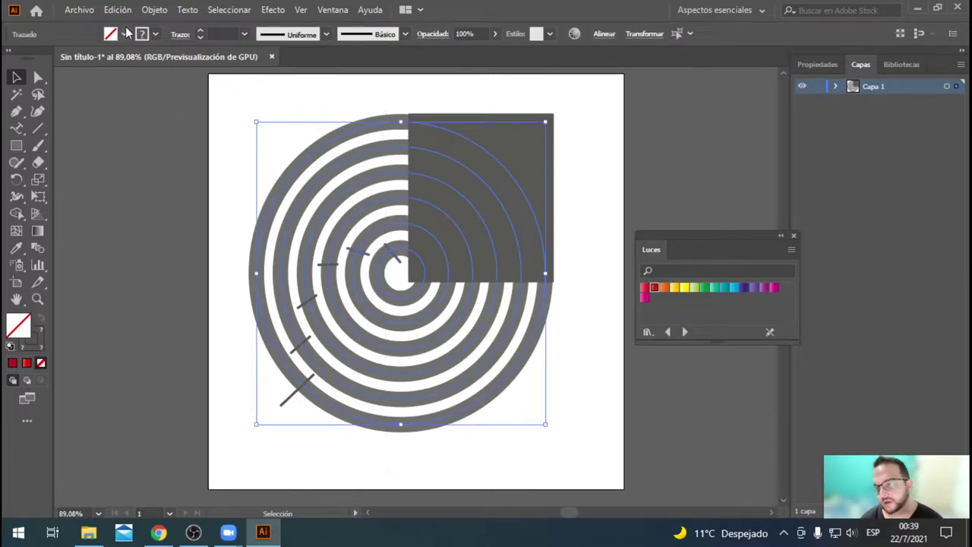
click(154, 9)
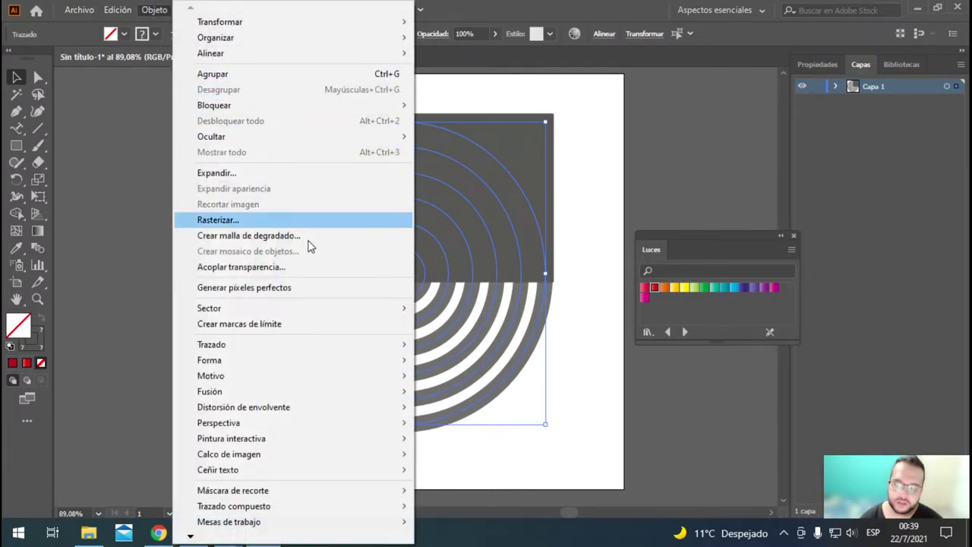
mouse_move(211, 344)
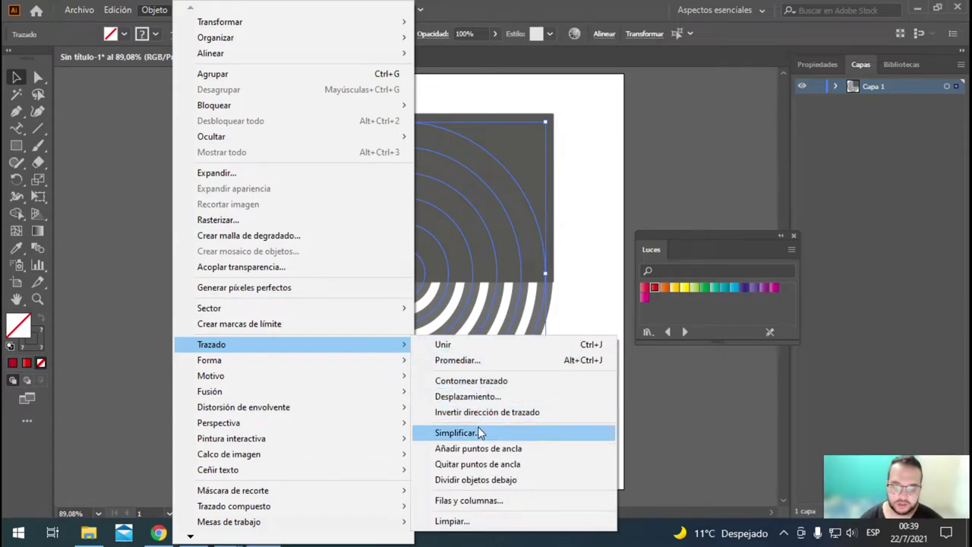
click(508, 382)
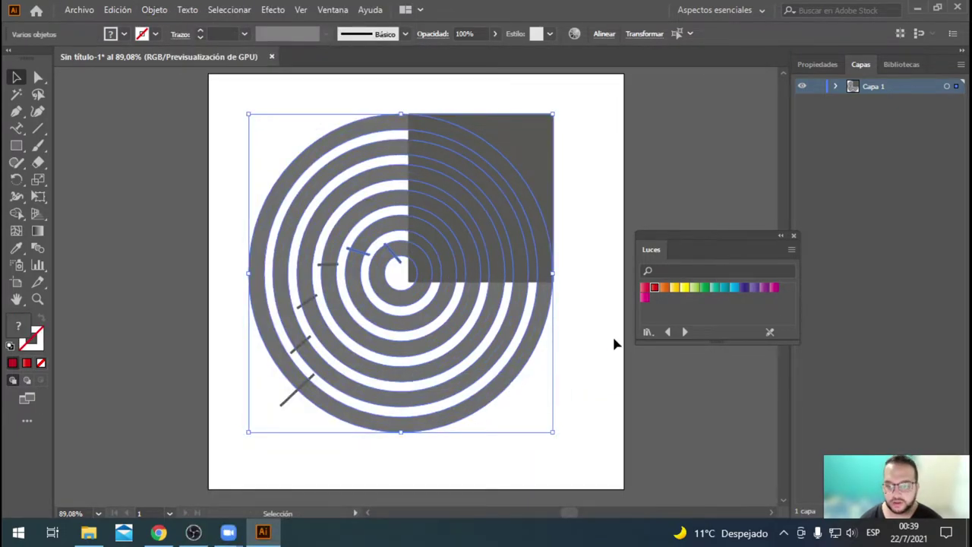
click(616, 344)
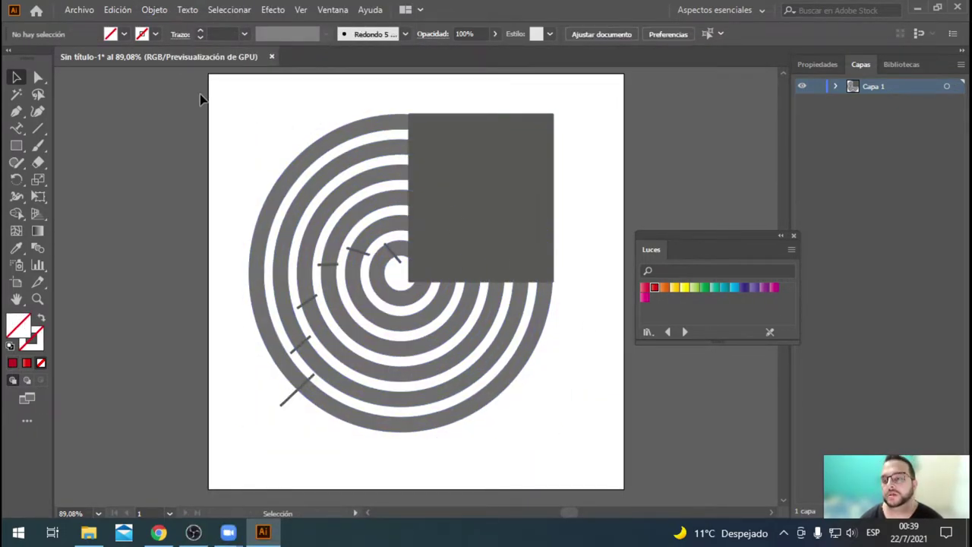
drag(201, 99, 588, 446)
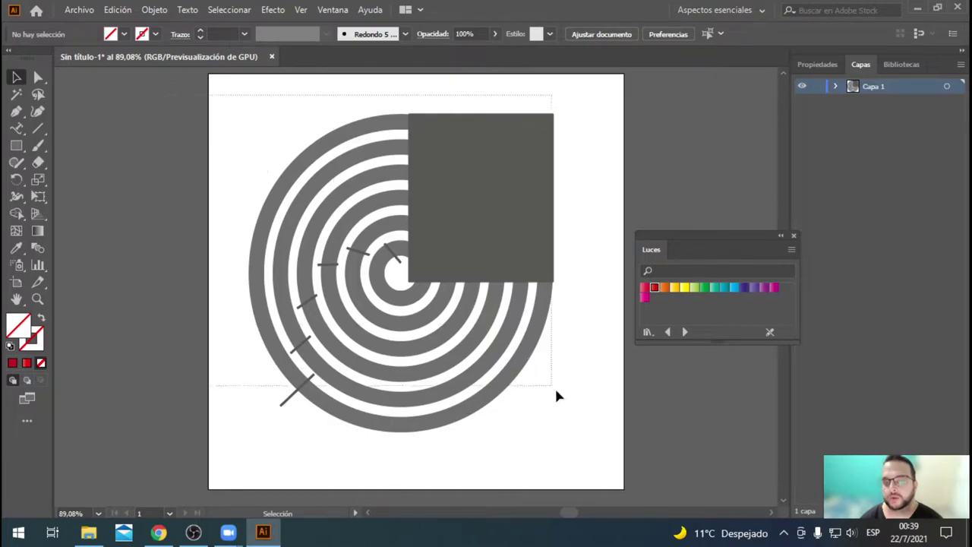
- With Shape Builder, fill the outer ring's left arc crimson and the second's bright red
click(17, 213)
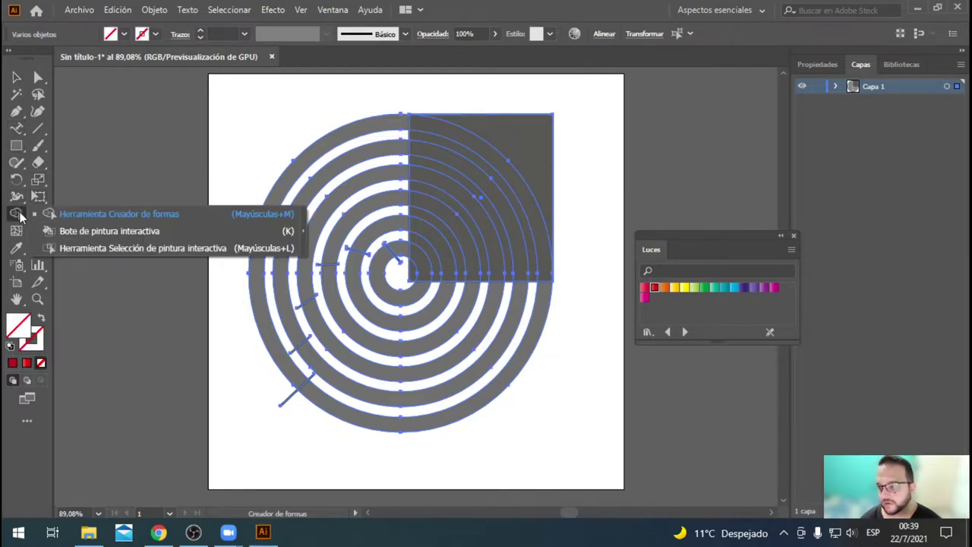
click(122, 214)
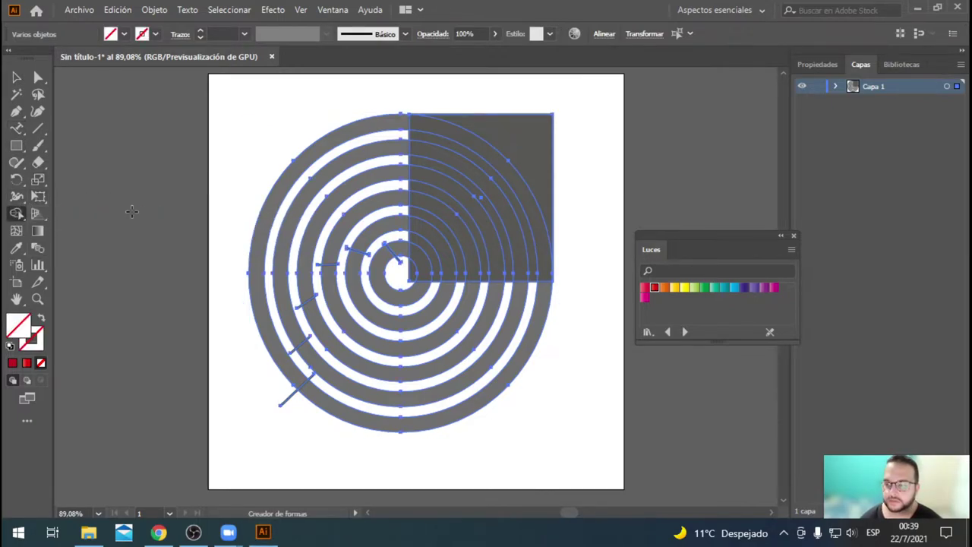
click(124, 35)
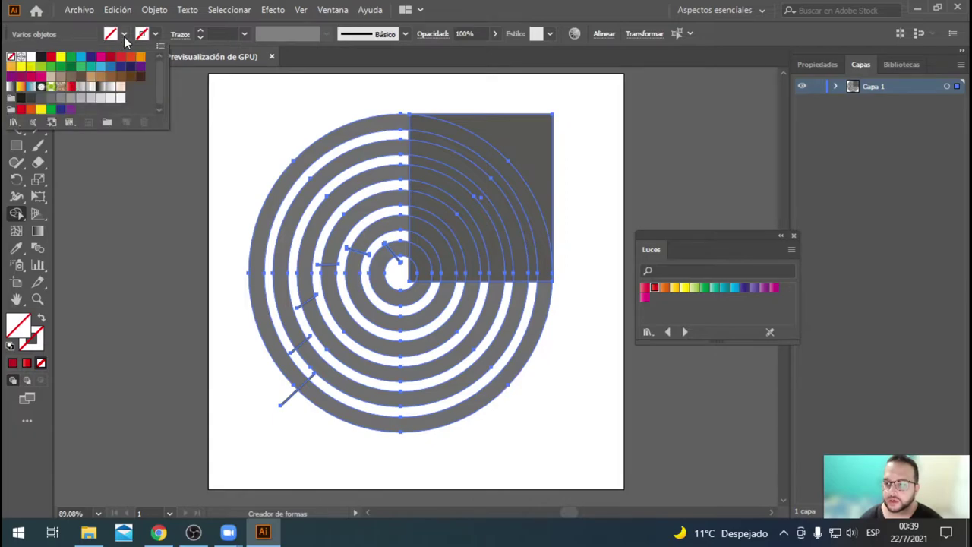
click(70, 90)
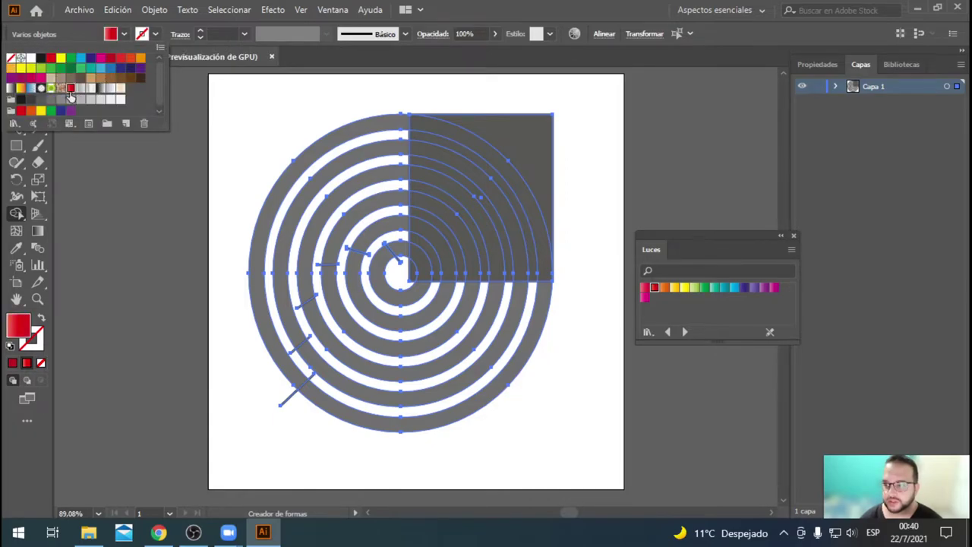
click(111, 59)
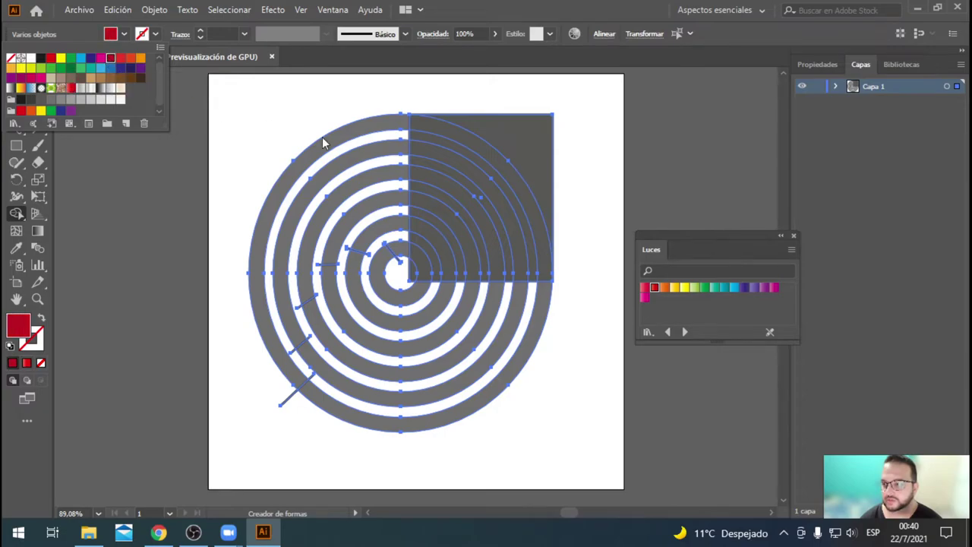
click(361, 129)
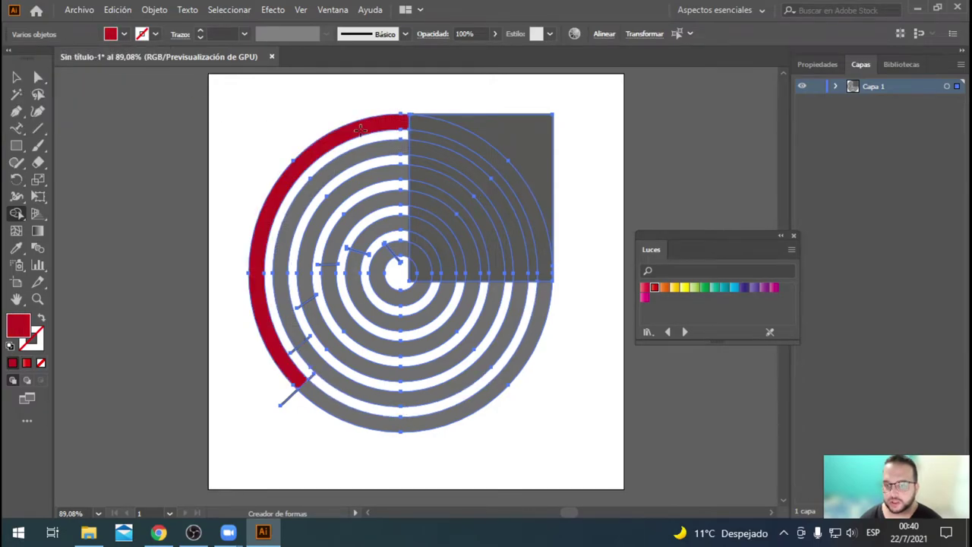
click(363, 152)
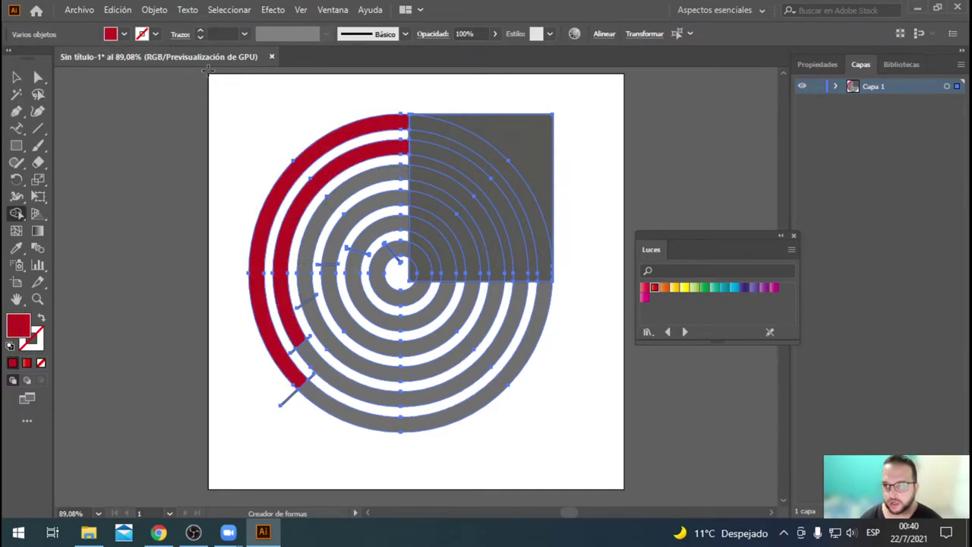
click(124, 34)
click(120, 58)
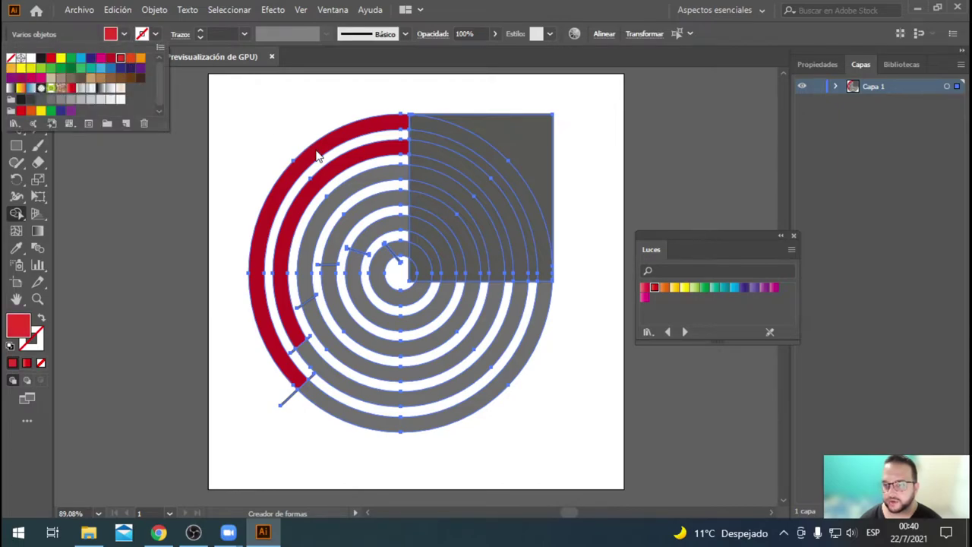
click(335, 176)
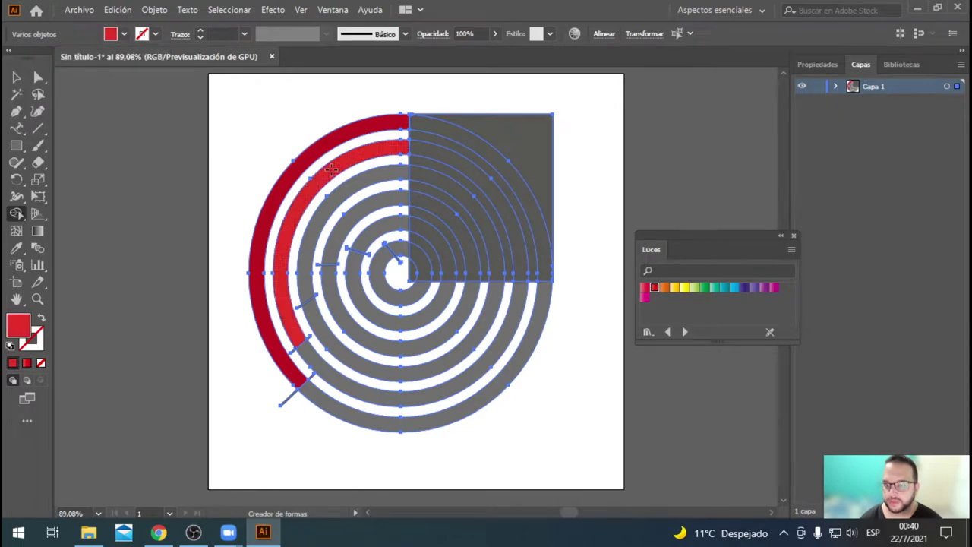
- Fill the third ring's left arc red-orange and the fourth ring's orange
click(124, 33)
click(130, 58)
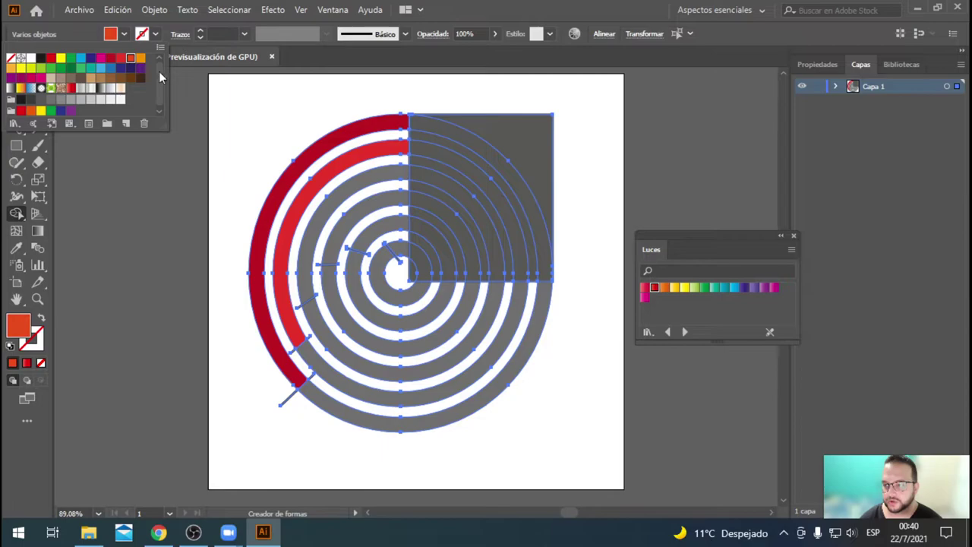
click(354, 192)
click(121, 35)
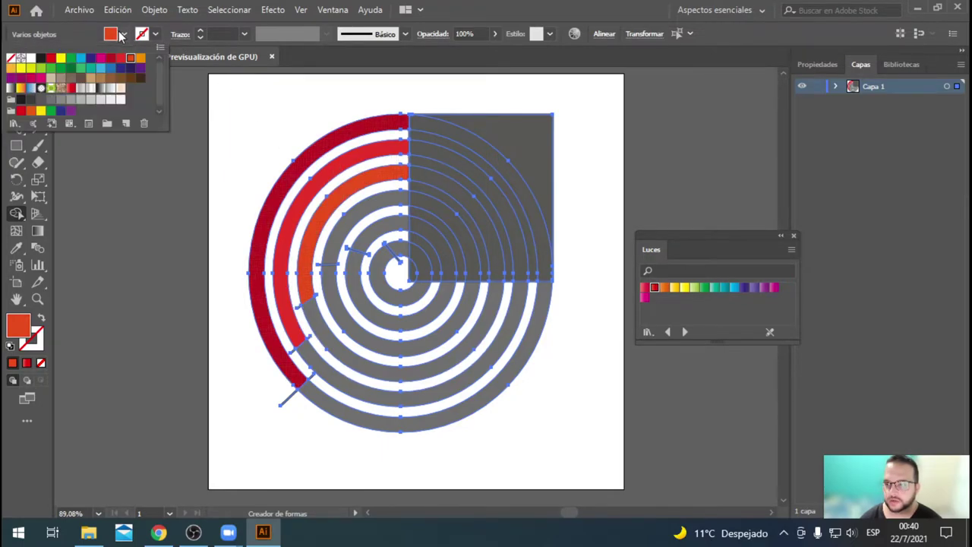
click(140, 59)
click(357, 210)
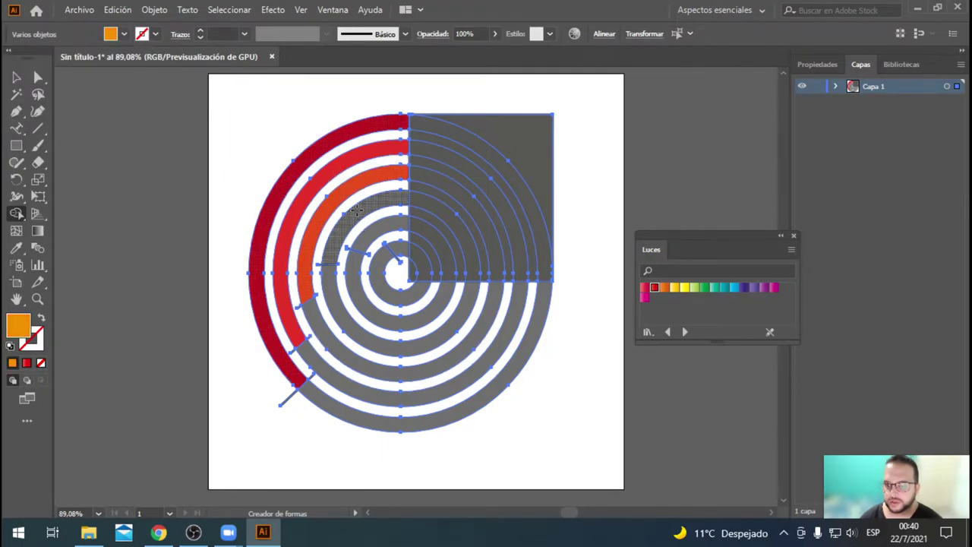
click(357, 210)
- Fill the fifth arc light orange, the innermost arc yellow, and remove the stray outside piece
click(124, 34)
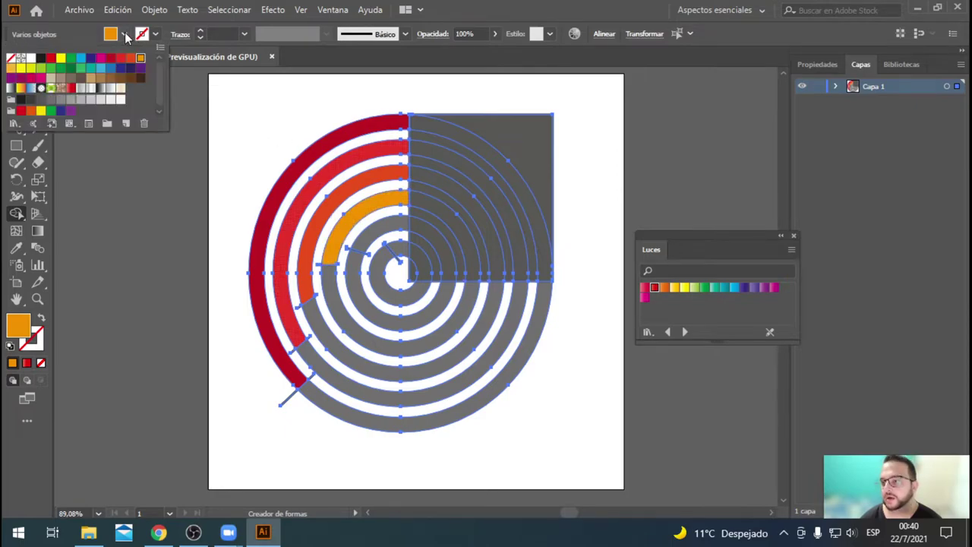
click(10, 68)
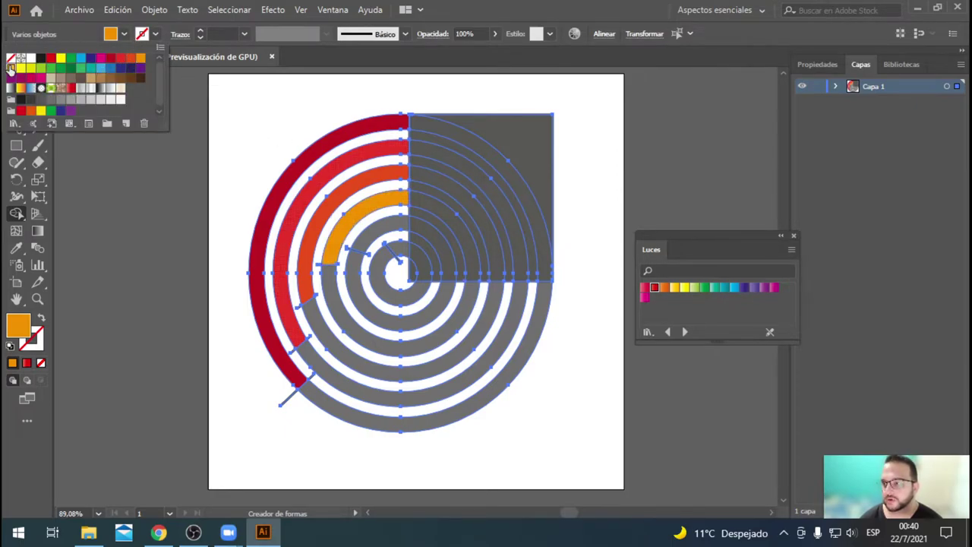
click(380, 232)
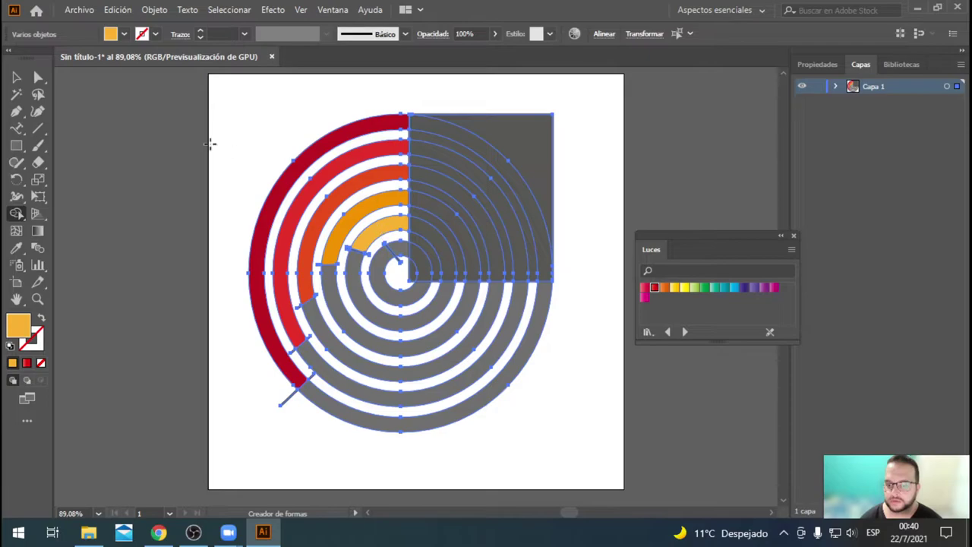
click(124, 34)
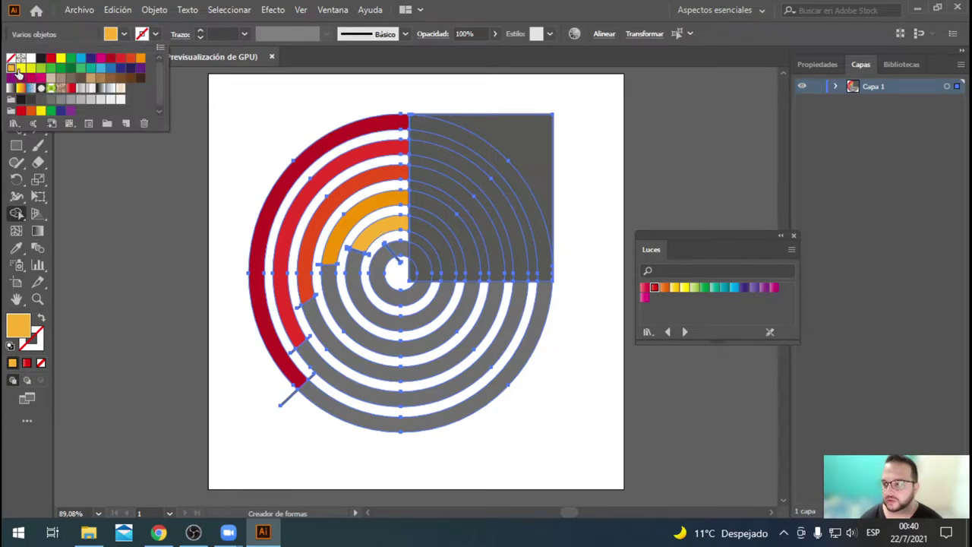
click(18, 69)
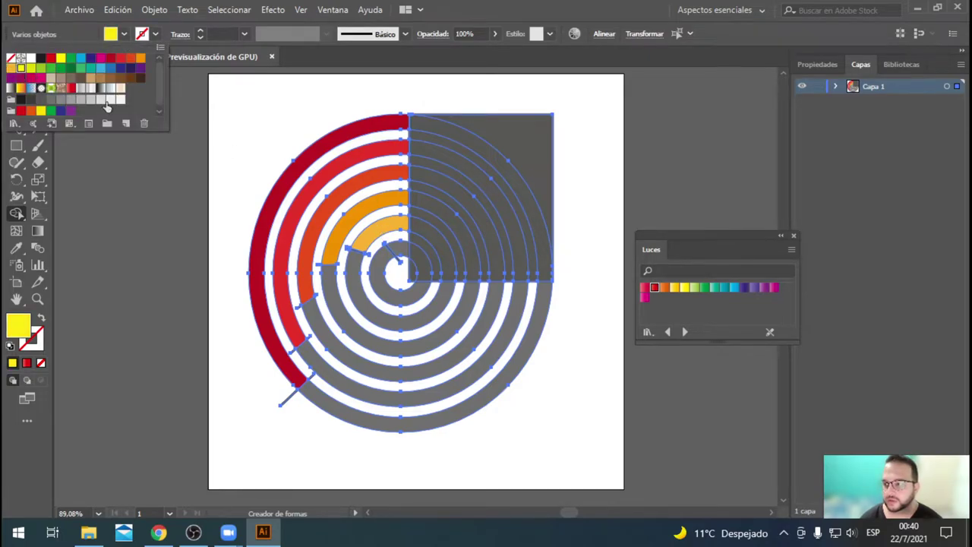
click(396, 246)
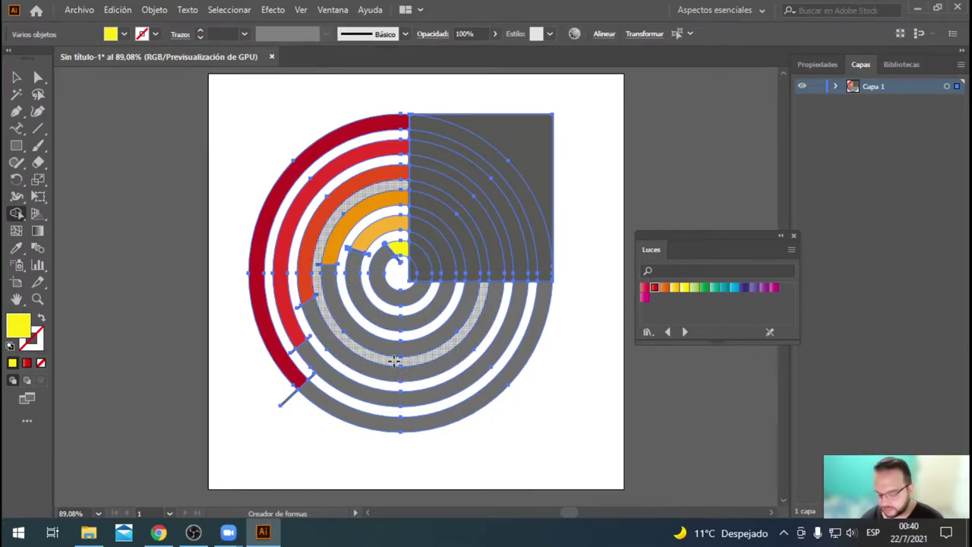
alt+click(288, 401)
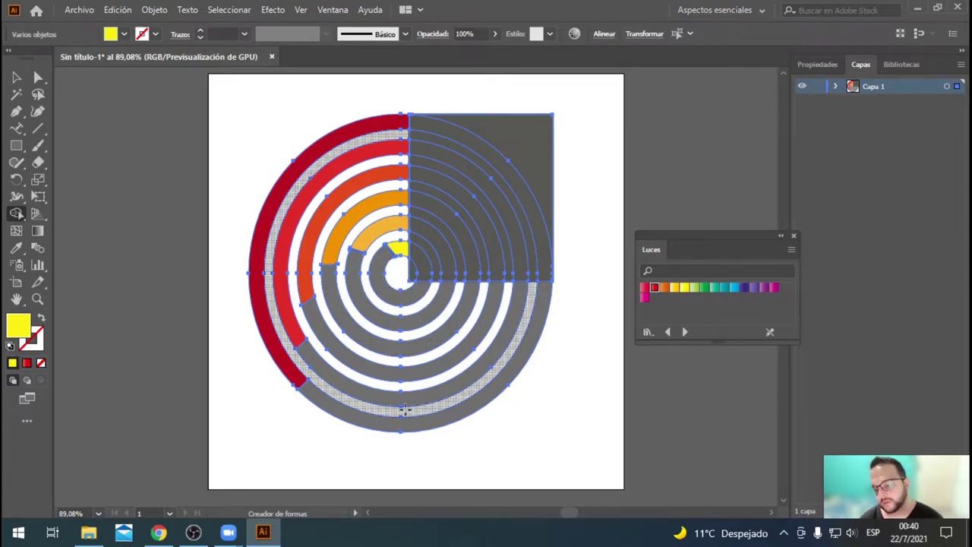
click(16, 77)
- Move the small leftover stroke near the centre away from the arcs
click(194, 178)
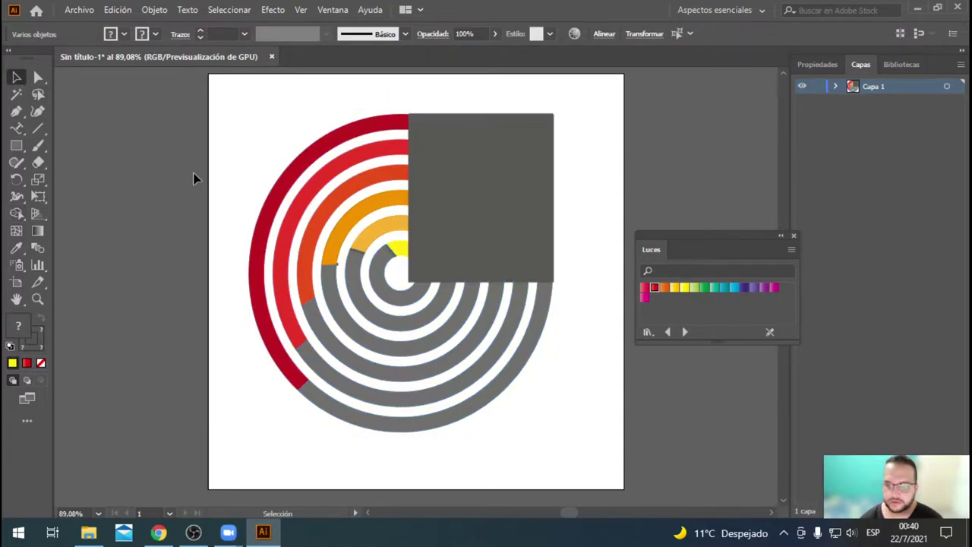
click(392, 258)
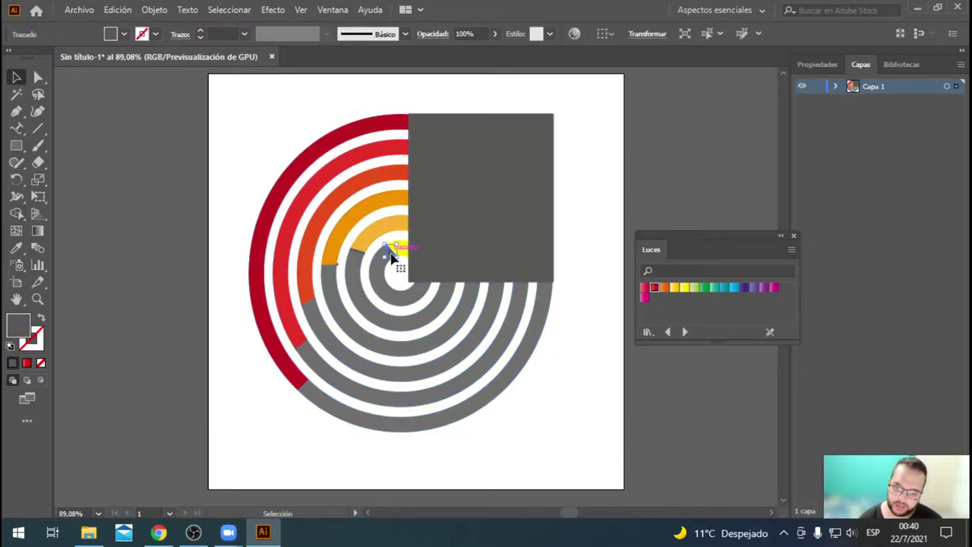
click(425, 325)
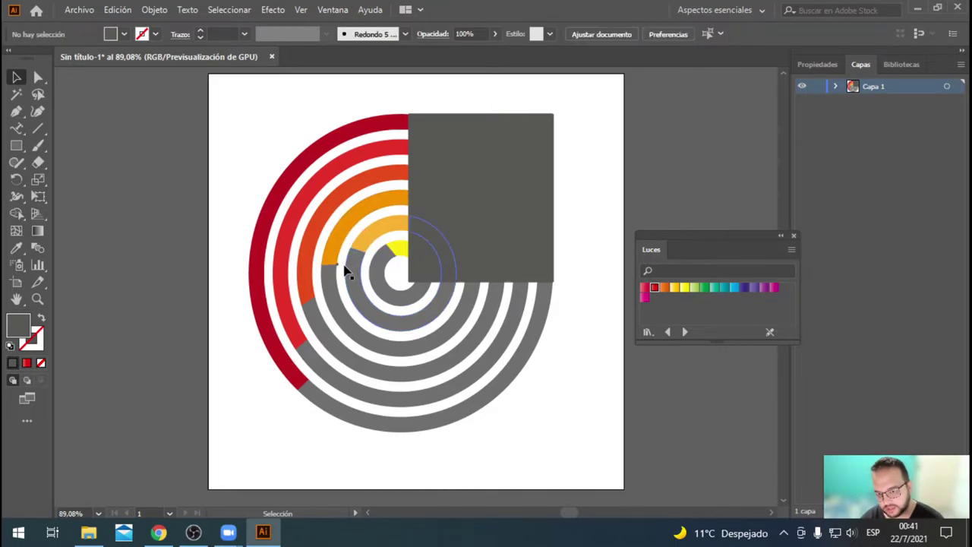
drag(347, 267, 339, 270)
click(246, 376)
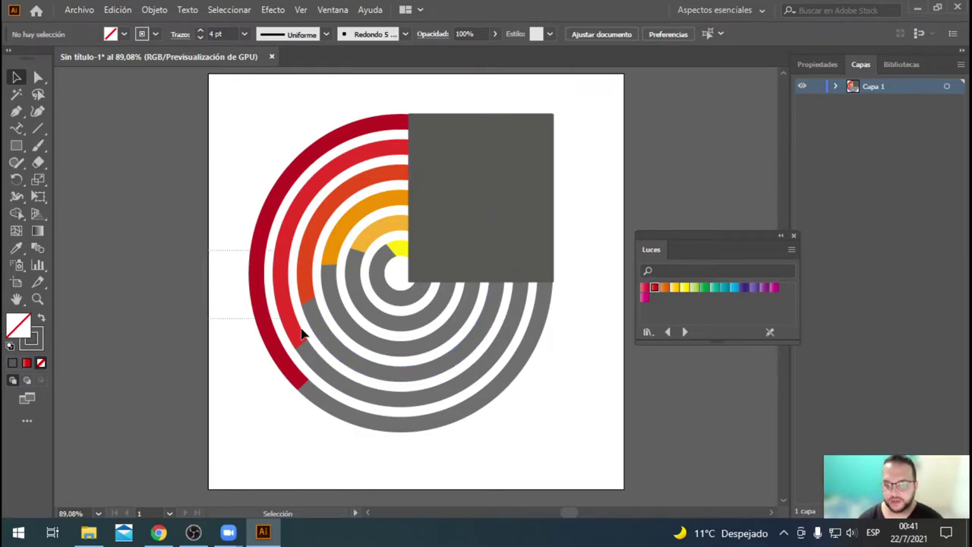
- Marquee-select every arc together with the dark gray square
drag(206, 251, 551, 433)
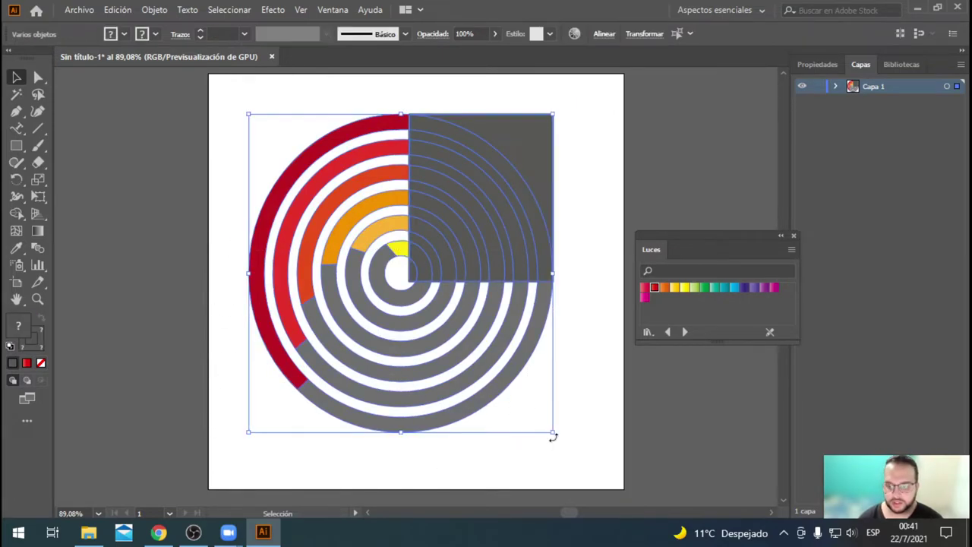
click(388, 412)
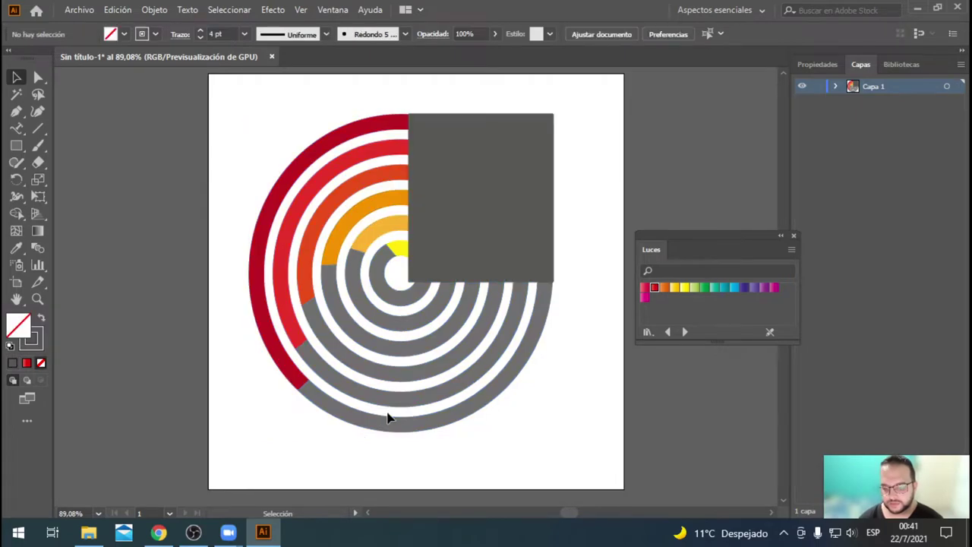
drag(493, 411, 601, 463)
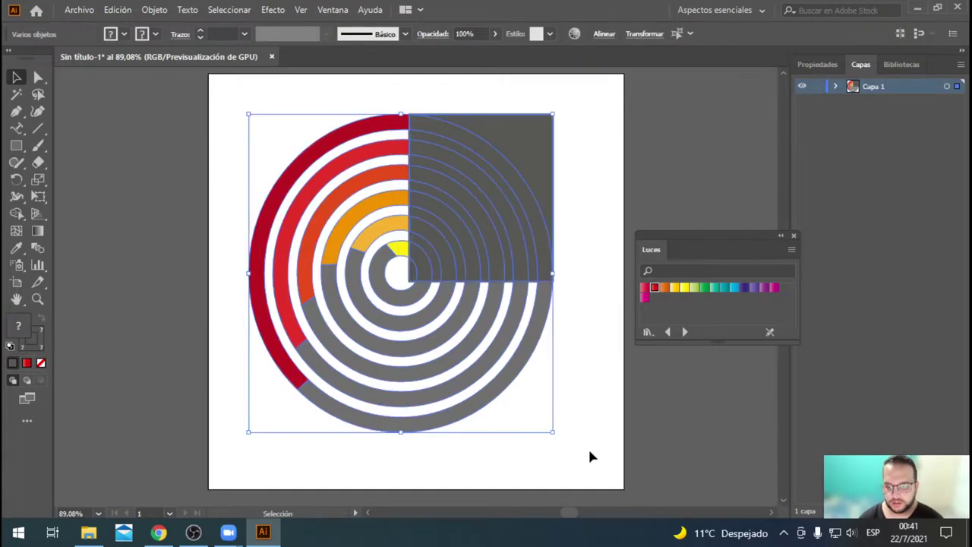
- Using Shape Builder with a dark gray fill, fill the white gaps between the red arcs
click(16, 213)
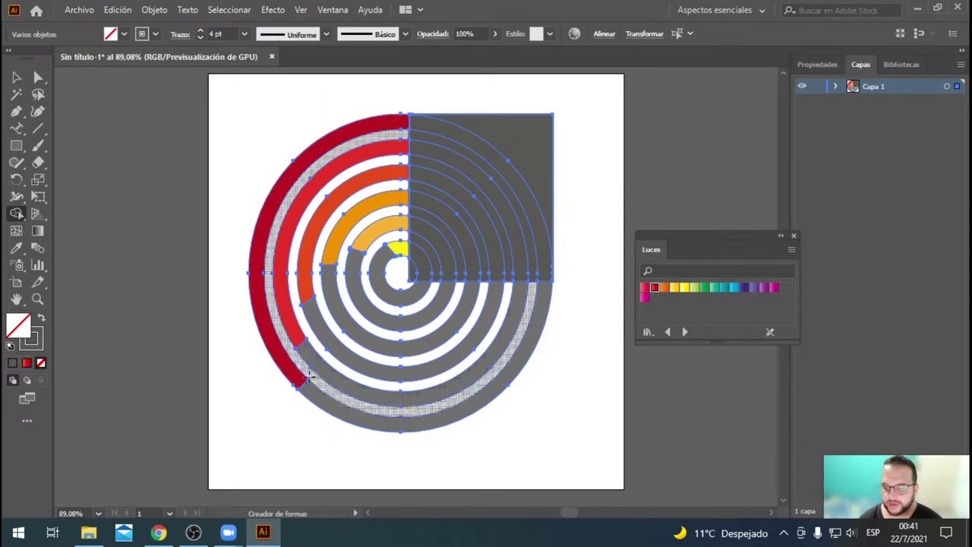
click(122, 34)
click(42, 101)
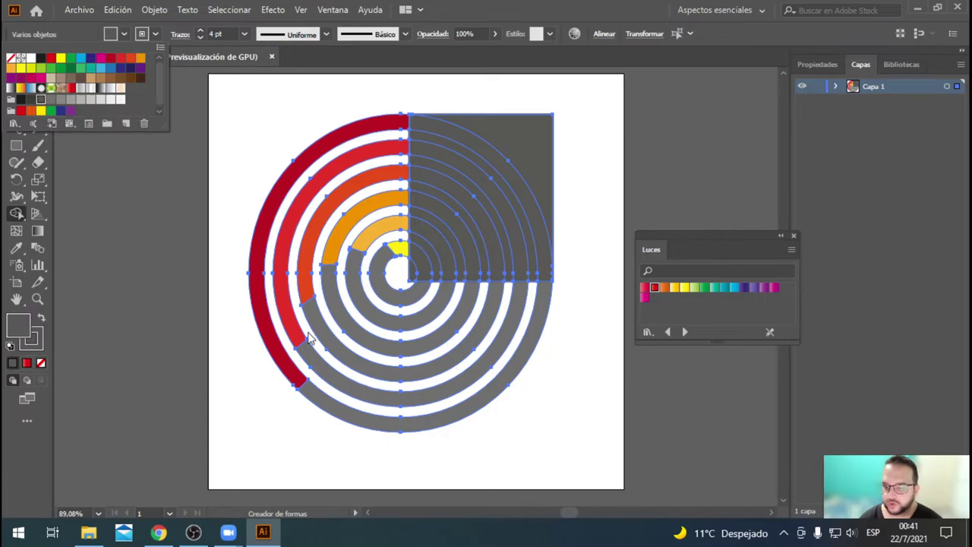
click(312, 341)
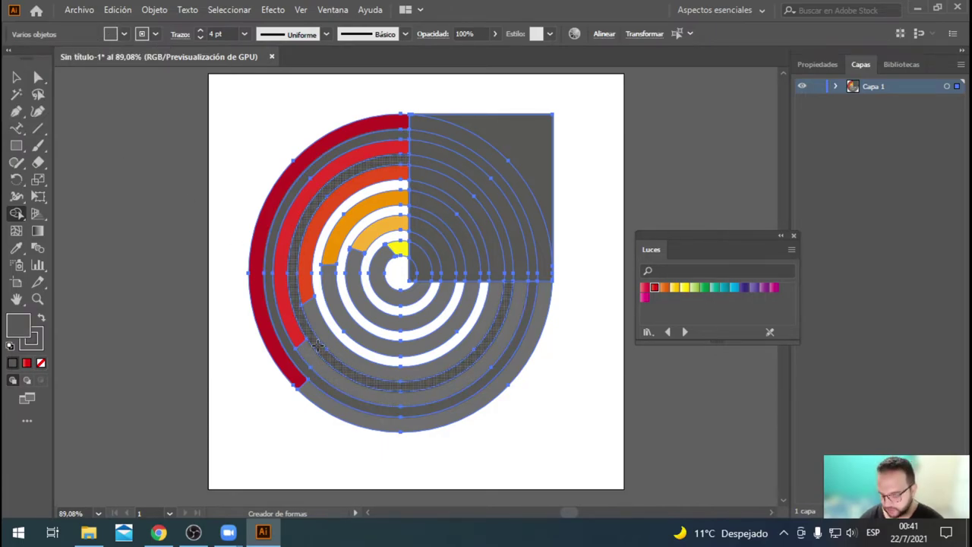
click(318, 346)
- Fill two rings, an inner ring and the centre circle with a darker gray
click(124, 34)
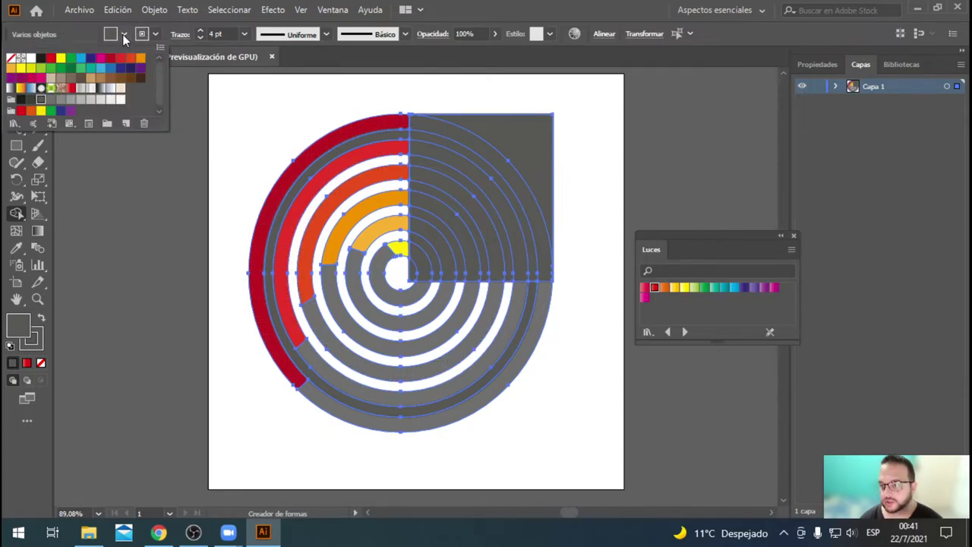
click(32, 101)
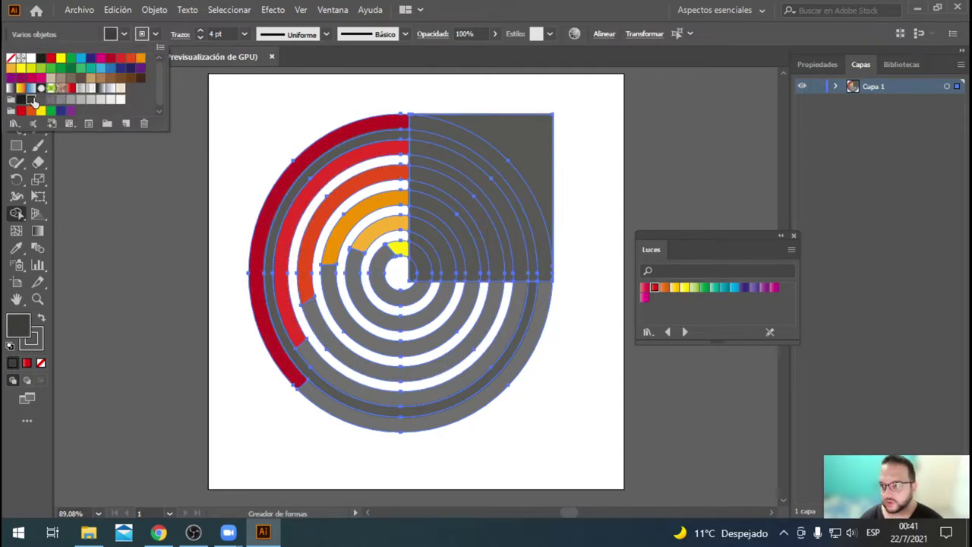
click(332, 348)
click(329, 360)
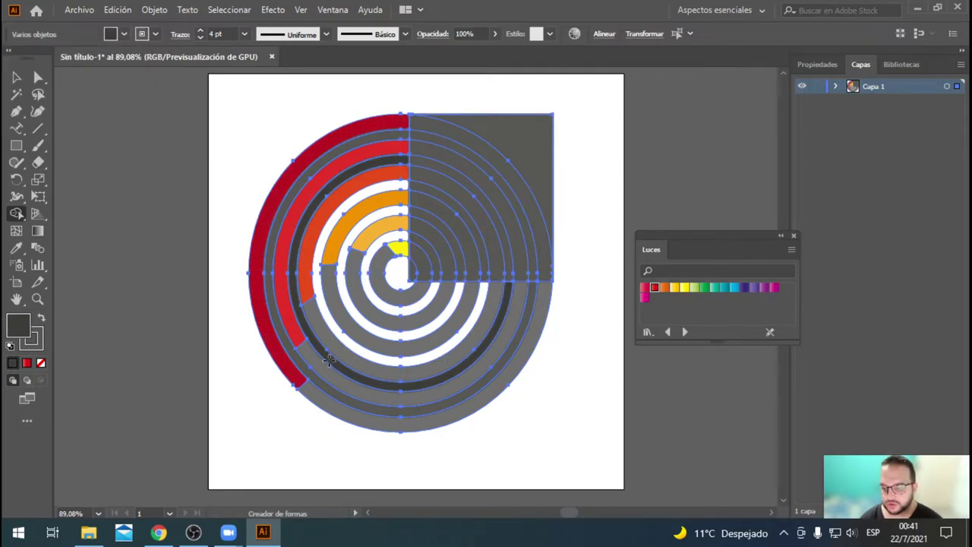
click(360, 319)
click(396, 270)
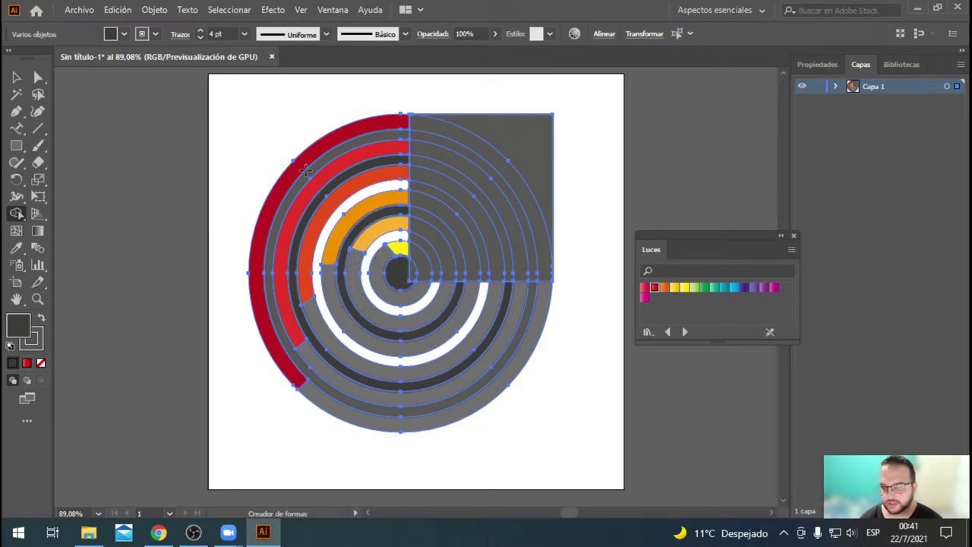
- Fill the remaining white rings with a lighter gray, then deselect
click(122, 36)
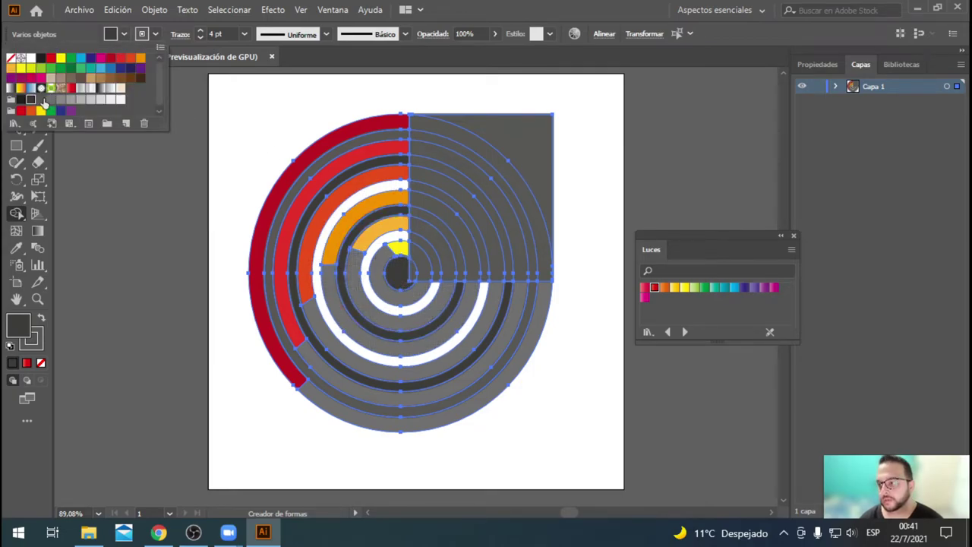
click(44, 102)
click(334, 347)
click(334, 347)
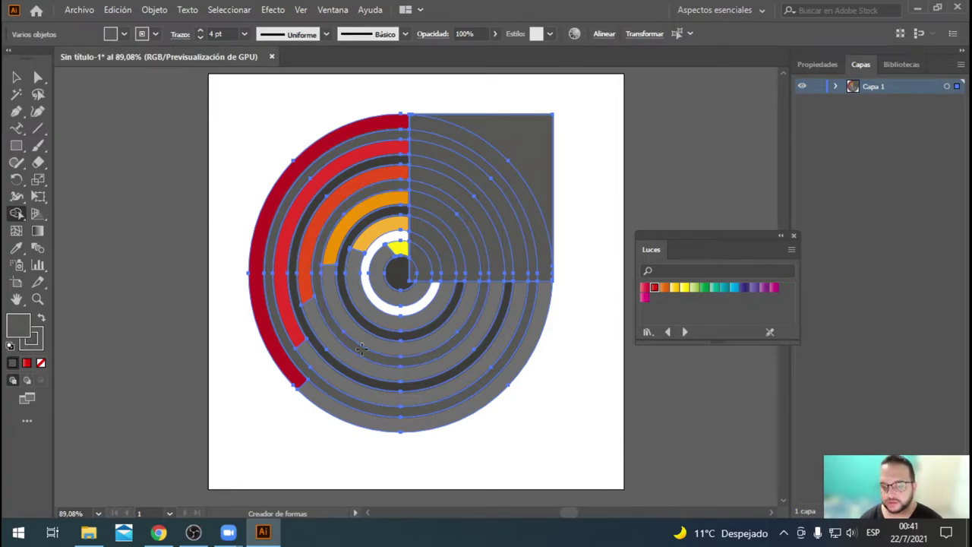
click(386, 308)
key(v)
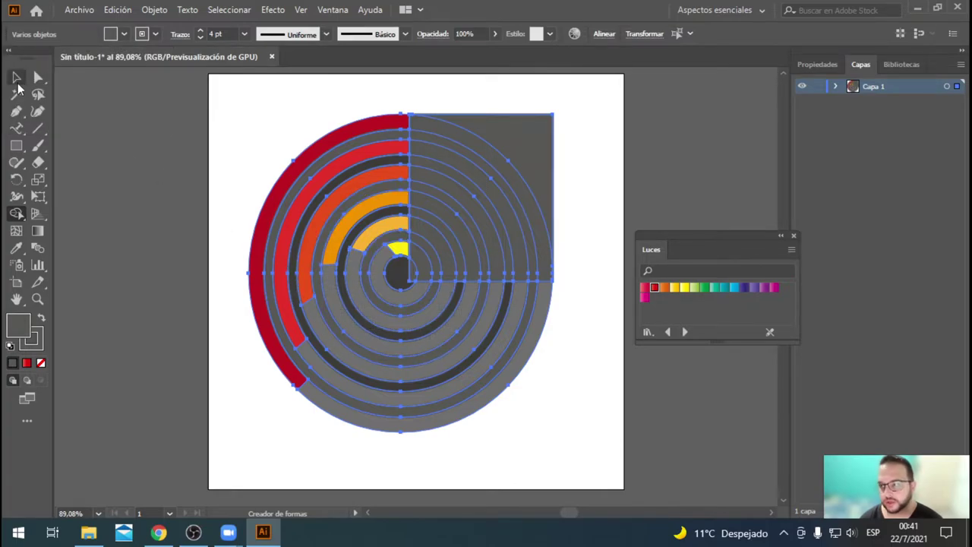
click(117, 171)
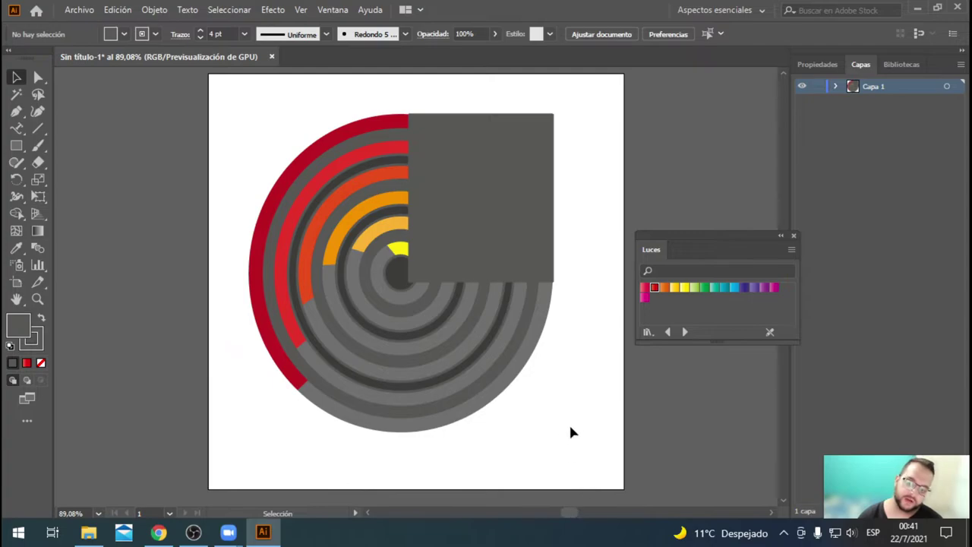
- Apply a dark gray stroke to all the arcs, rings and the square
mouse_move(579, 423)
mouse_down()
mouse_move(234, 281)
mouse_move(235, 291)
mouse_up()
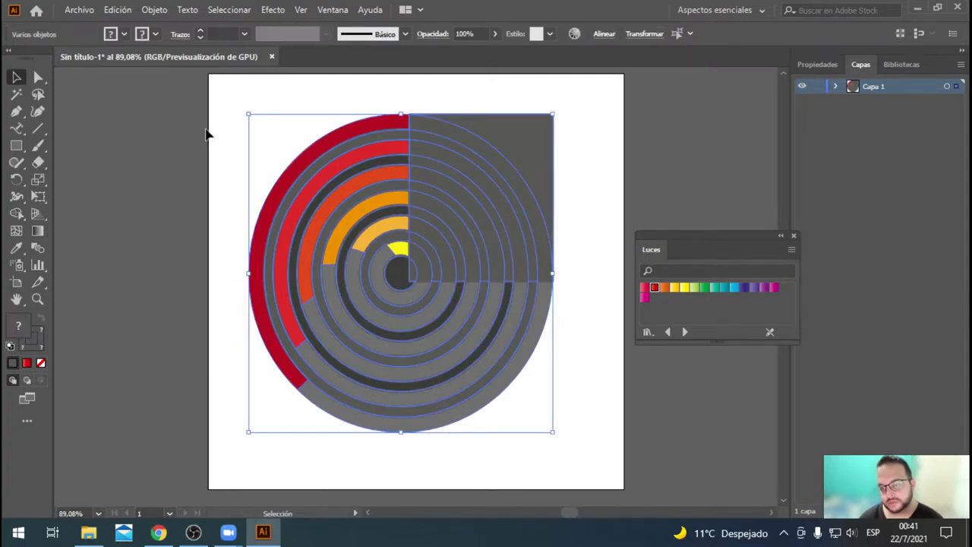
click(154, 35)
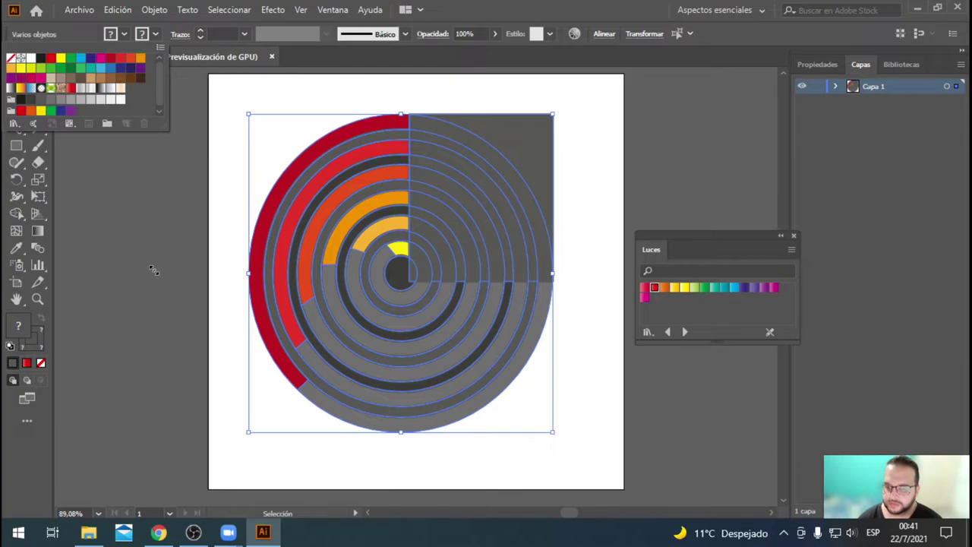
click(152, 270)
click(154, 35)
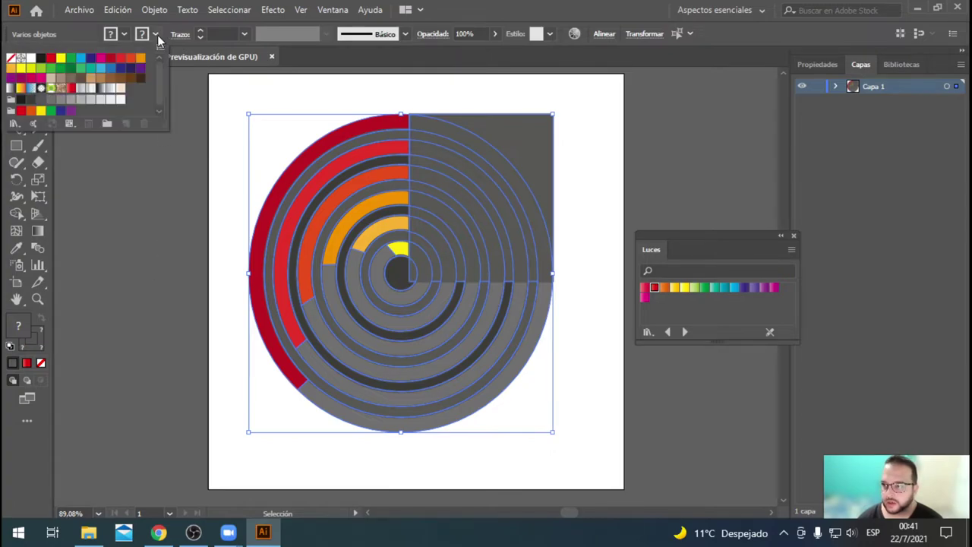
click(32, 100)
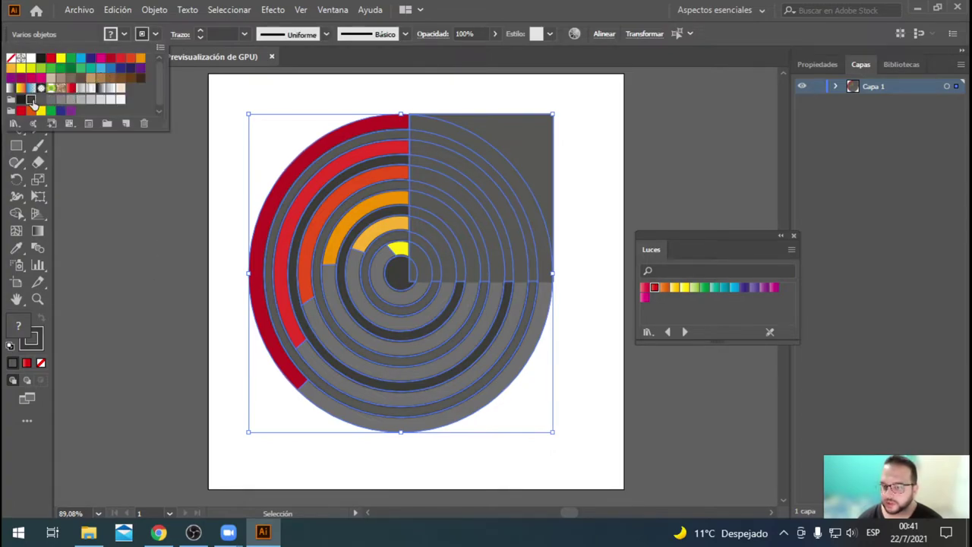
click(118, 257)
click(583, 353)
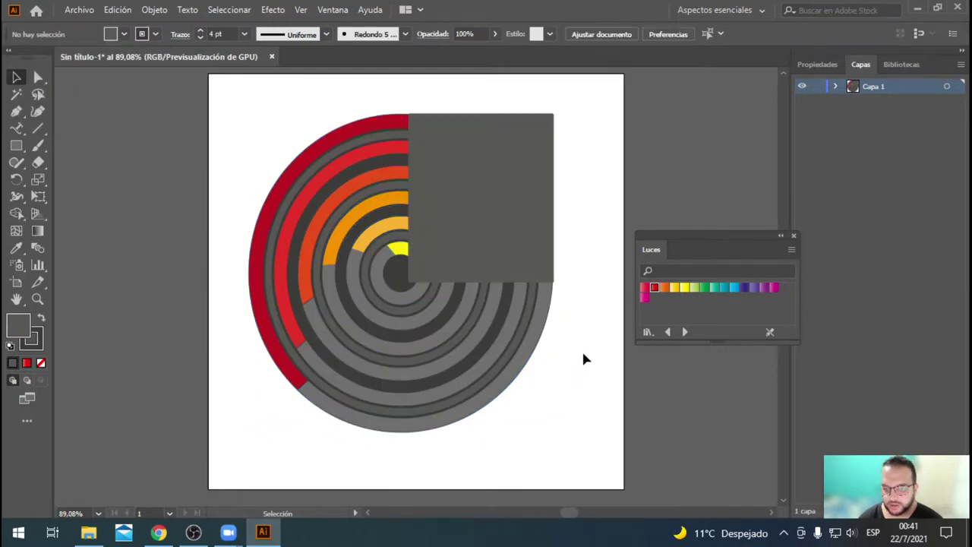
- Select the outer red arc
click(260, 292)
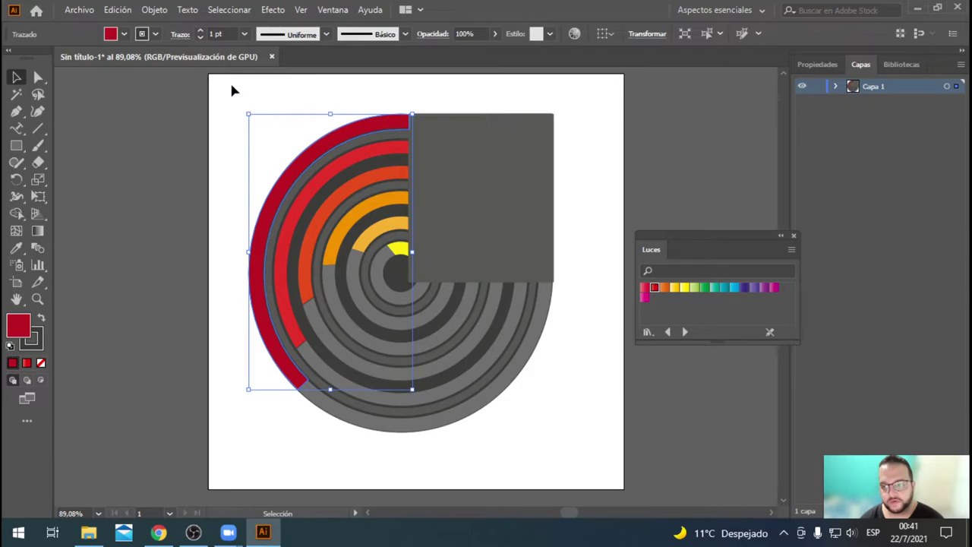
click(152, 34)
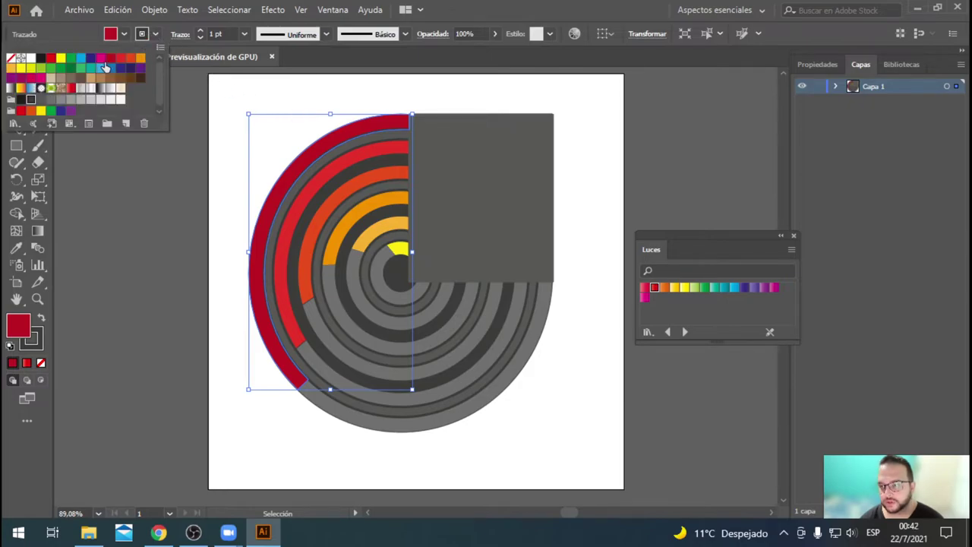
click(422, 433)
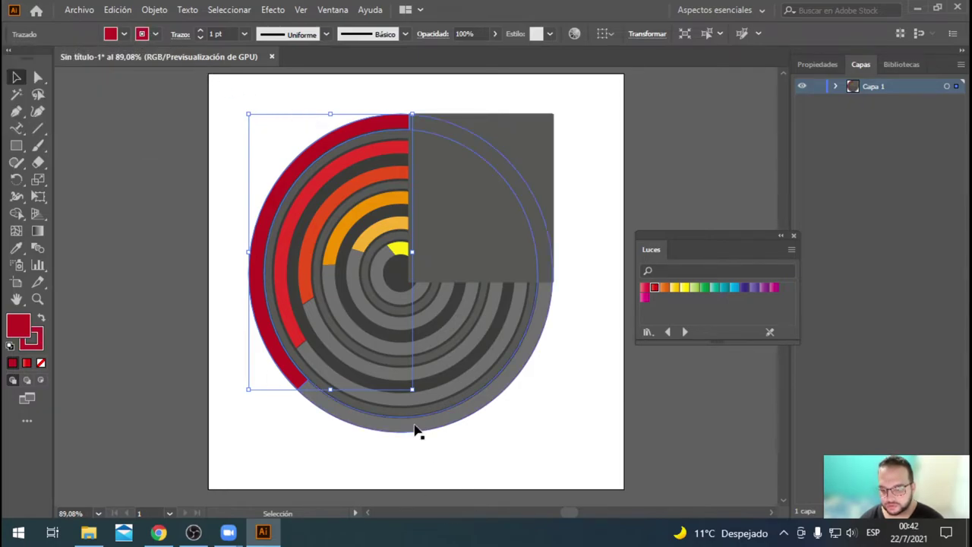
click(417, 433)
click(287, 376)
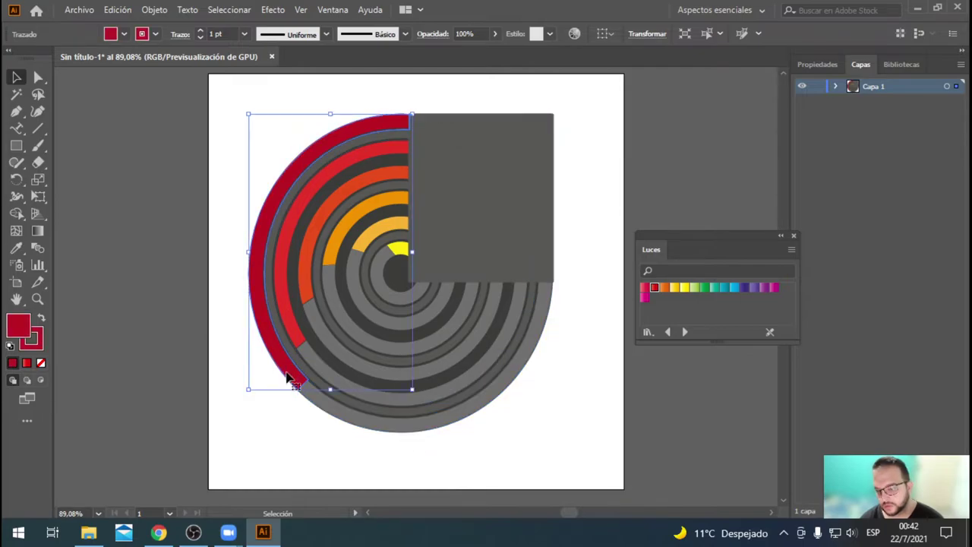
- Browse the stroke swatches, then load the HKS E colour book swatch library
click(154, 35)
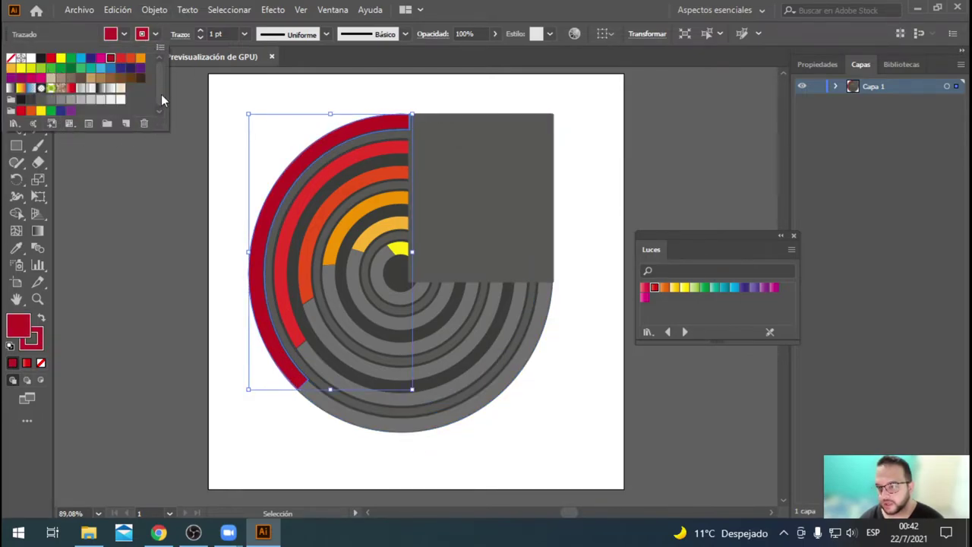
scroll(160, 96, down, 1)
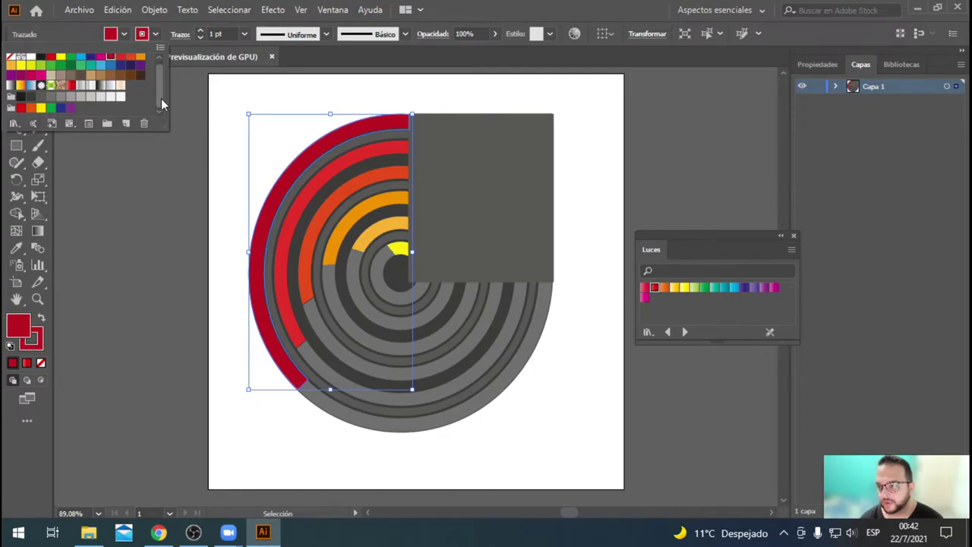
scroll(162, 98, up, 1)
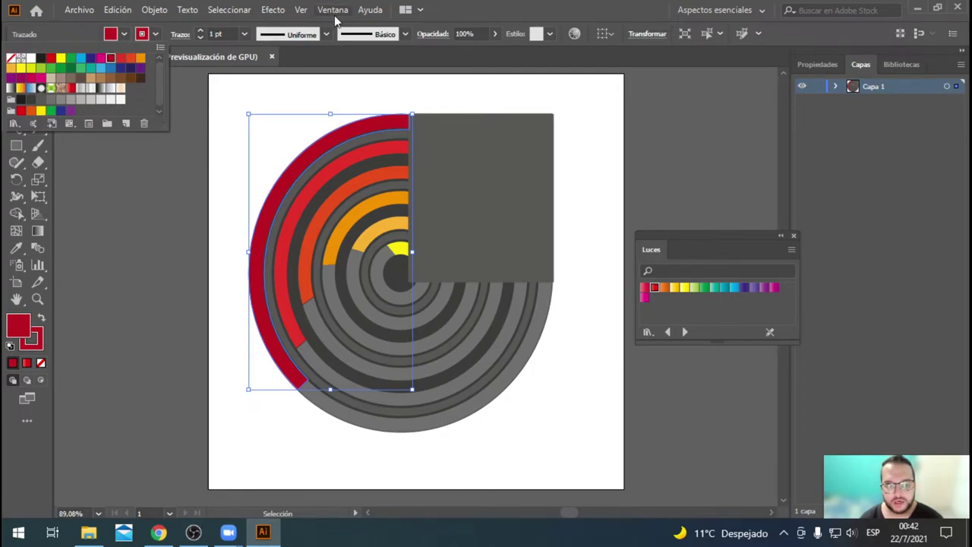
click(805, 64)
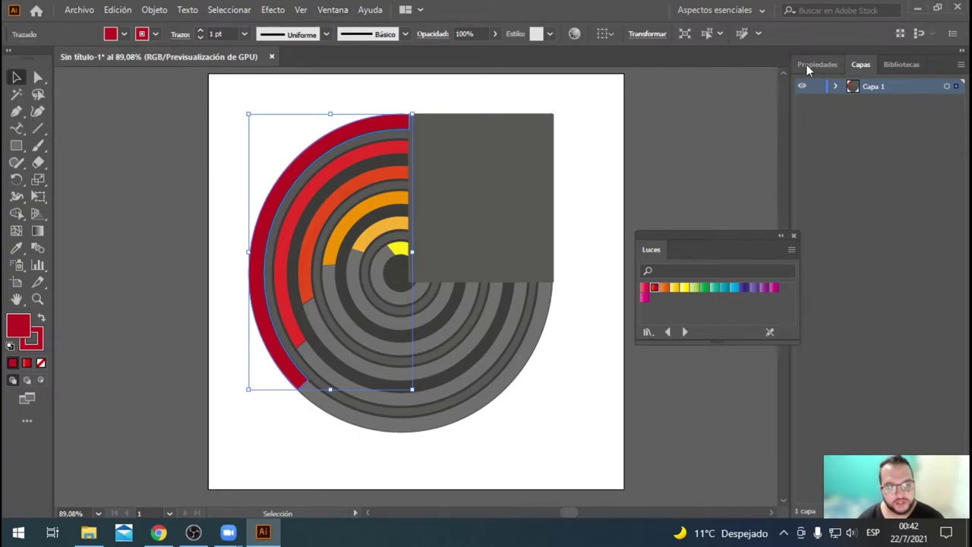
click(329, 11)
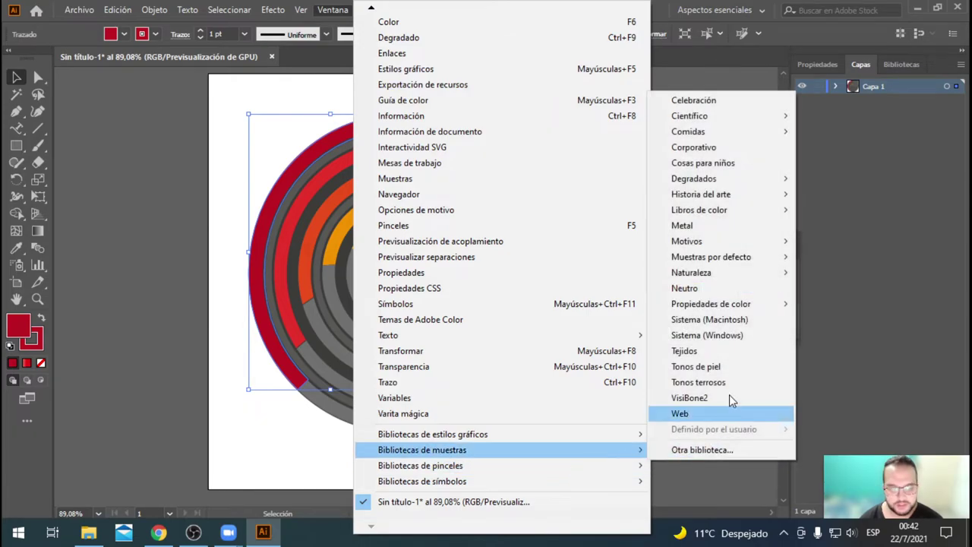
mouse_move(408, 450)
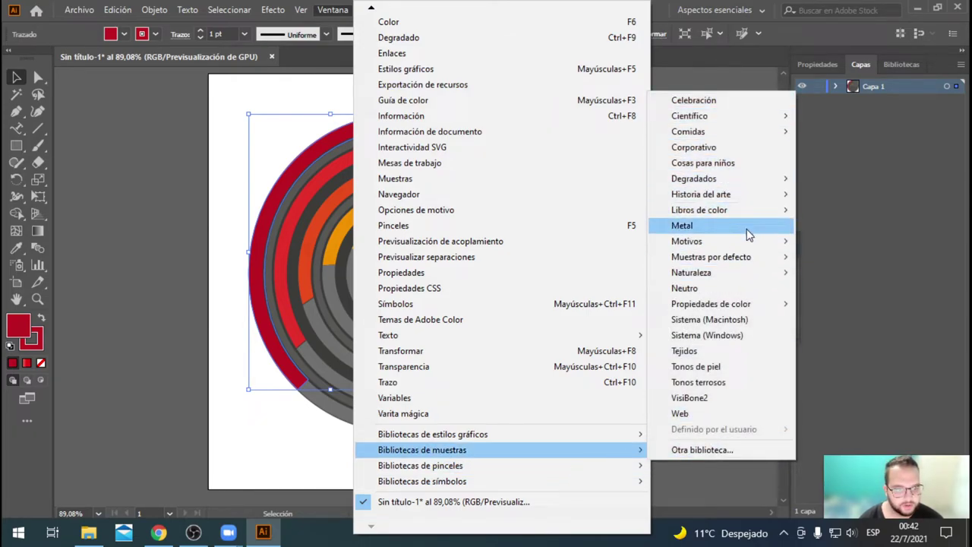
mouse_move(699, 210)
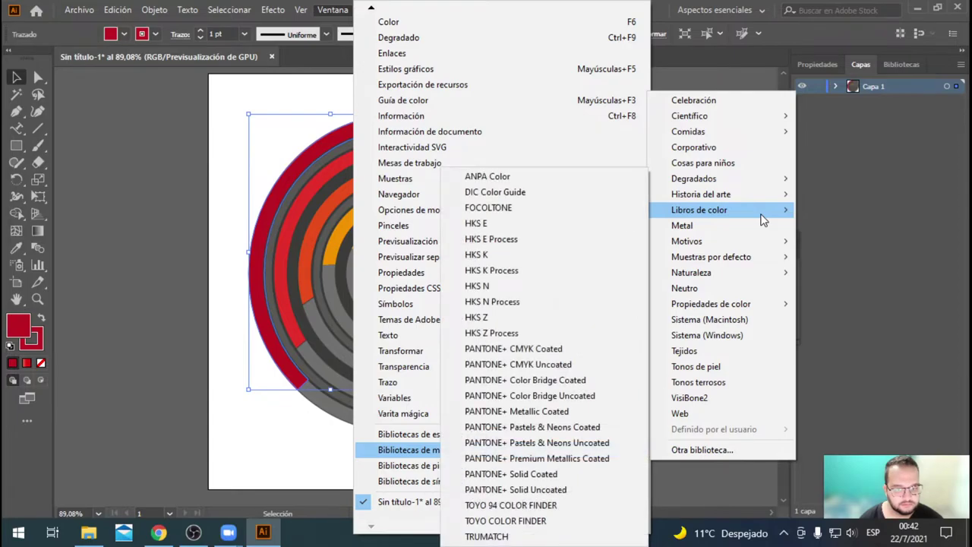
click(537, 220)
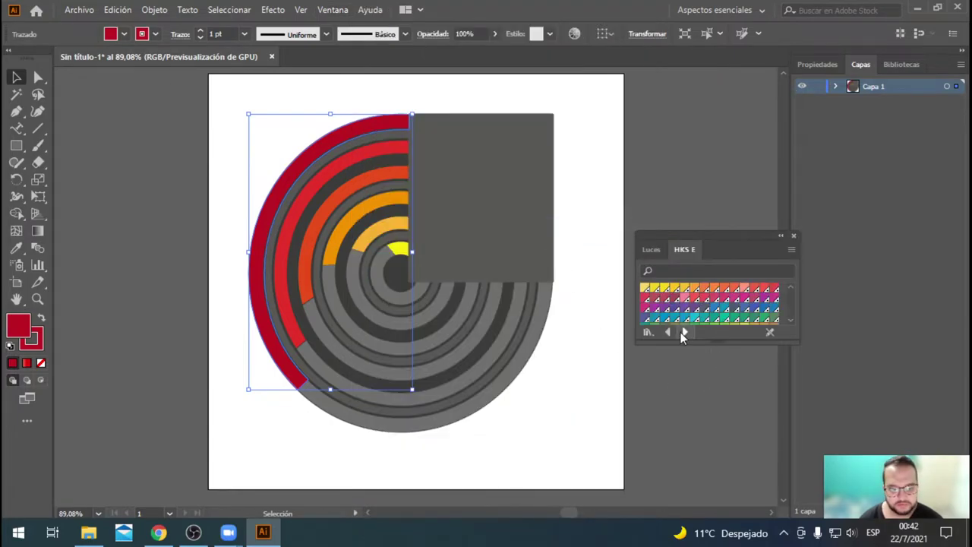
- Recolour the outer arc a darker crimson from the HKS K colour book
click(683, 332)
click(654, 298)
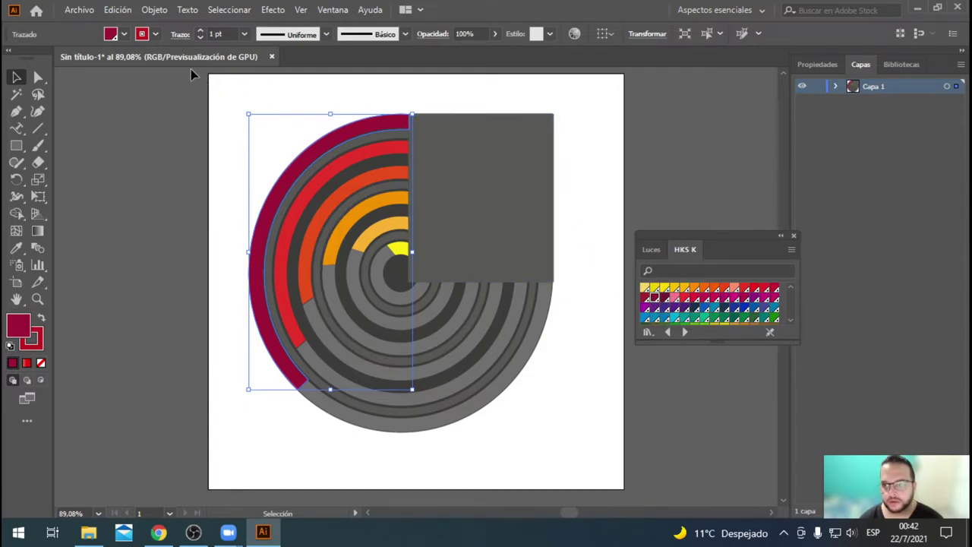
click(155, 34)
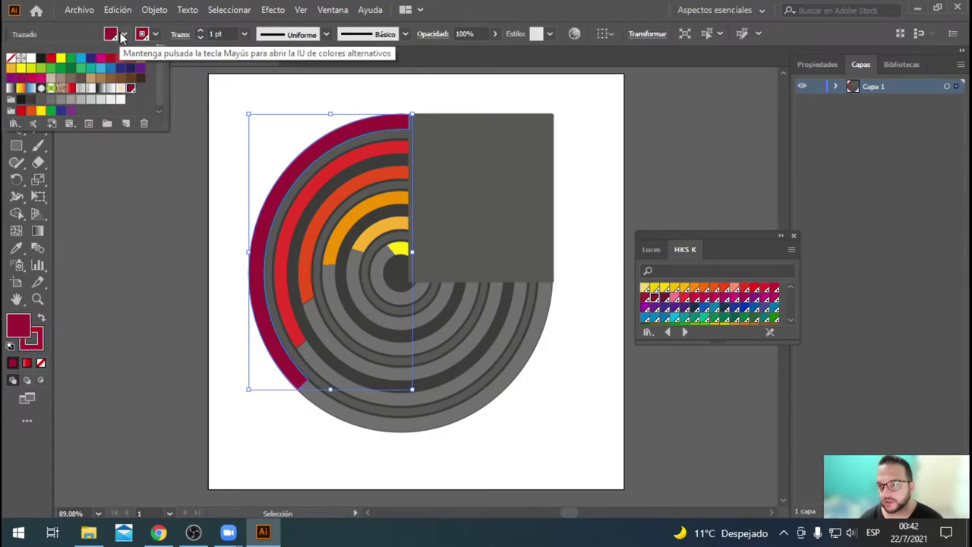
key(Escape)
click(124, 38)
click(114, 64)
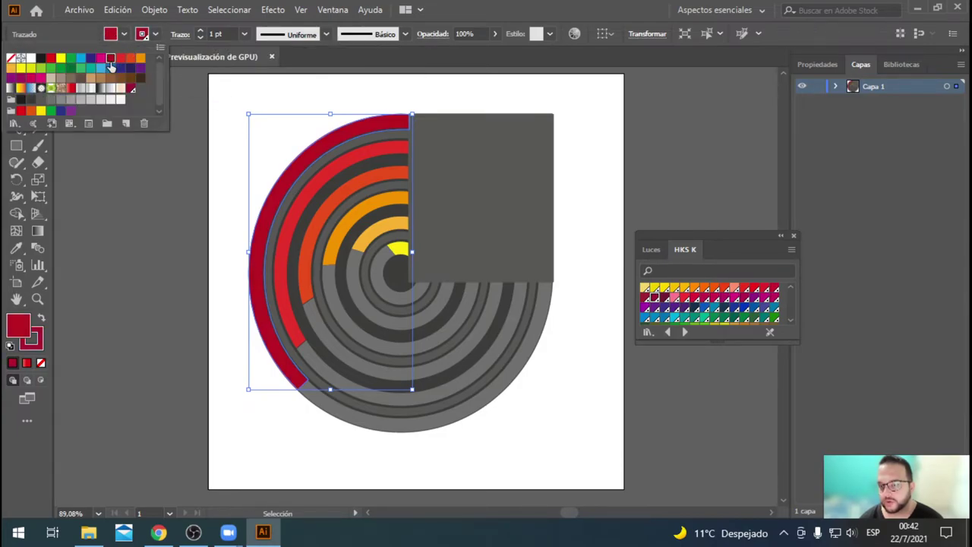
key(Escape)
click(157, 300)
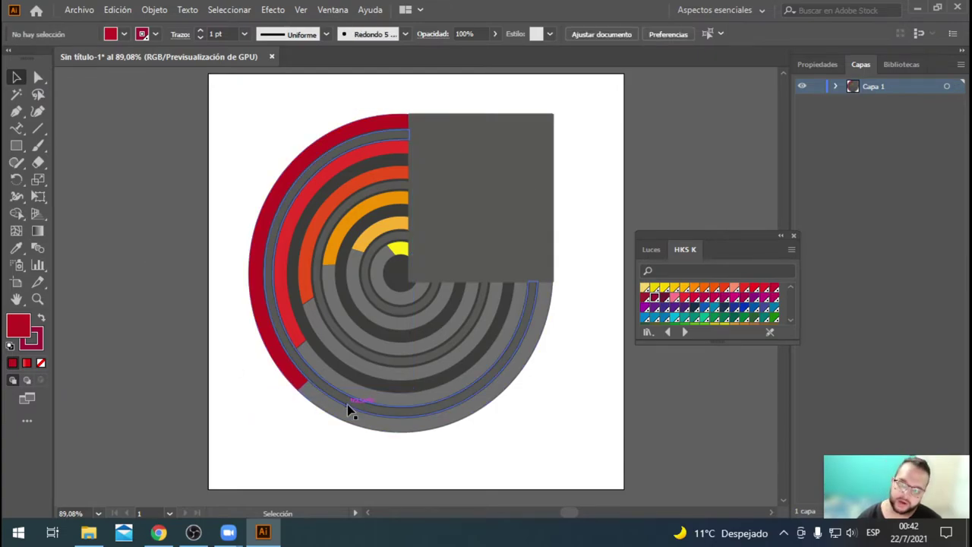
- Set the outer red arc's stroke weight to 6 pt
click(258, 285)
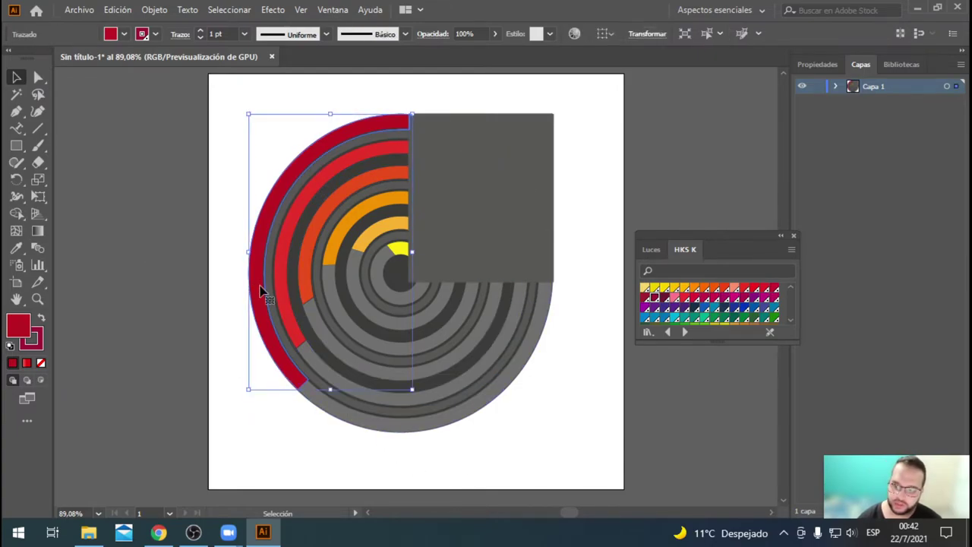
click(199, 31)
click(200, 30)
click(199, 31)
click(200, 30)
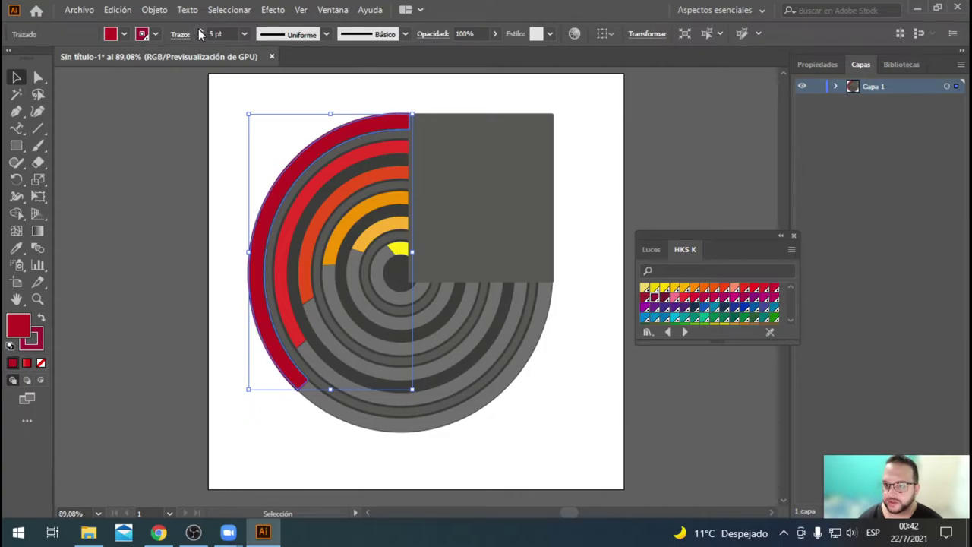
click(200, 30)
click(372, 450)
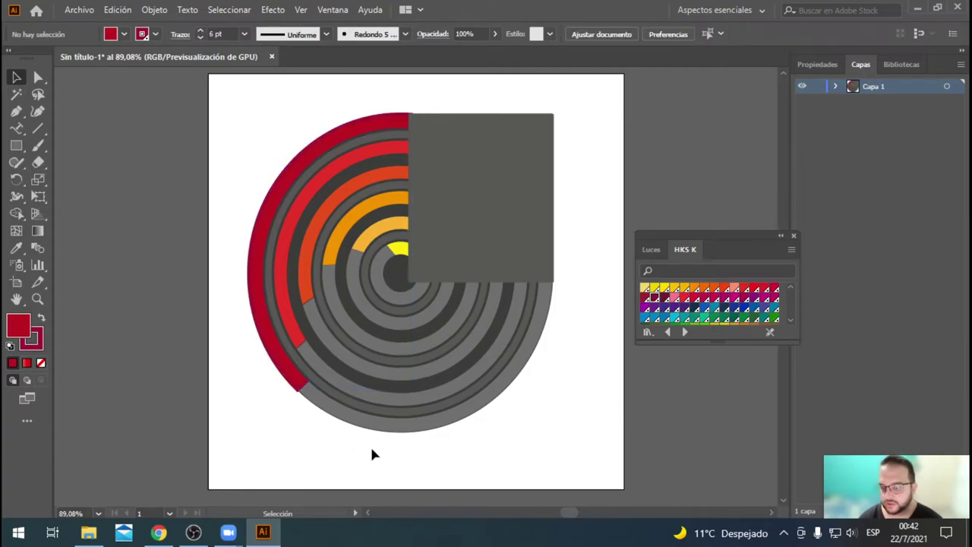
- Give the large gray disc a 6 pt dark red outline
click(389, 430)
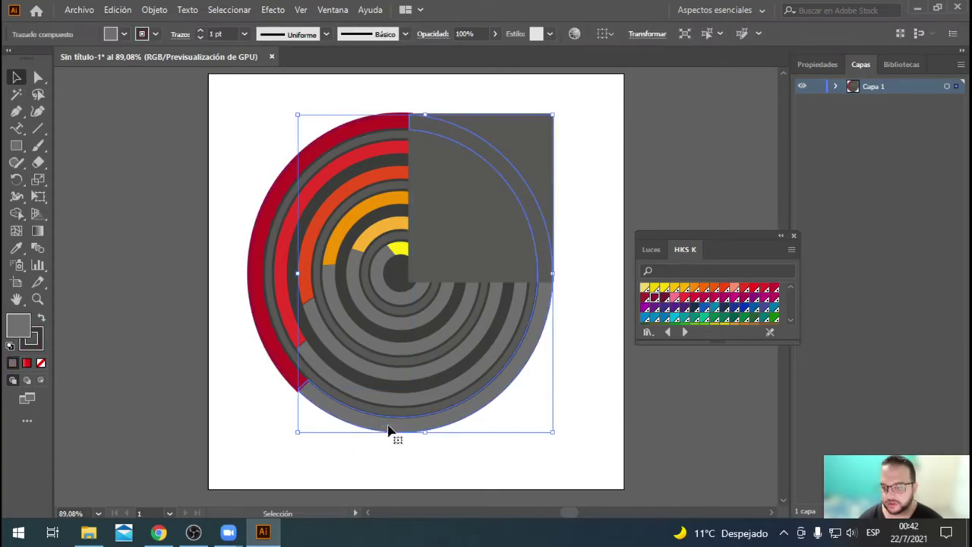
click(200, 32)
click(201, 31)
click(201, 32)
click(201, 32)
click(201, 32)
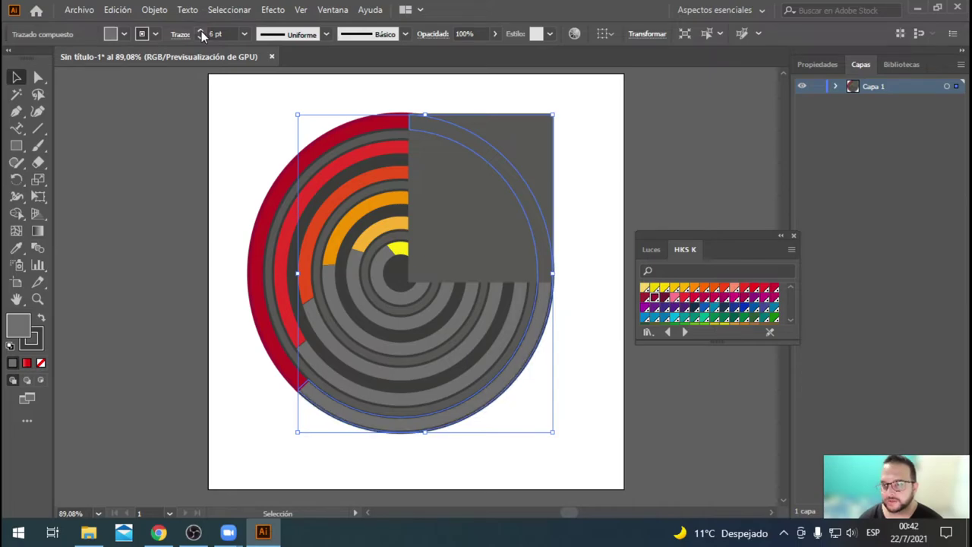
click(155, 33)
click(134, 94)
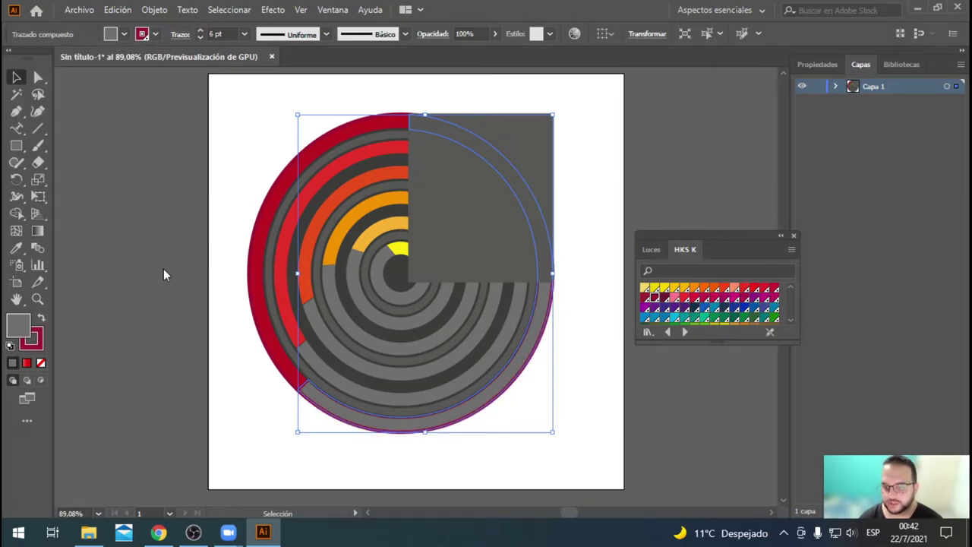
click(589, 309)
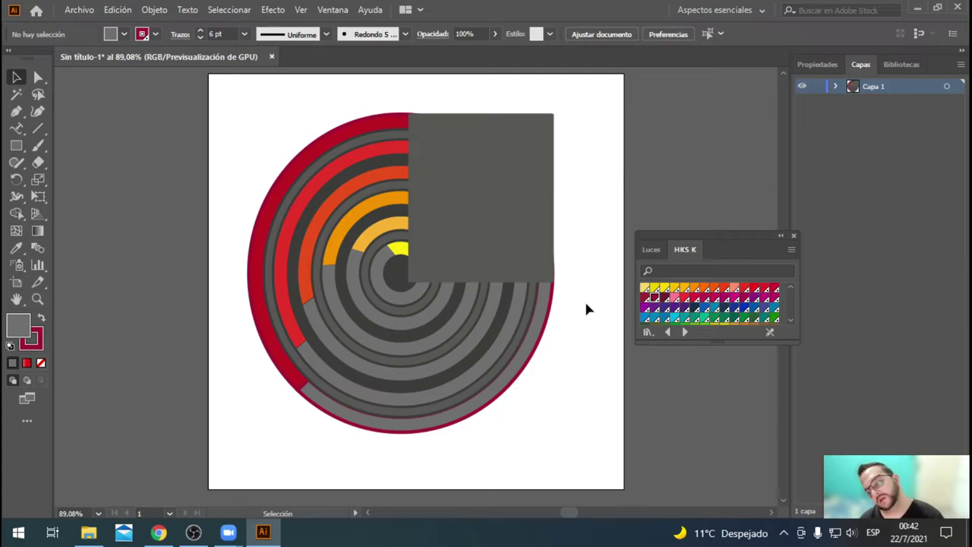
click(537, 184)
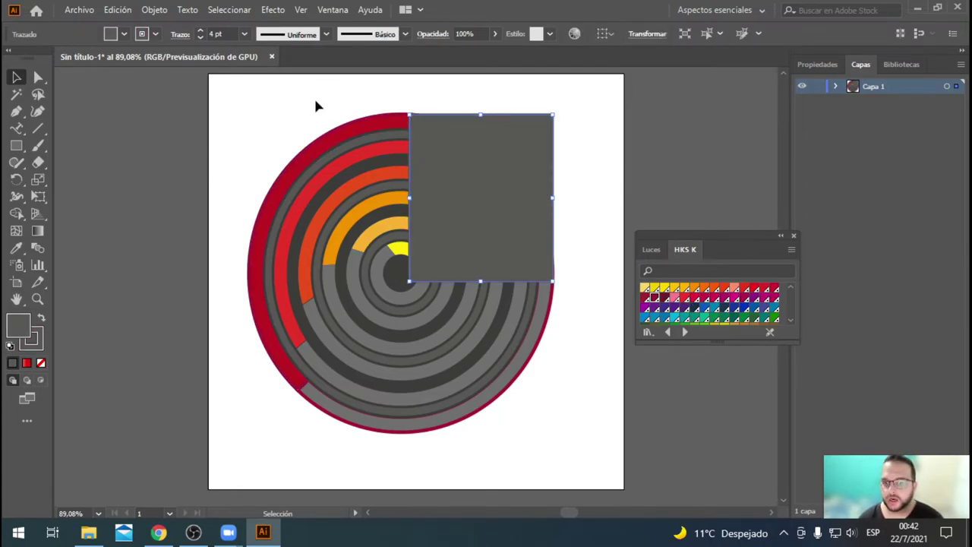
- Draw a diagonal line from the square's top-left corner to its right edge, then select everything
click(38, 128)
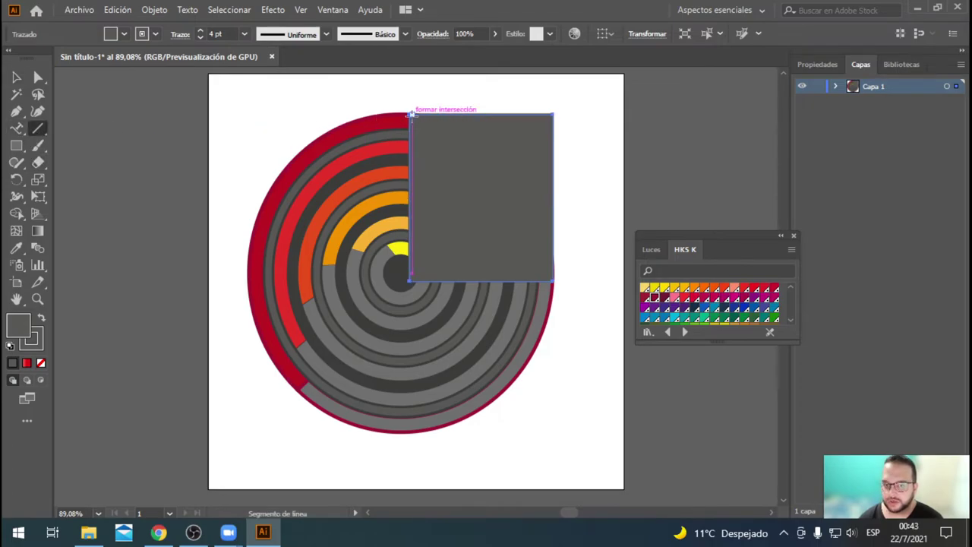
drag(409, 111, 401, 106)
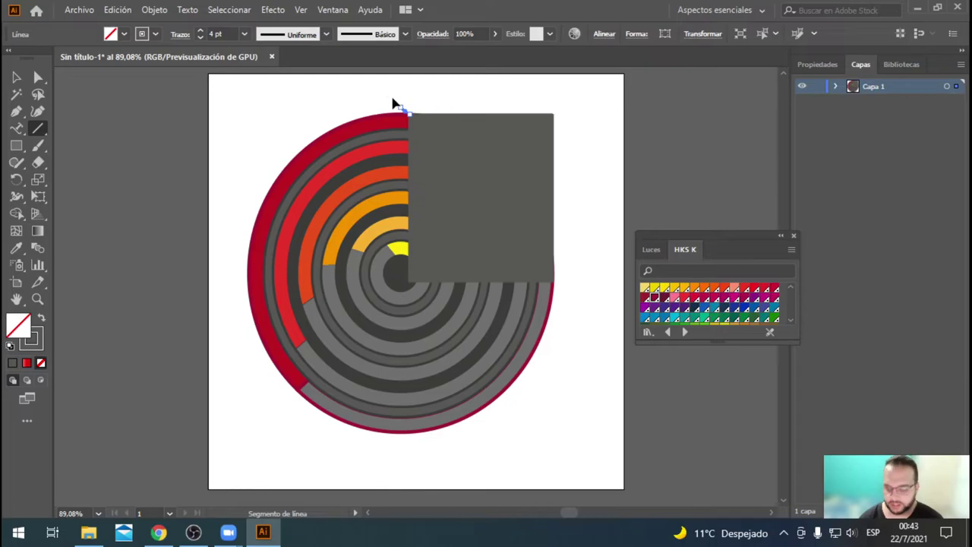
ctrl+click(399, 104)
drag(404, 103, 538, 238)
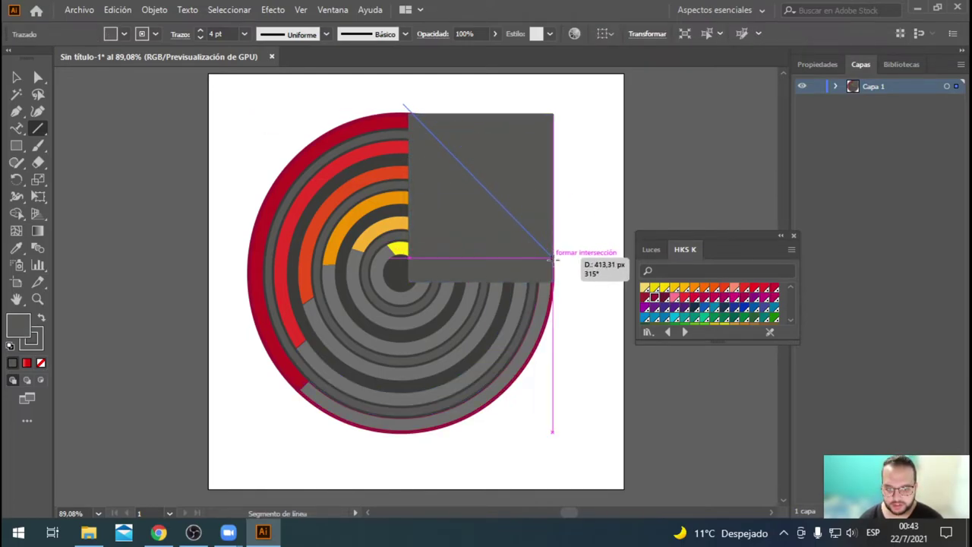
drag(538, 238, 557, 265)
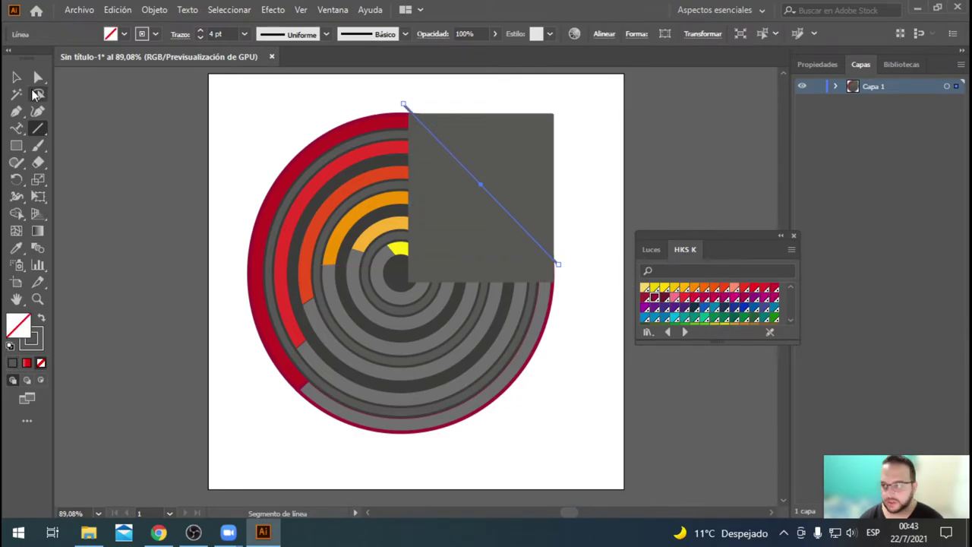
click(19, 79)
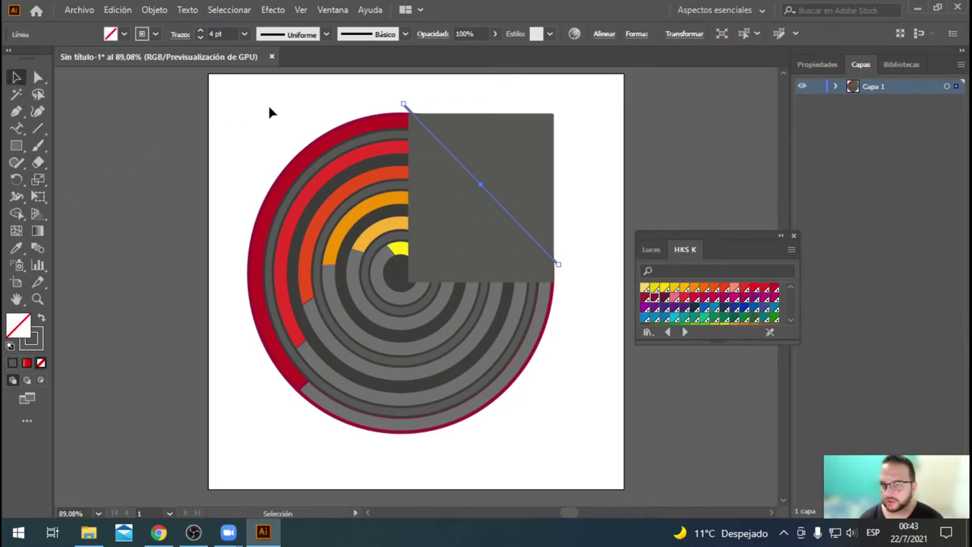
drag(270, 113, 632, 420)
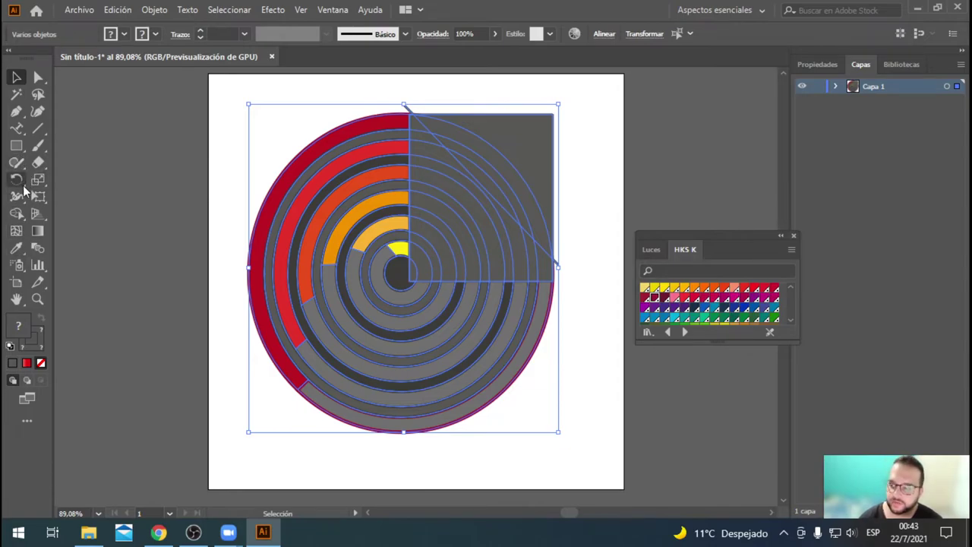
- Set up Shape Builder with a dark gray fill, undoing an accidental triangle deletion
click(16, 214)
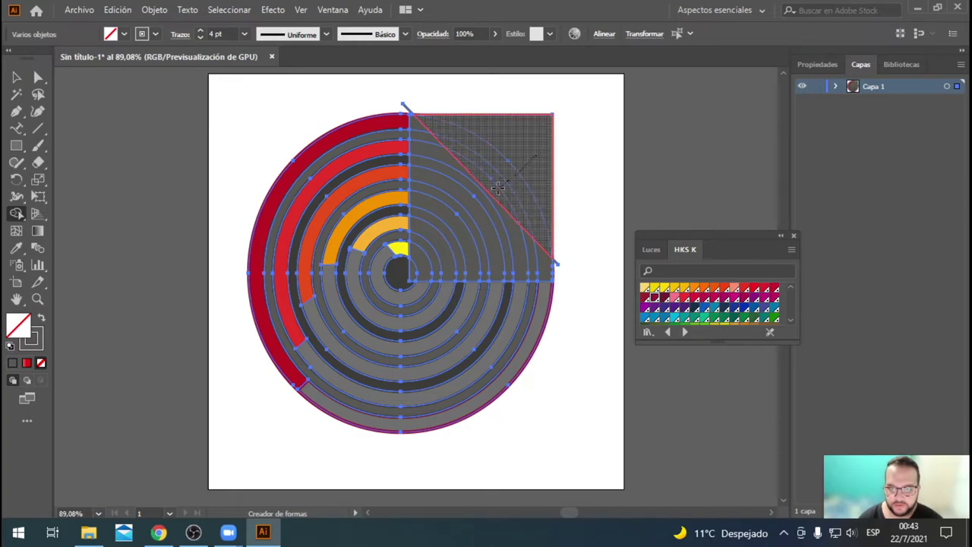
click(494, 188)
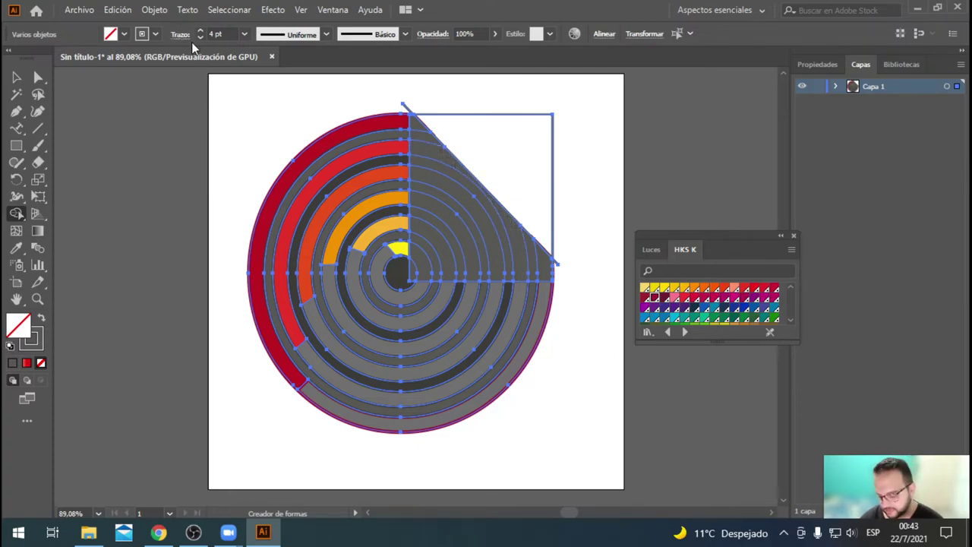
key(ctrl+z)
click(124, 34)
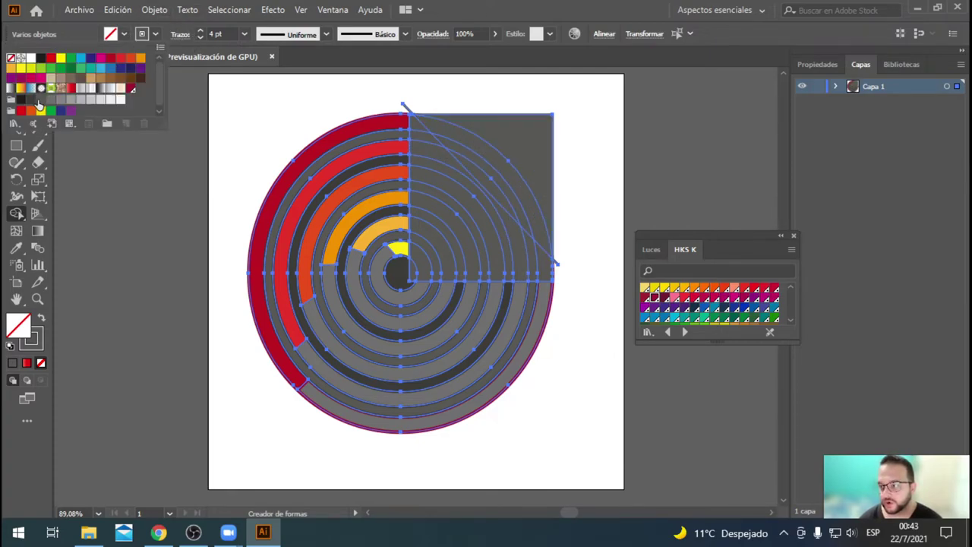
click(41, 100)
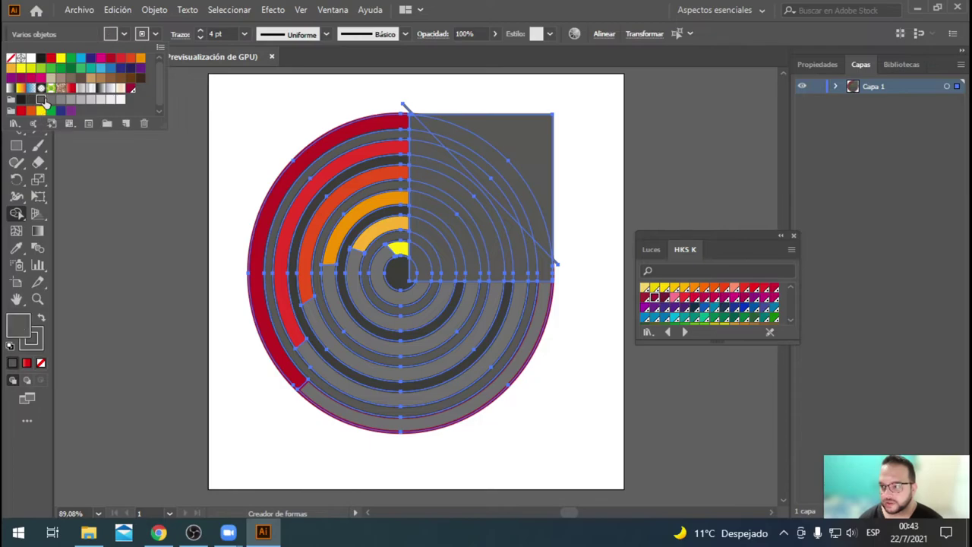
click(520, 143)
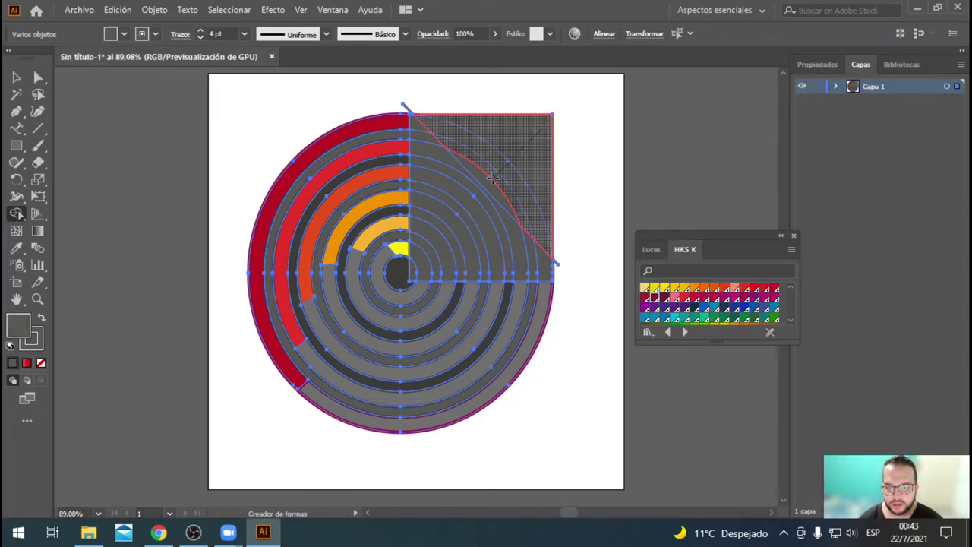
- Merge the triangle, wedge and ring pieces inside the square into one shape
drag(490, 180, 491, 235)
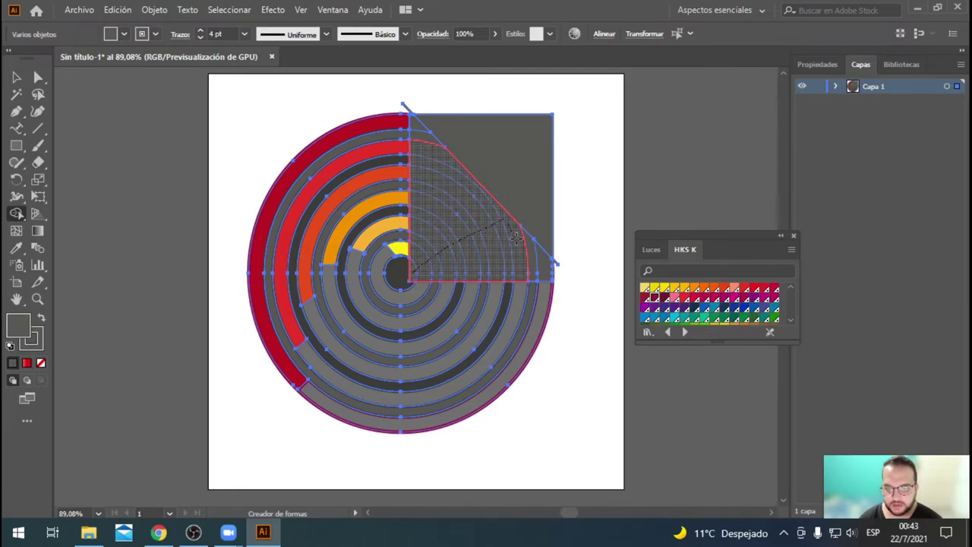
drag(516, 240, 532, 249)
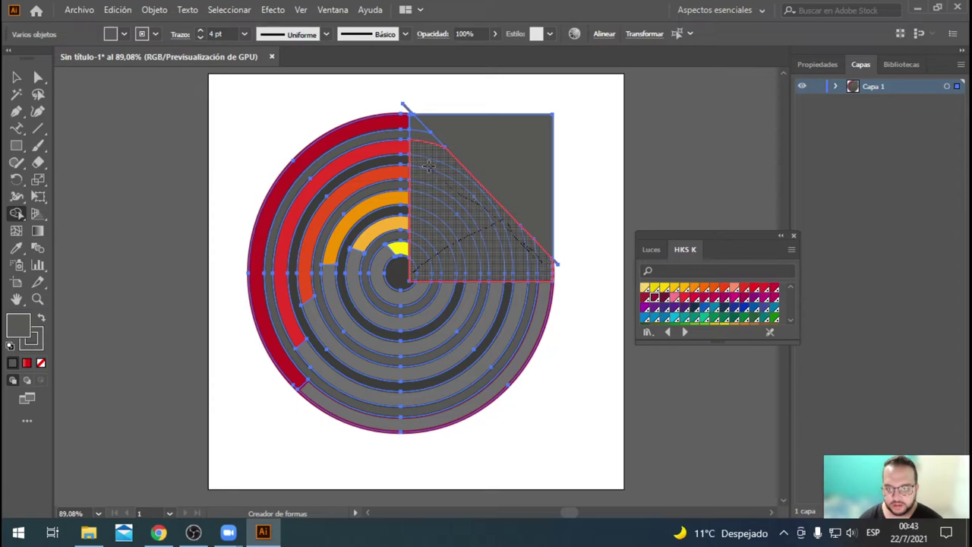
drag(415, 125, 417, 128)
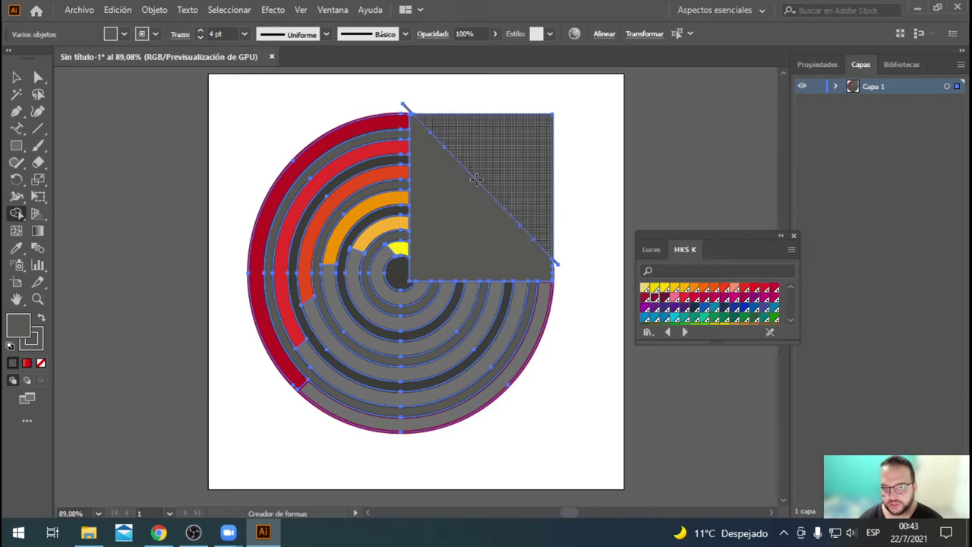
drag(477, 179, 465, 191)
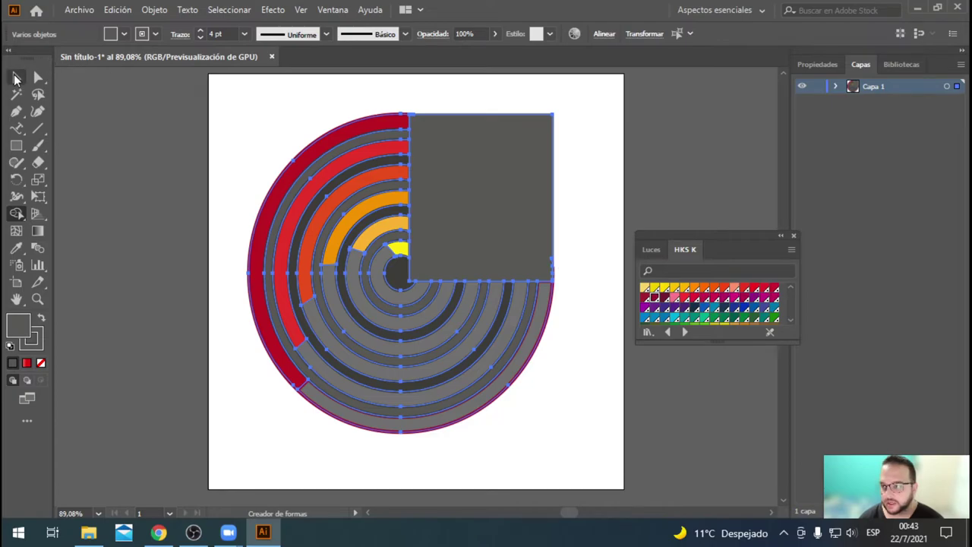
- Give the dark gray square a dark red outline
key(v)
click(527, 173)
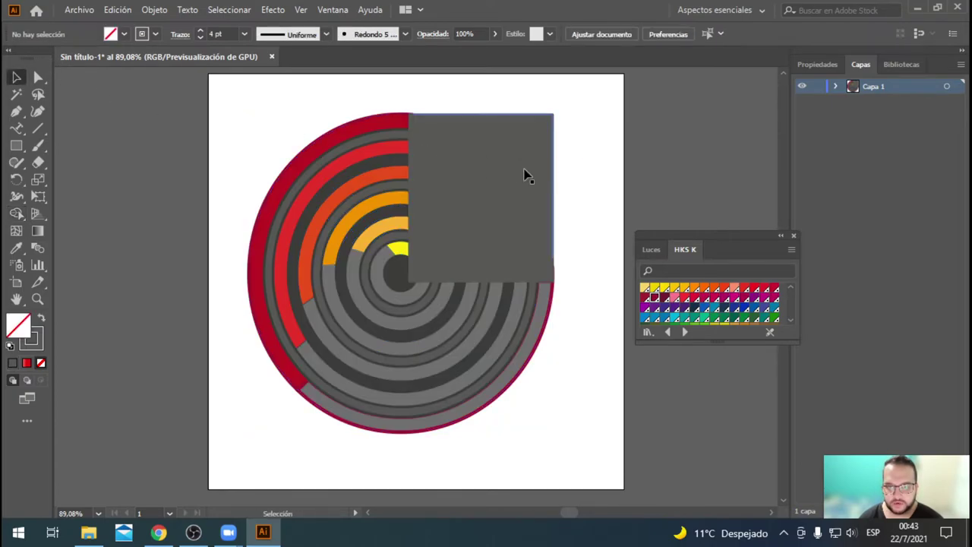
click(138, 97)
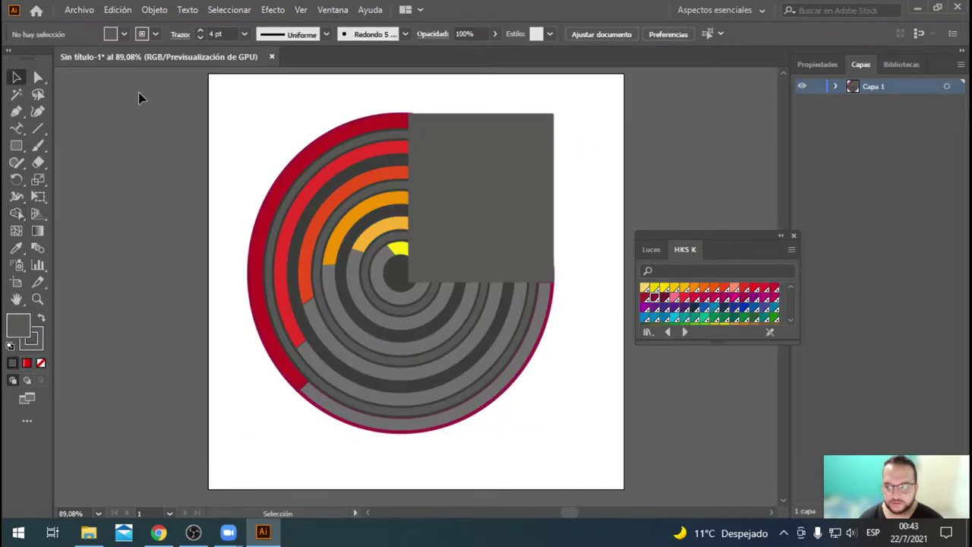
click(40, 78)
click(518, 160)
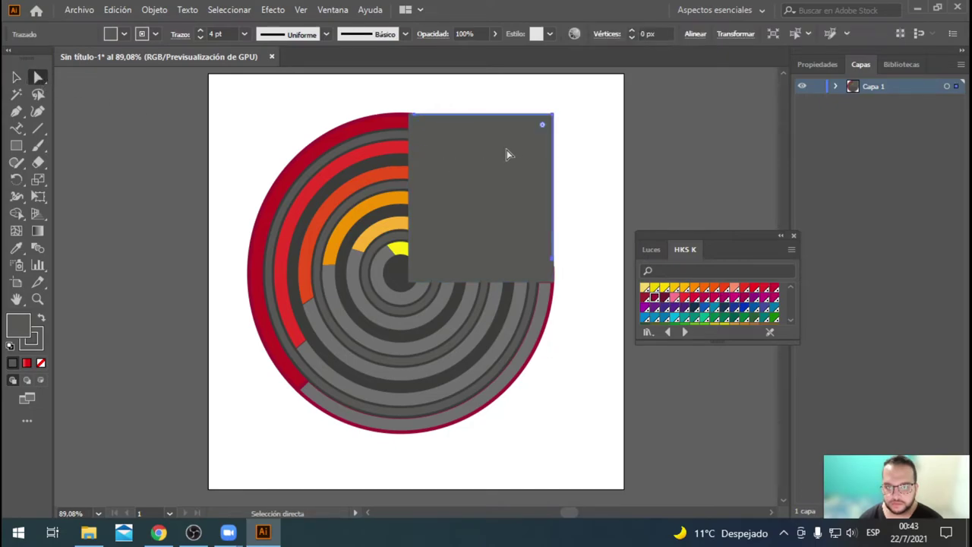
click(155, 34)
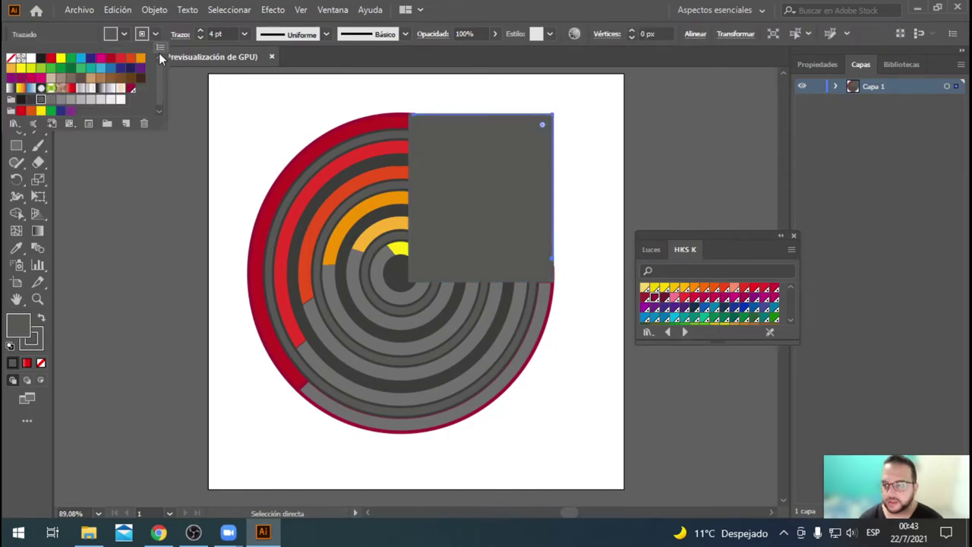
click(131, 89)
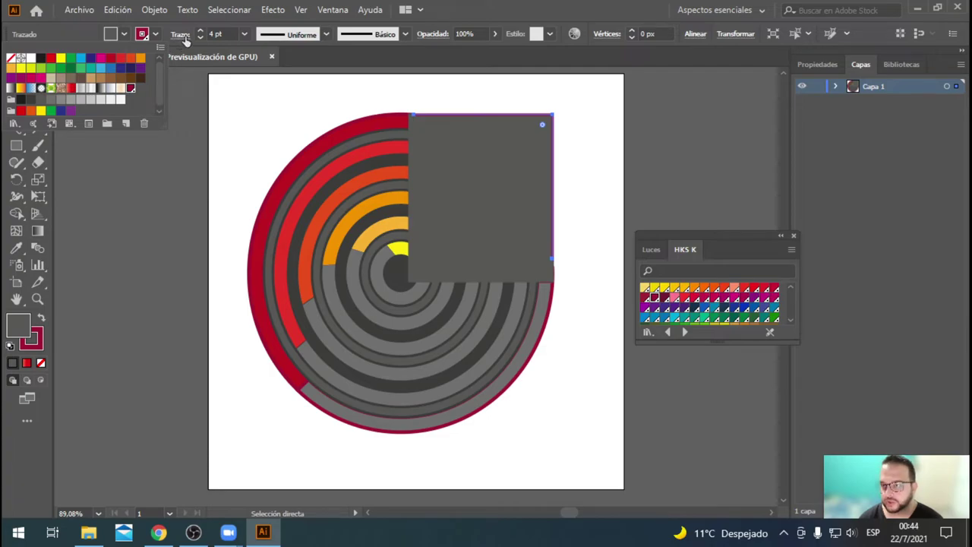
click(172, 167)
- Drag the square's corner anchors outward to sit flush over the arcs
click(167, 231)
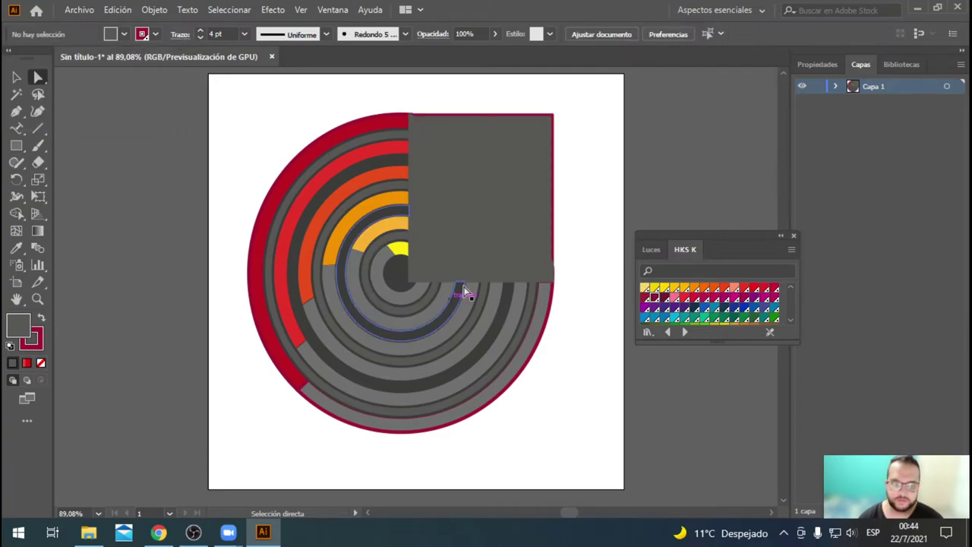
drag(555, 269, 555, 262)
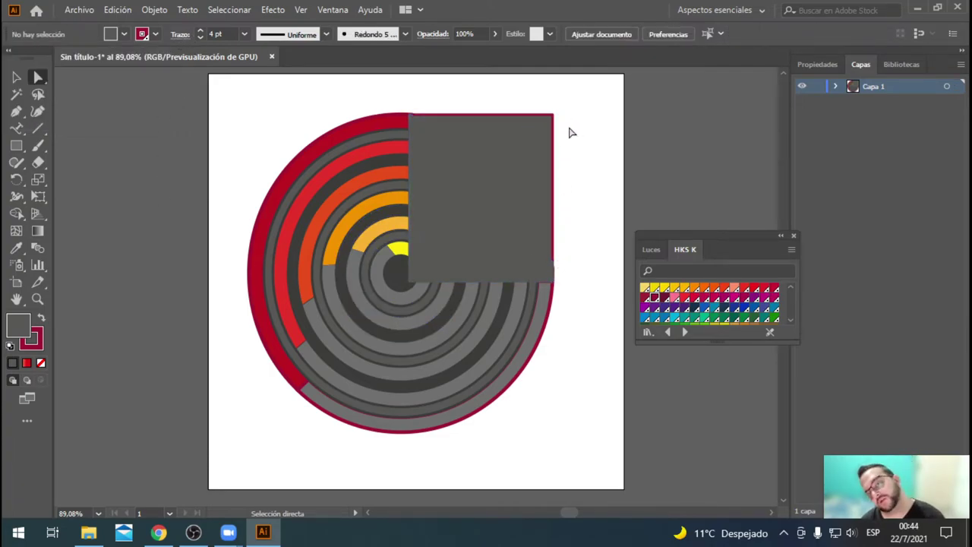
click(456, 154)
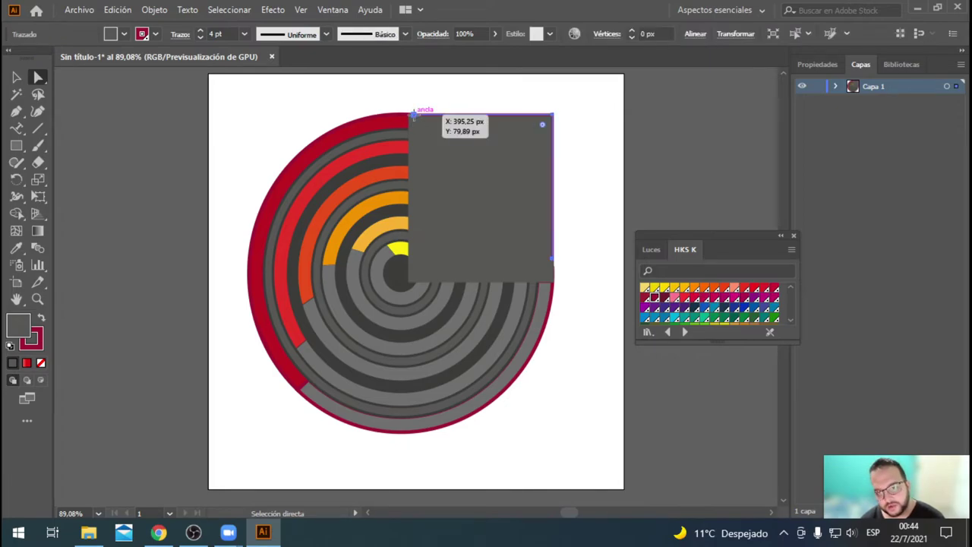
drag(416, 115, 411, 114)
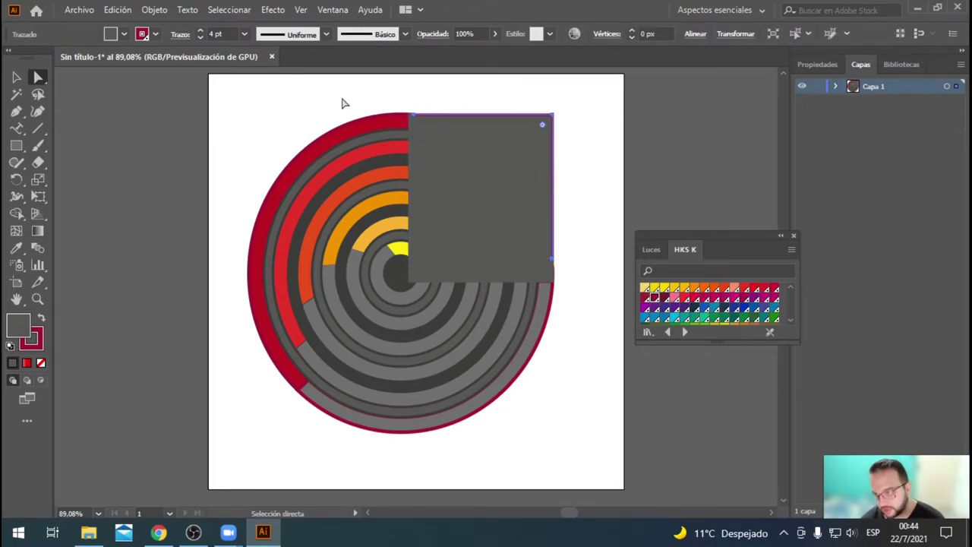
click(553, 116)
drag(553, 257, 555, 270)
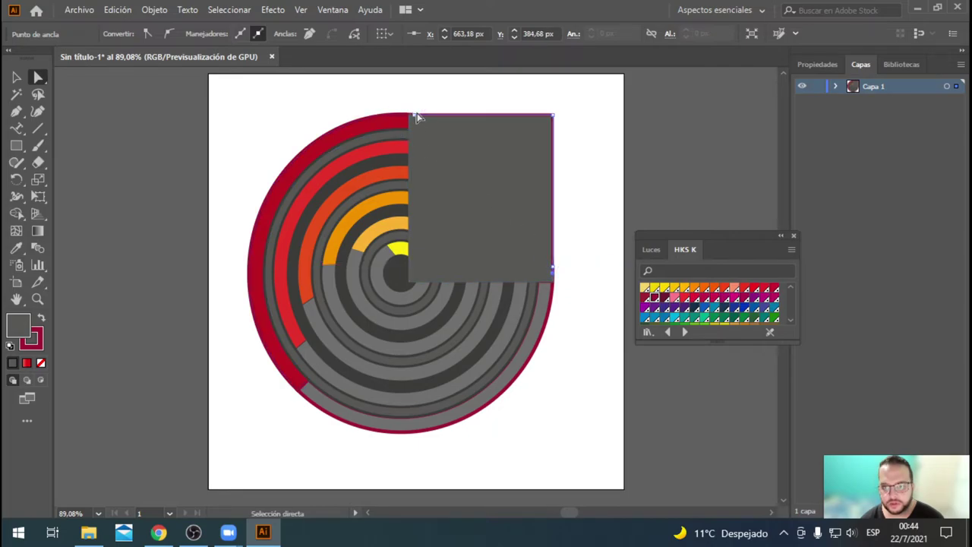
drag(414, 118, 409, 115)
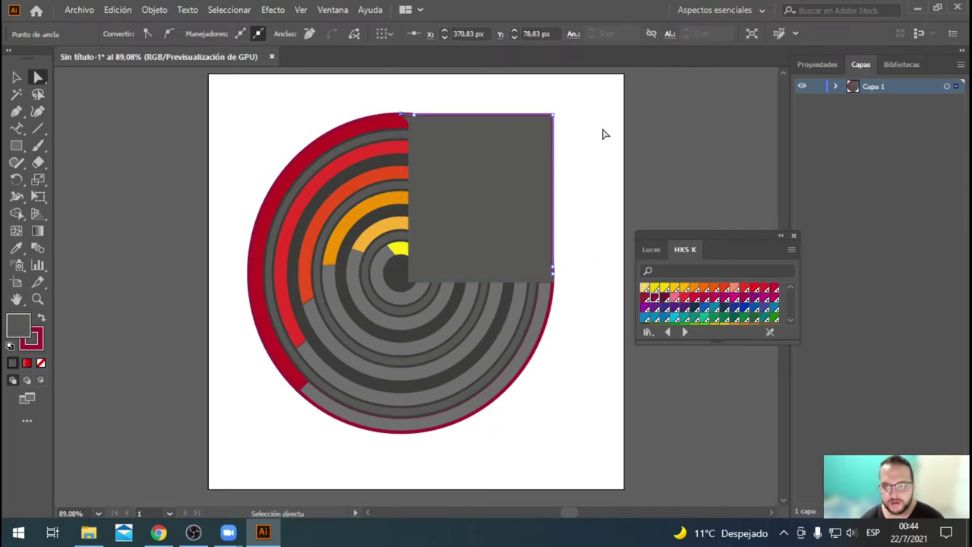
click(603, 134)
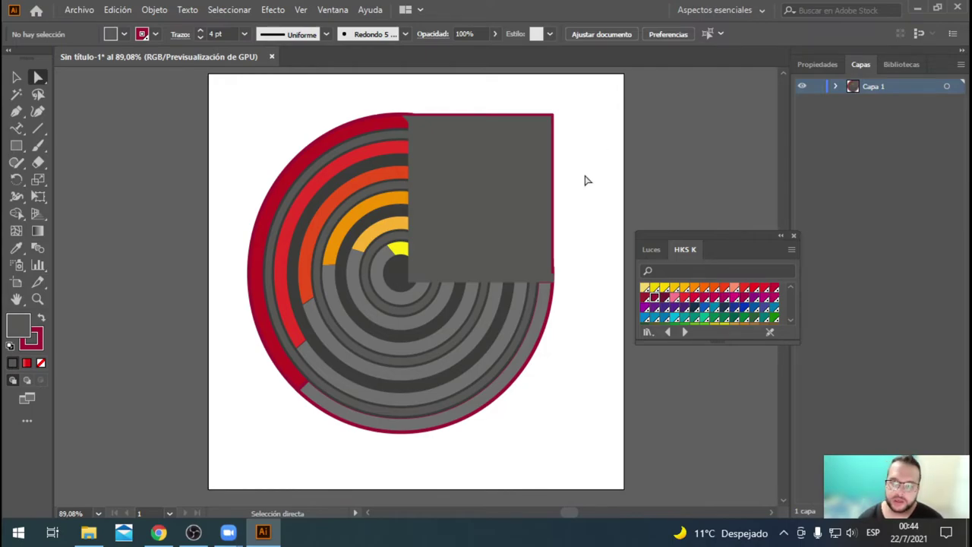
- Scale the square slightly larger and upward with its bounding box
click(449, 123)
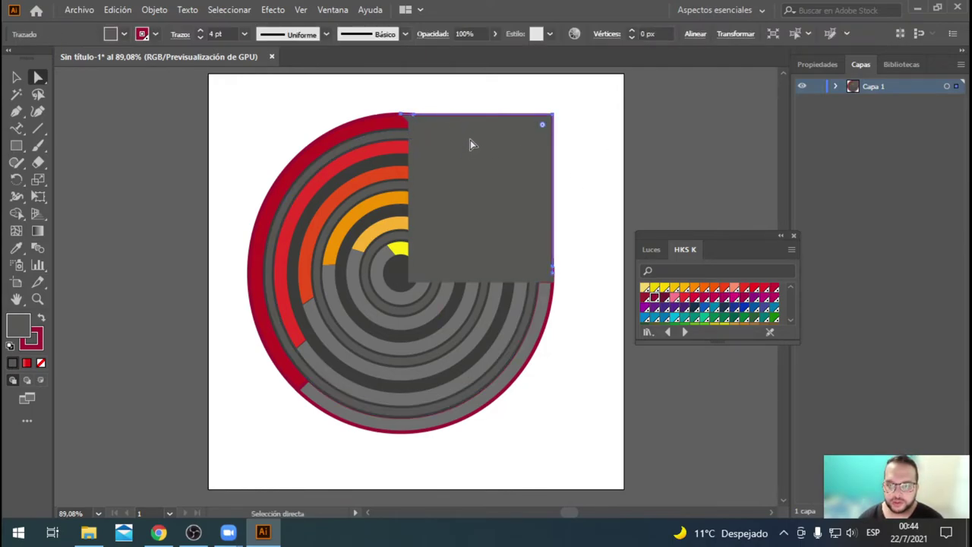
click(590, 219)
click(487, 114)
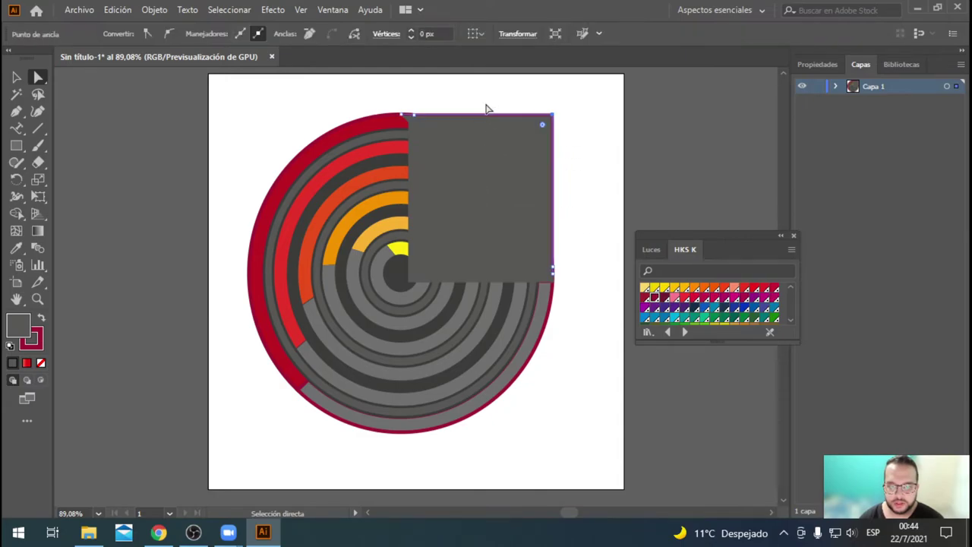
click(16, 76)
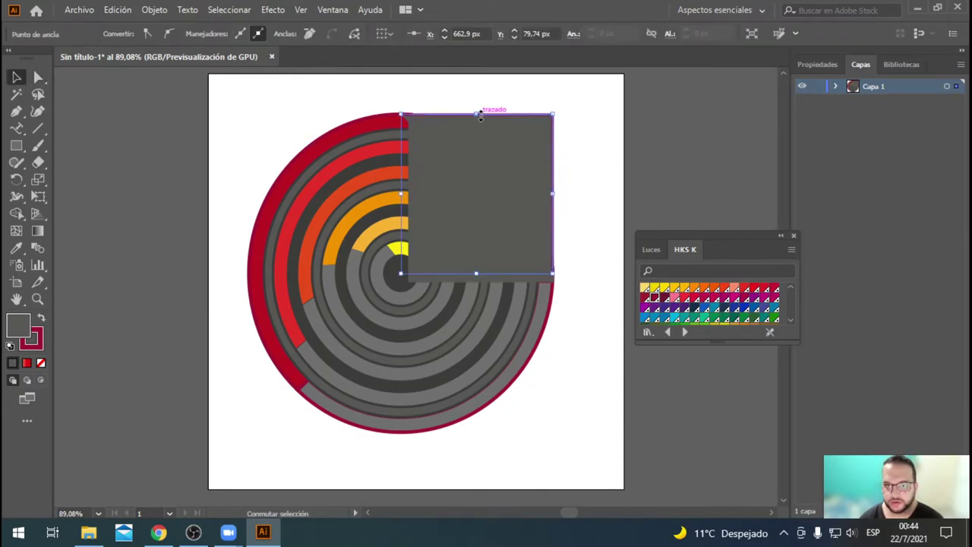
drag(478, 114, 477, 111)
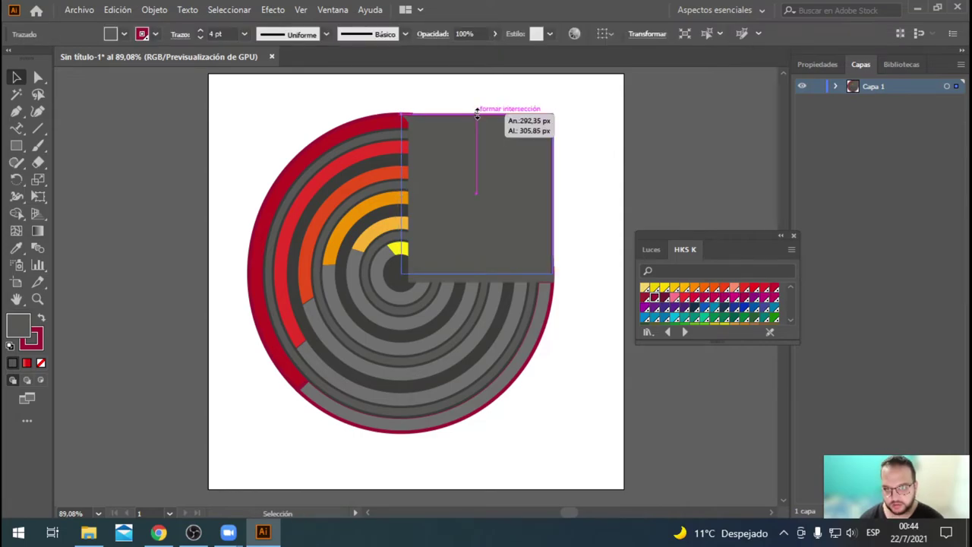
click(586, 128)
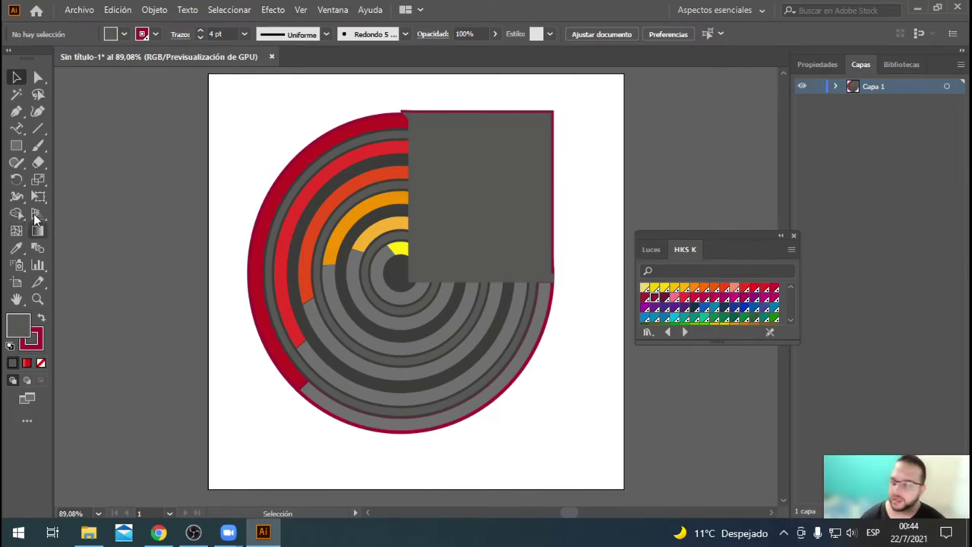
- Place a text label reading 'Aobe Photohsop' at the artboard's top-left corner
click(18, 131)
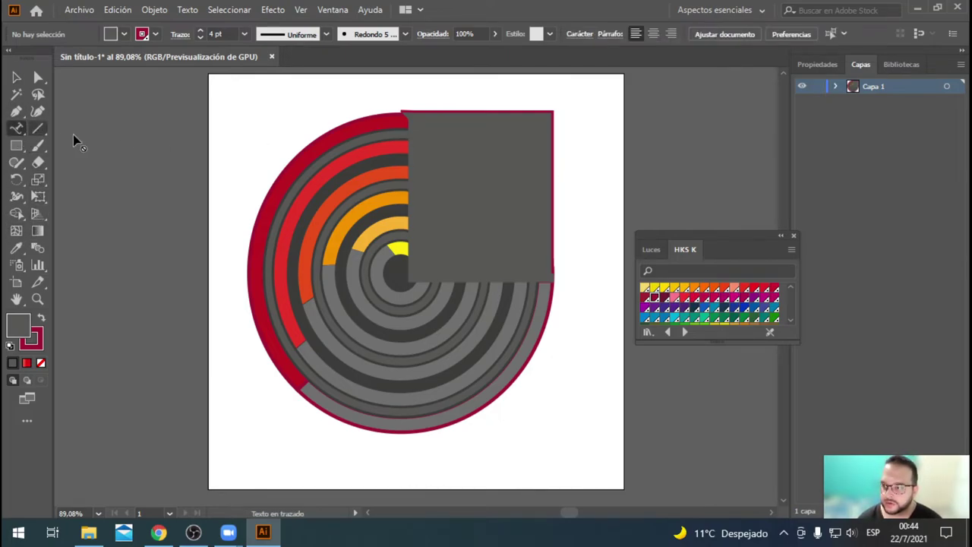
drag(19, 131, 69, 128)
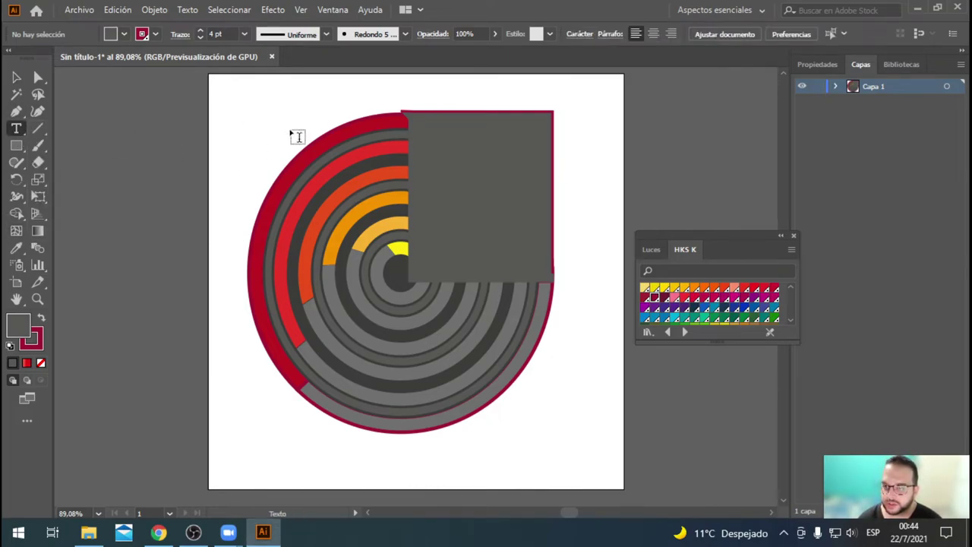
click(228, 112)
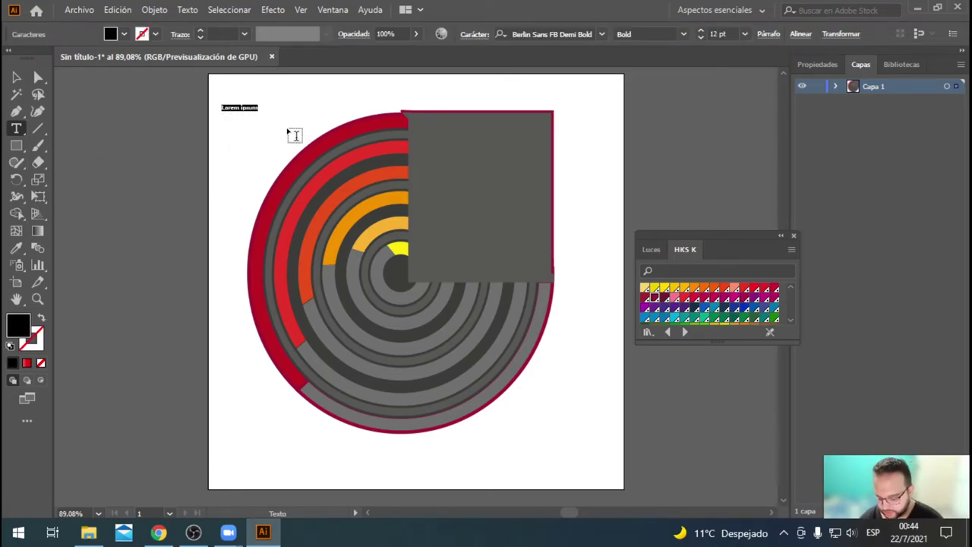
text(a)
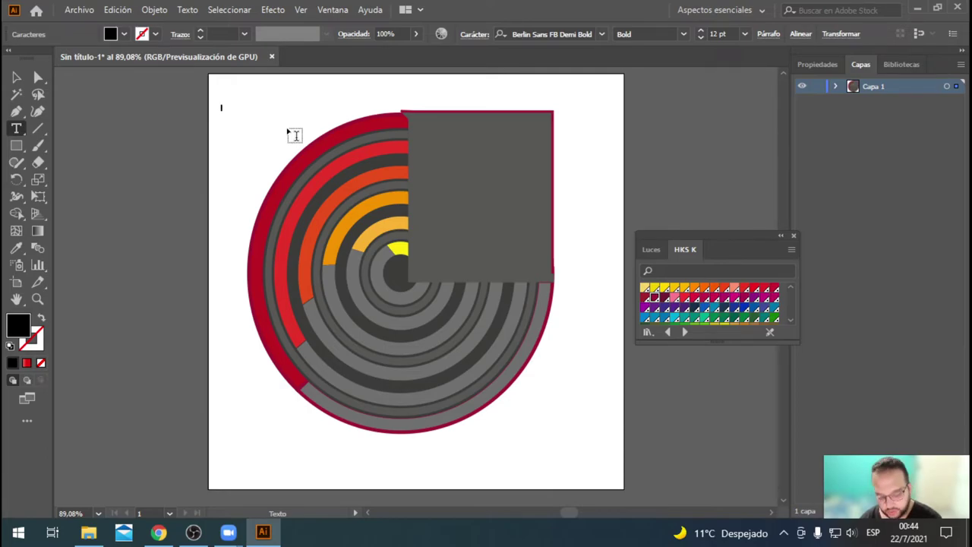
text(a)
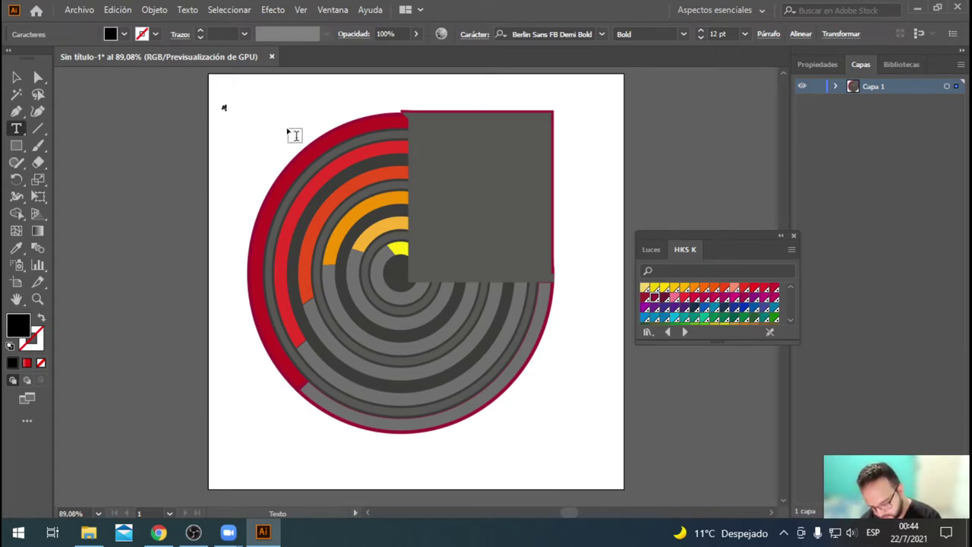
text(ol)
text( Photohop)
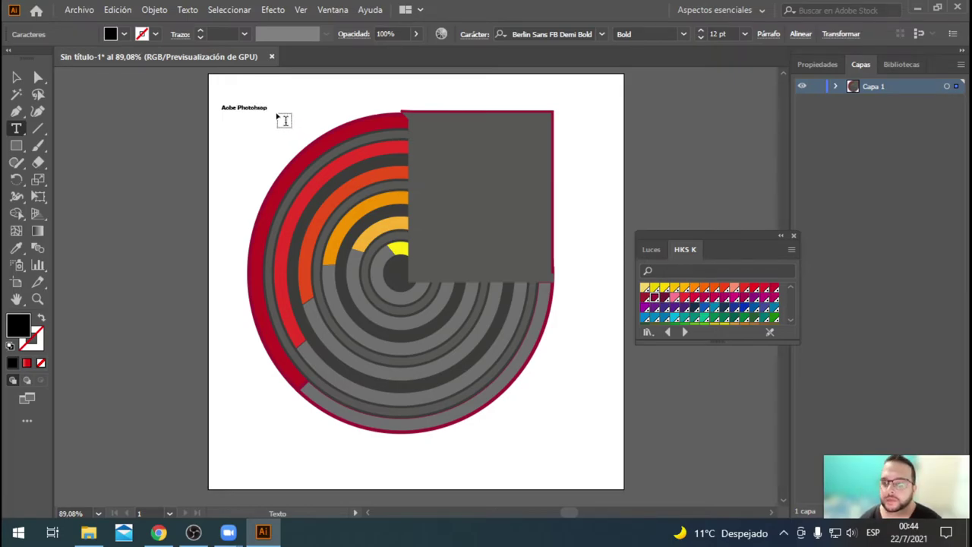
key(Escape)
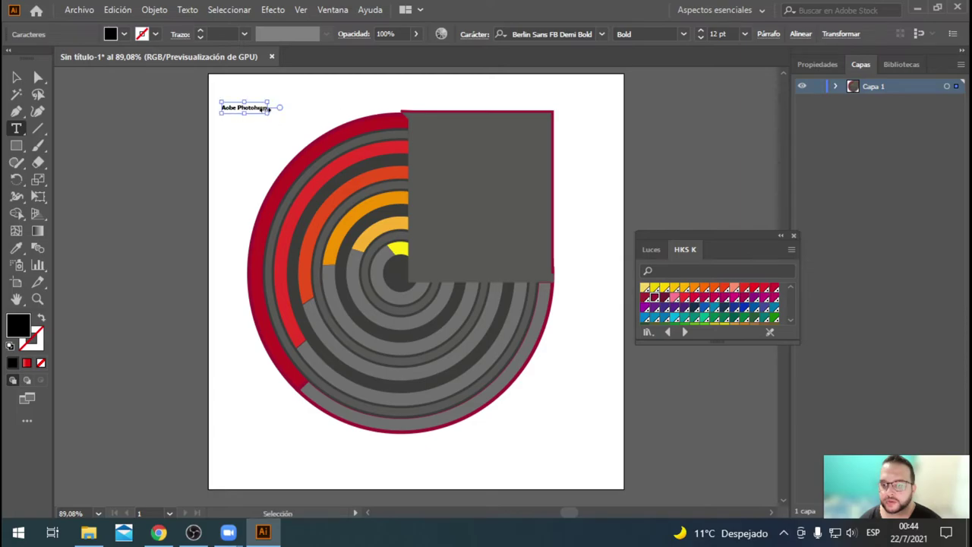
drag(267, 110, 336, 113)
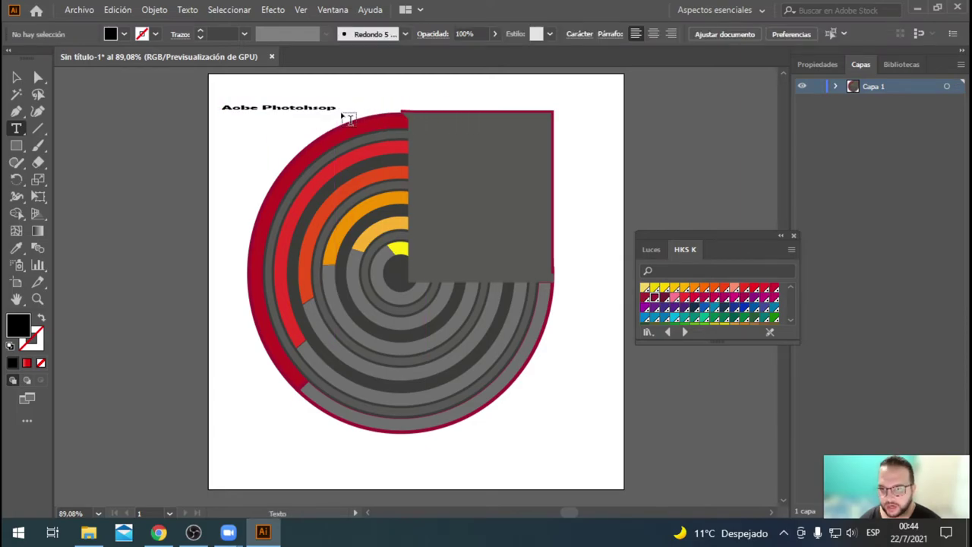
key(ctrl+z)
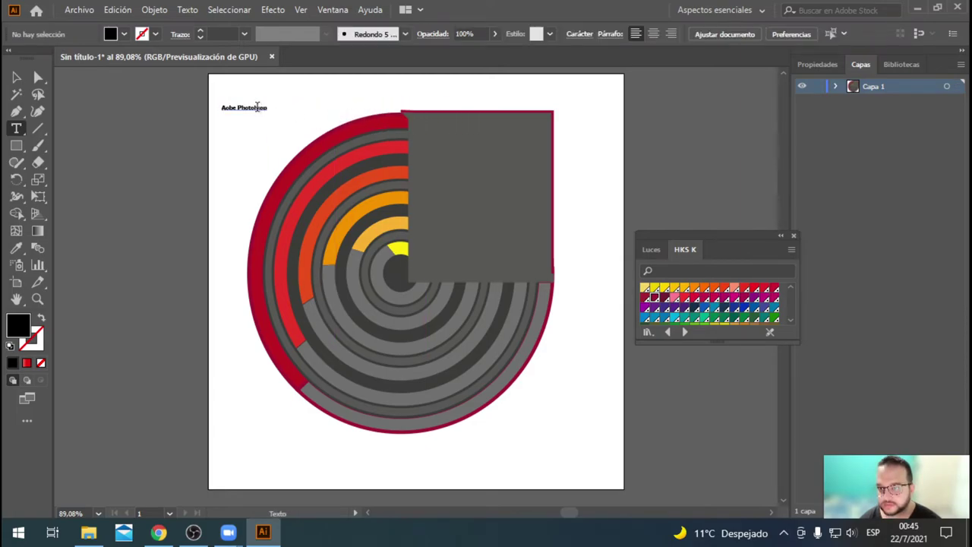
- Set the label's font size to 21 pt
triple_click(258, 107)
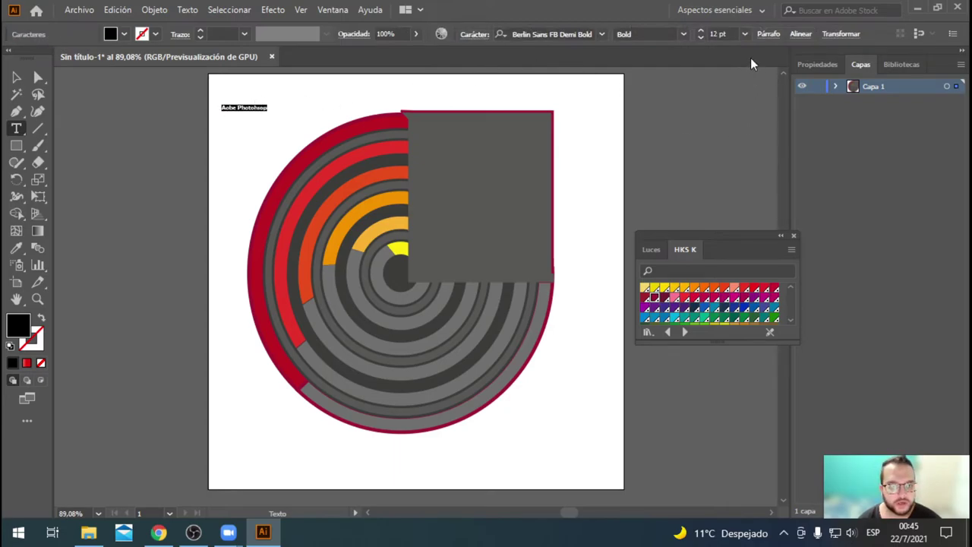
click(745, 34)
click(768, 216)
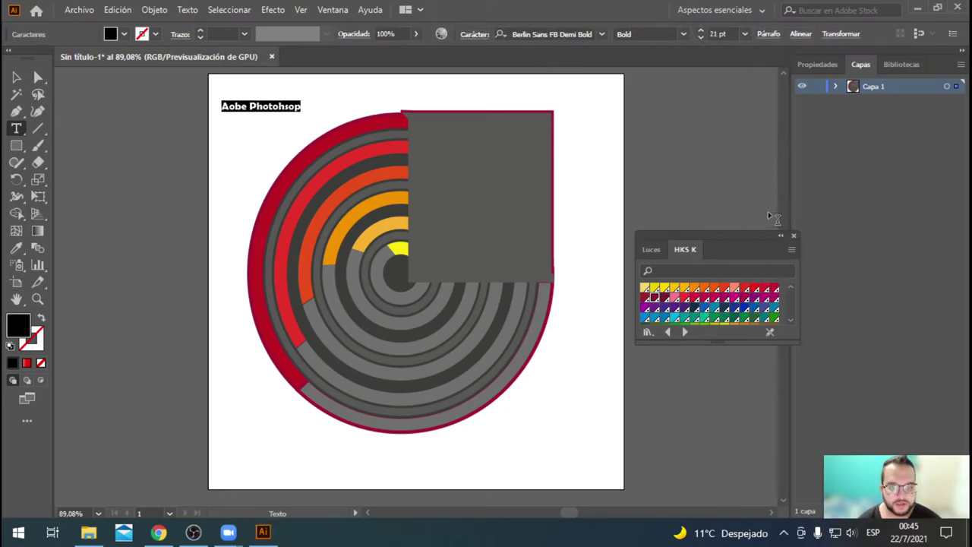
key(Escape)
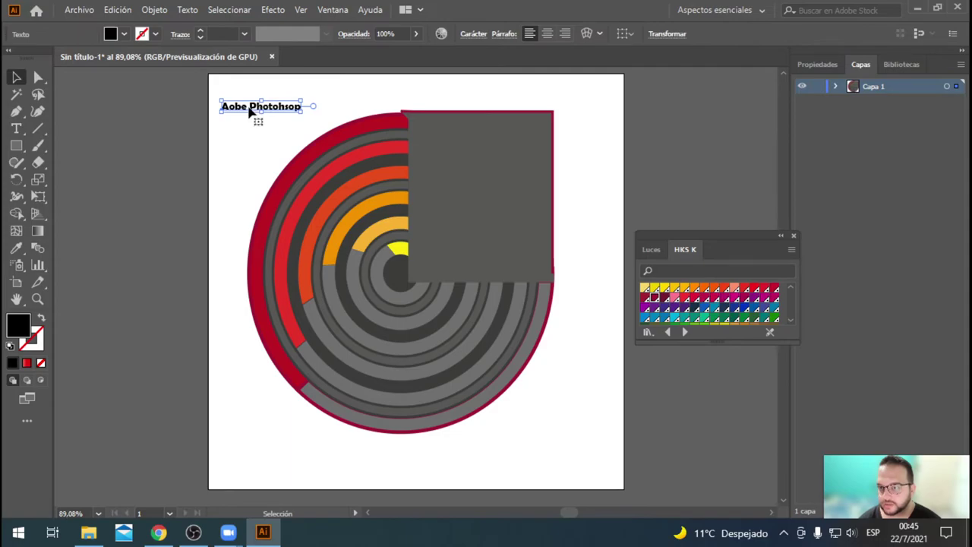
- Move the label onto the top of the gray square and fill it white
drag(249, 111, 441, 122)
click(124, 34)
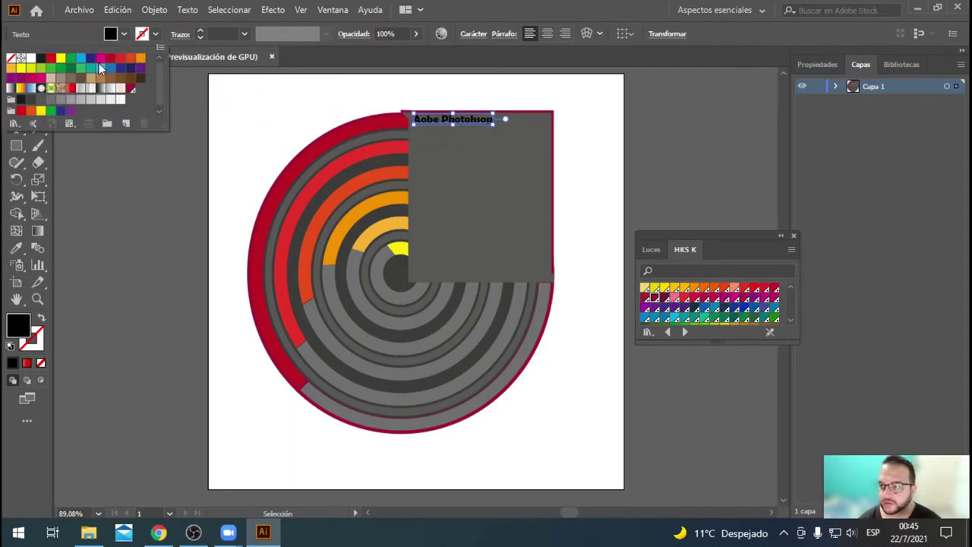
click(117, 100)
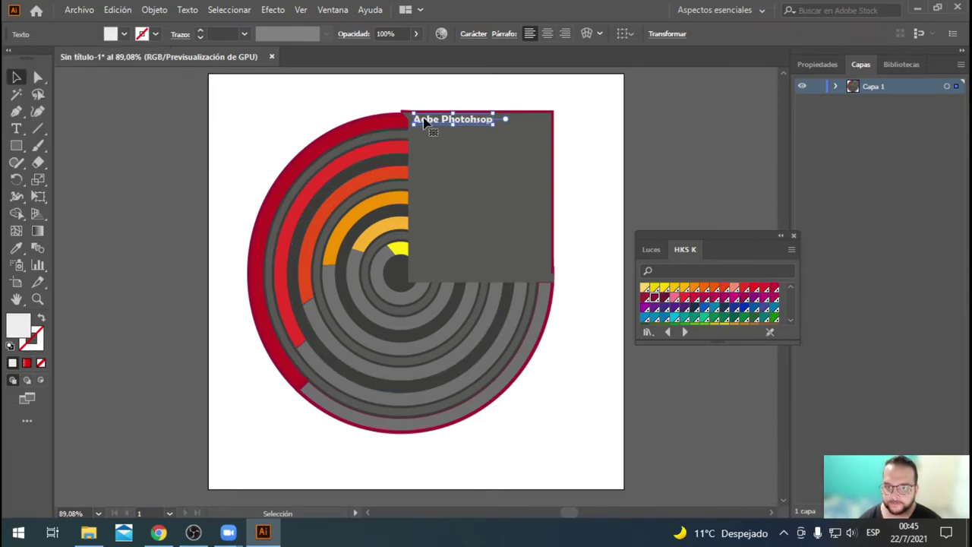
- Correct the label to read 'Adbe Photohsop' and place a copy just below it
double_click(426, 120)
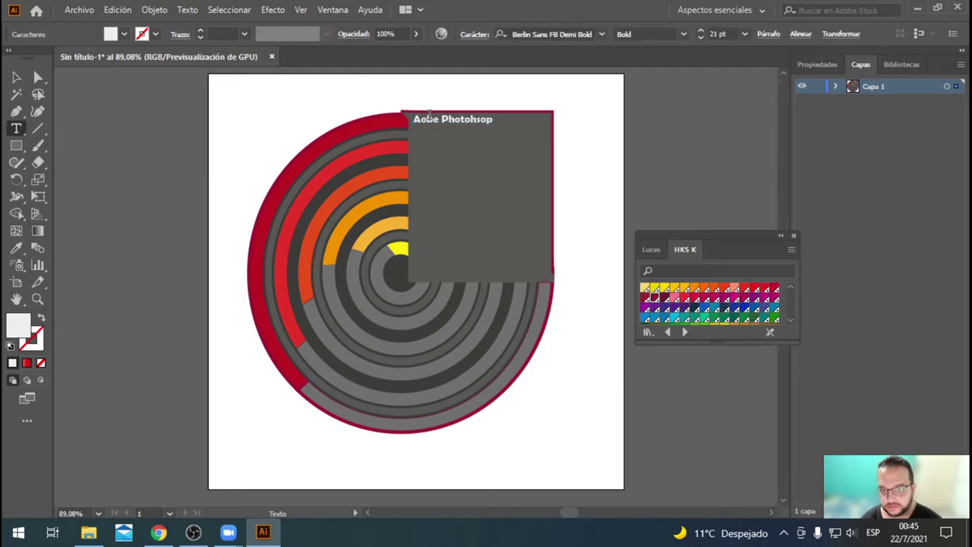
text(d)
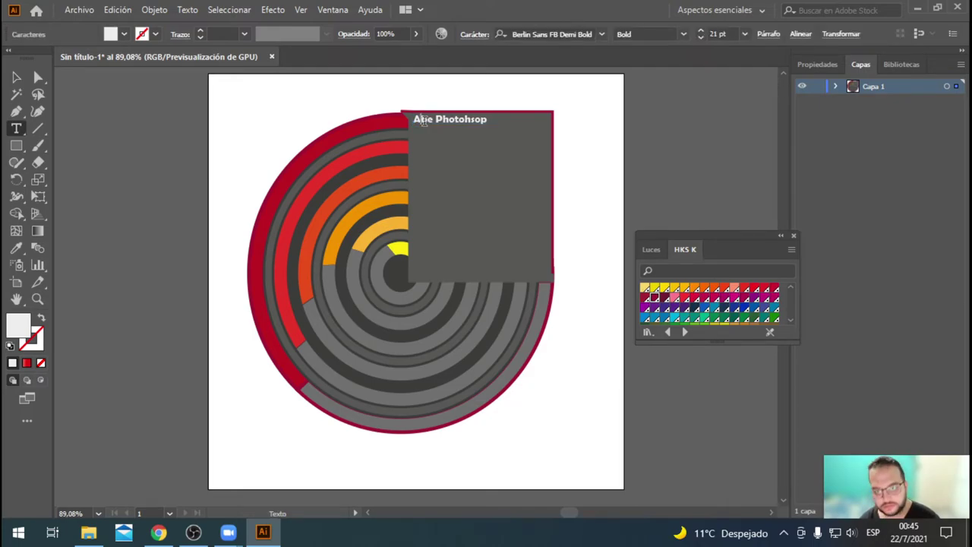
click(17, 77)
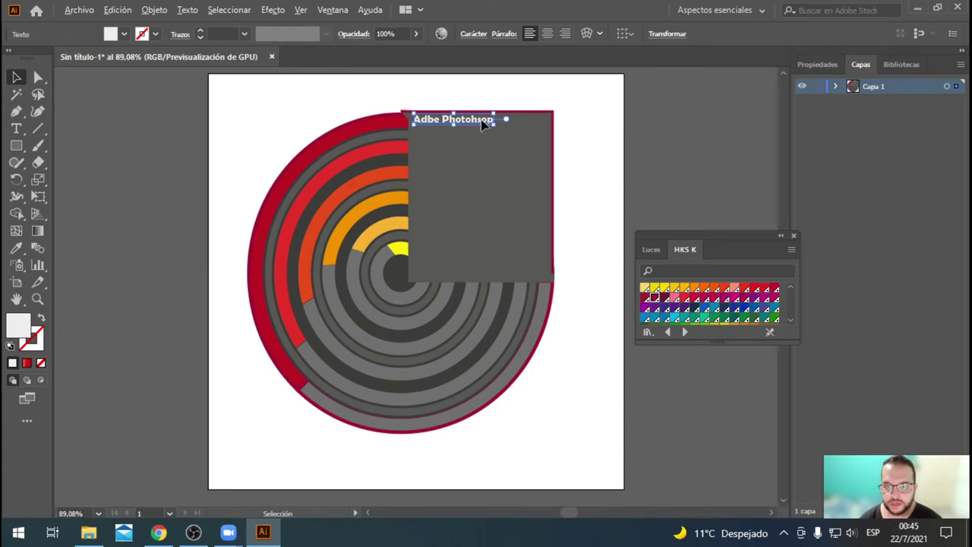
drag(482, 123, 472, 248)
- Deselect the finished stack of six labels and turn on the canvas rulers
click(644, 165)
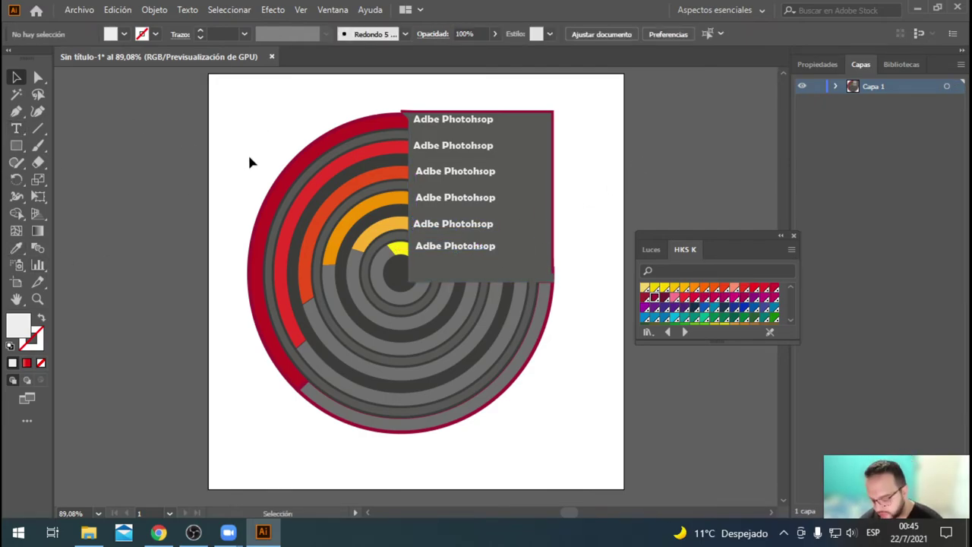
key(ctrl+r)
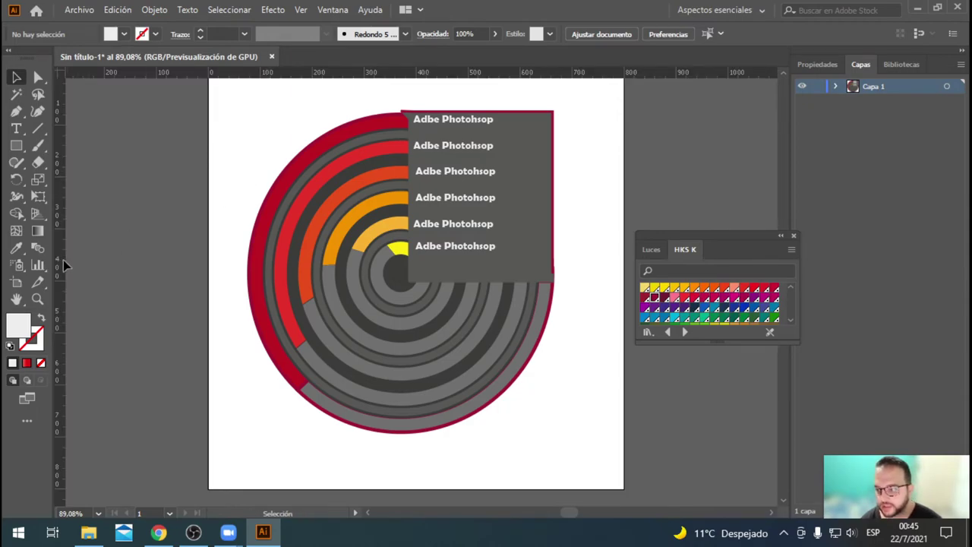
- Add a vertical guide and snap the Adbe Photohsop labels' left edges to it
drag(64, 261, 408, 279)
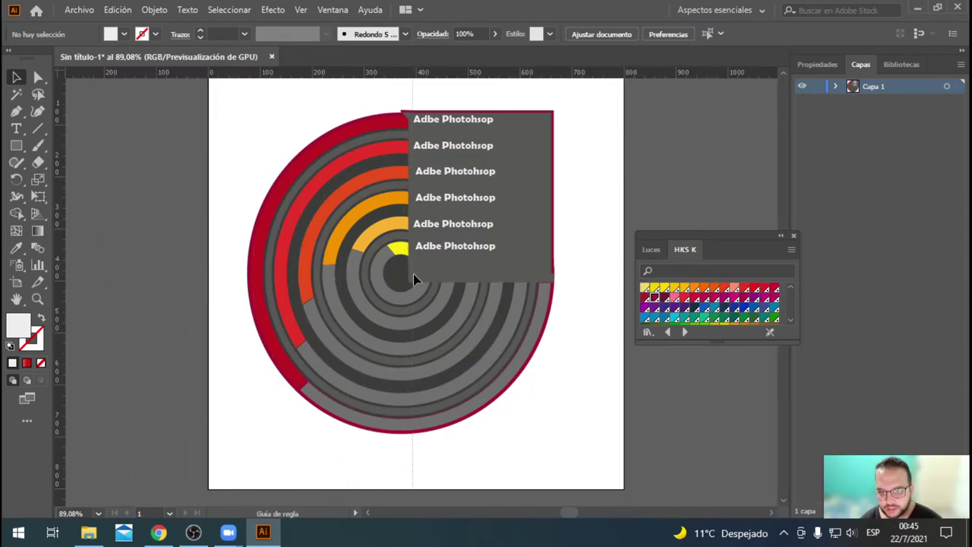
click(419, 252)
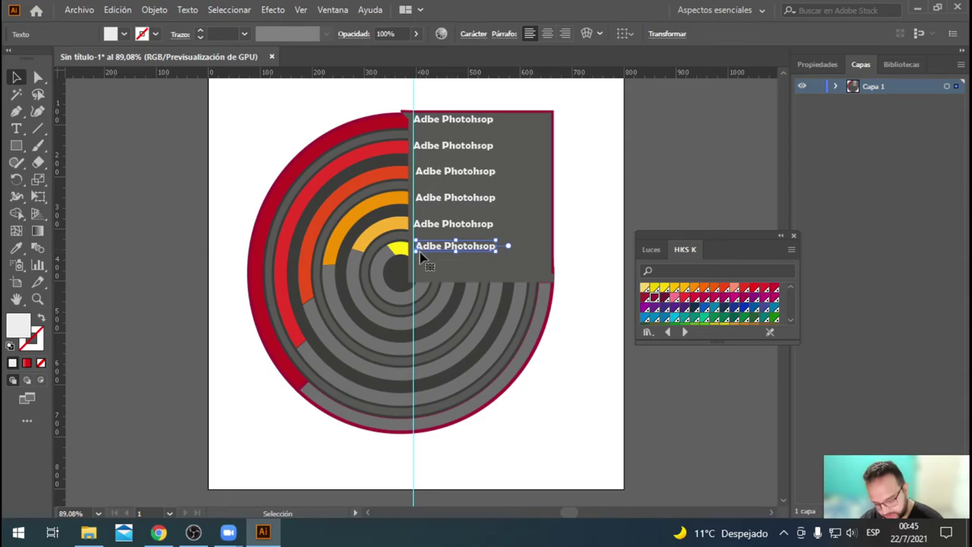
drag(422, 255, 421, 256)
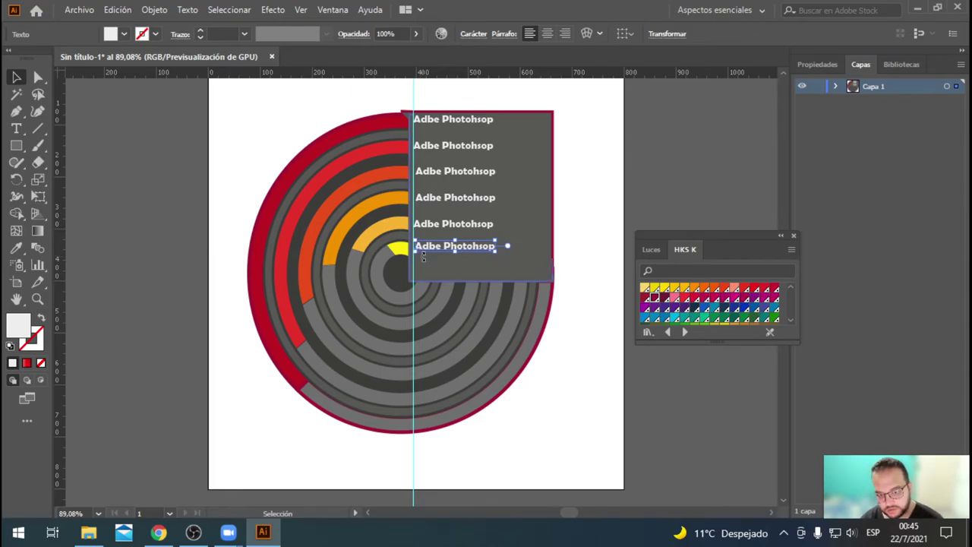
click(428, 199)
click(426, 174)
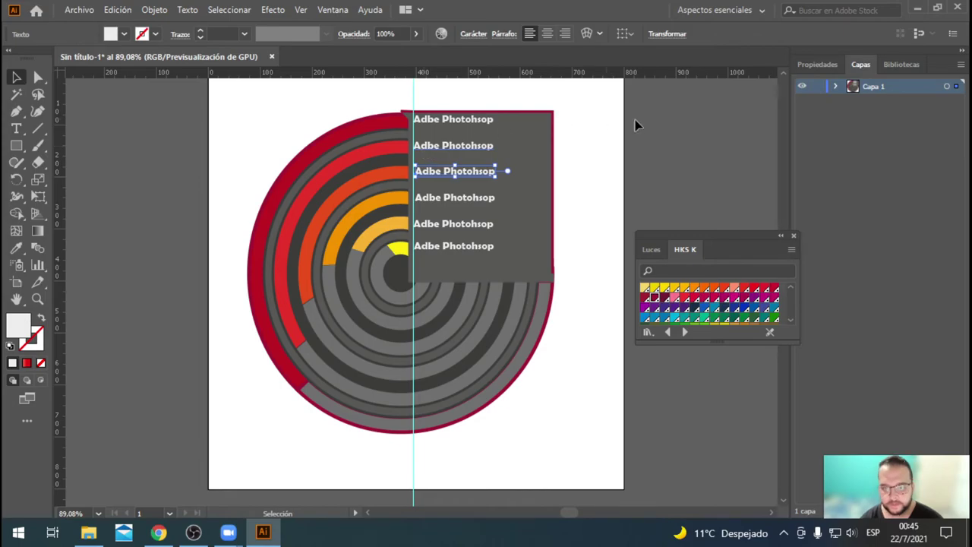
drag(416, 99, 93, 104)
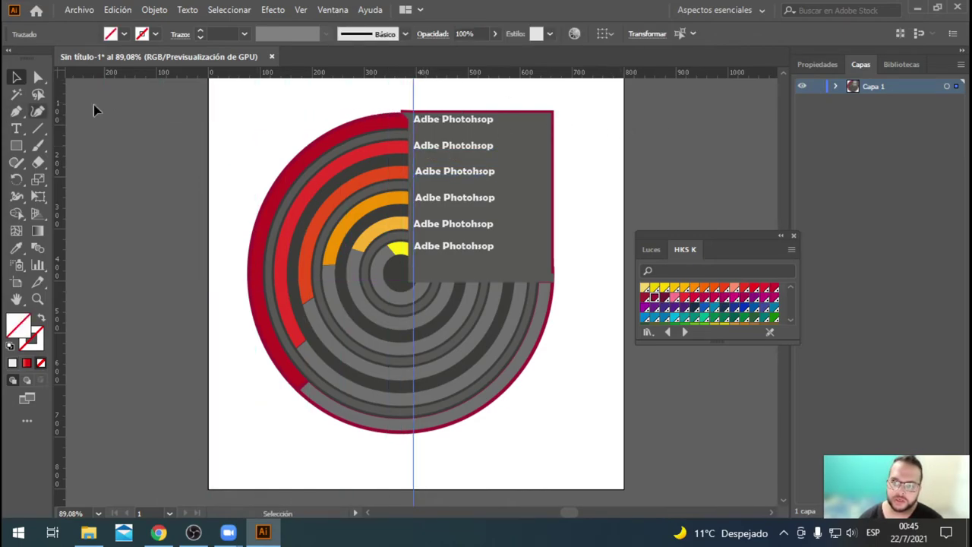
- Reduce the dark gray square's red border weight to 3 pt
click(553, 127)
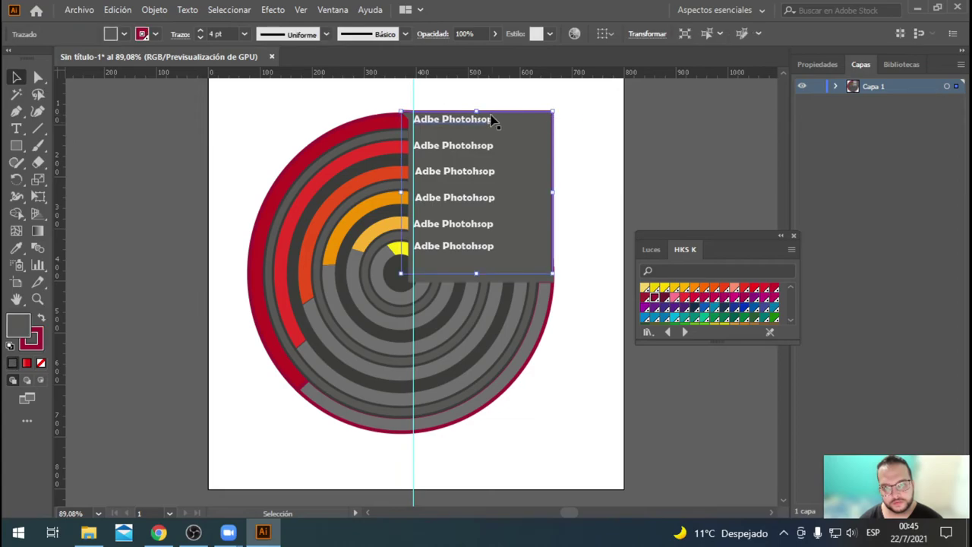
click(200, 38)
click(604, 132)
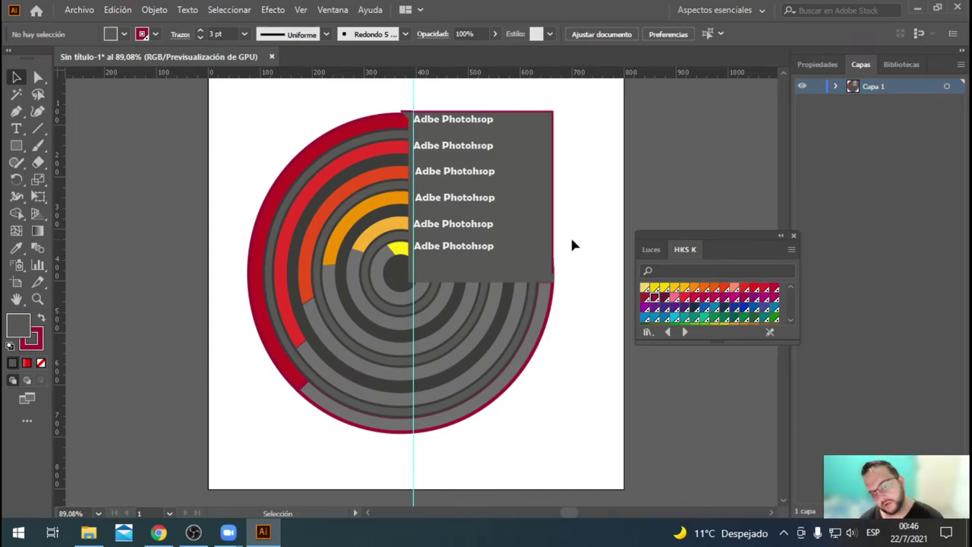
- Move the guide to the far left and nudge the top label down slightly
drag(414, 282, 418, 282)
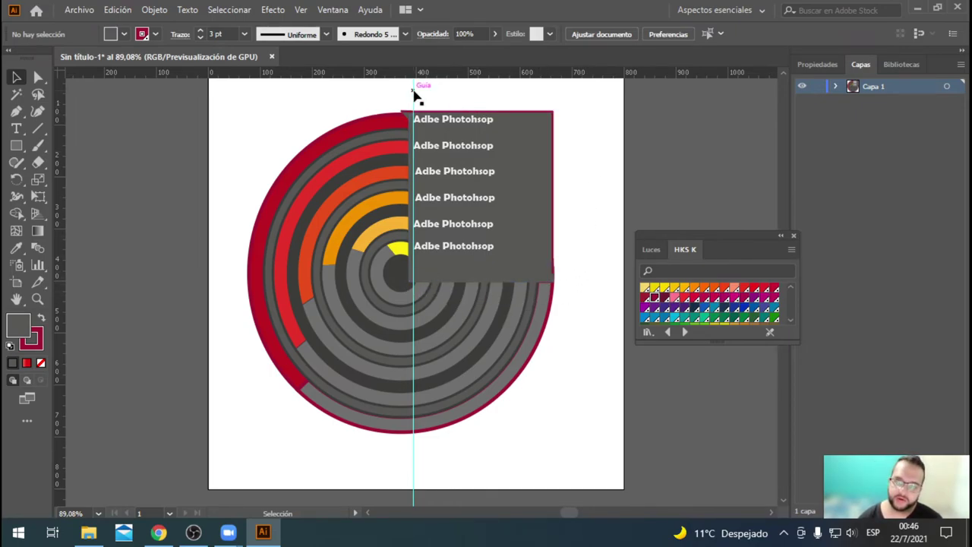
drag(413, 95, 85, 98)
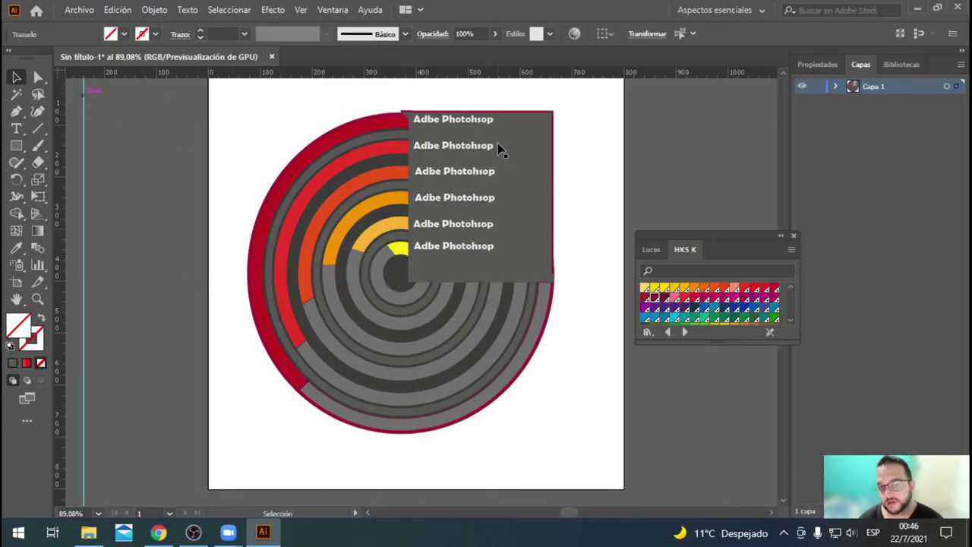
click(454, 121)
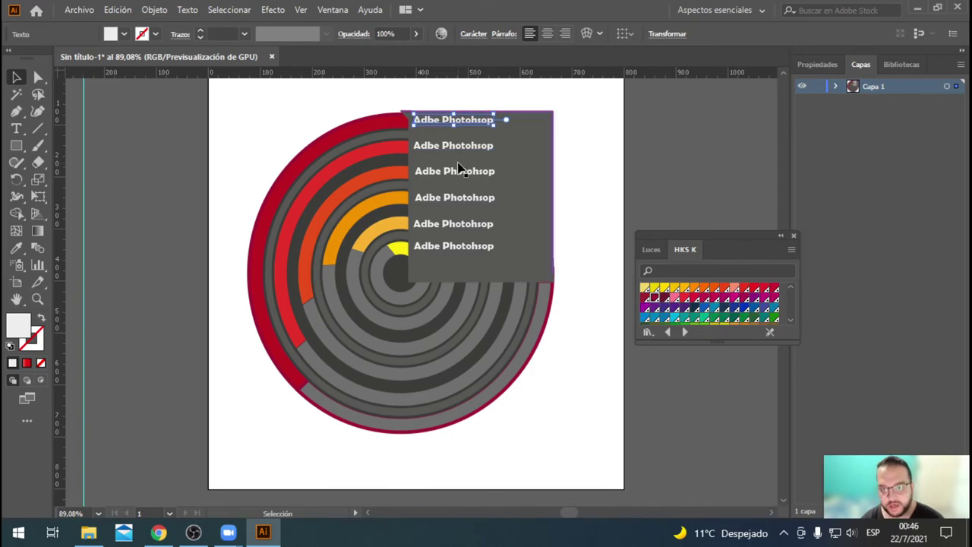
key(Down)
key(Down)
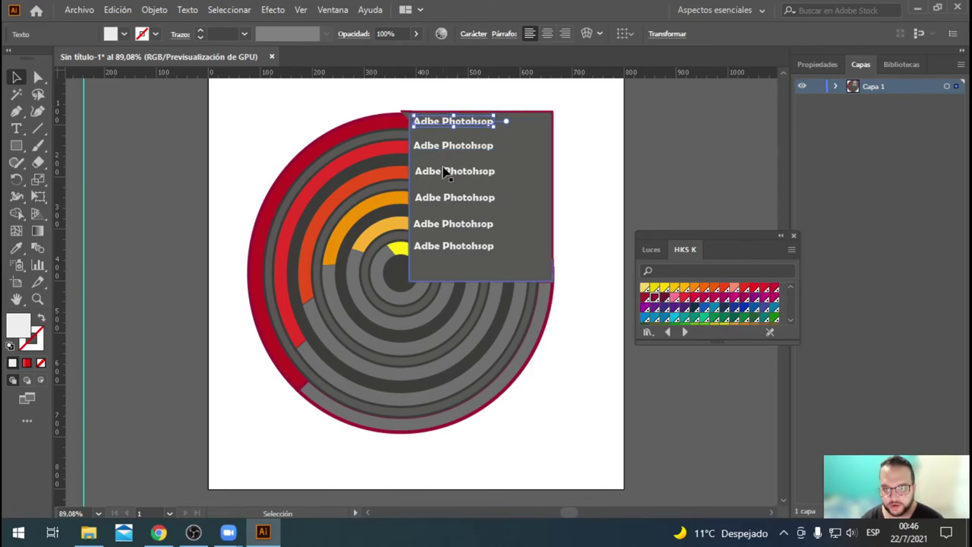
click(584, 166)
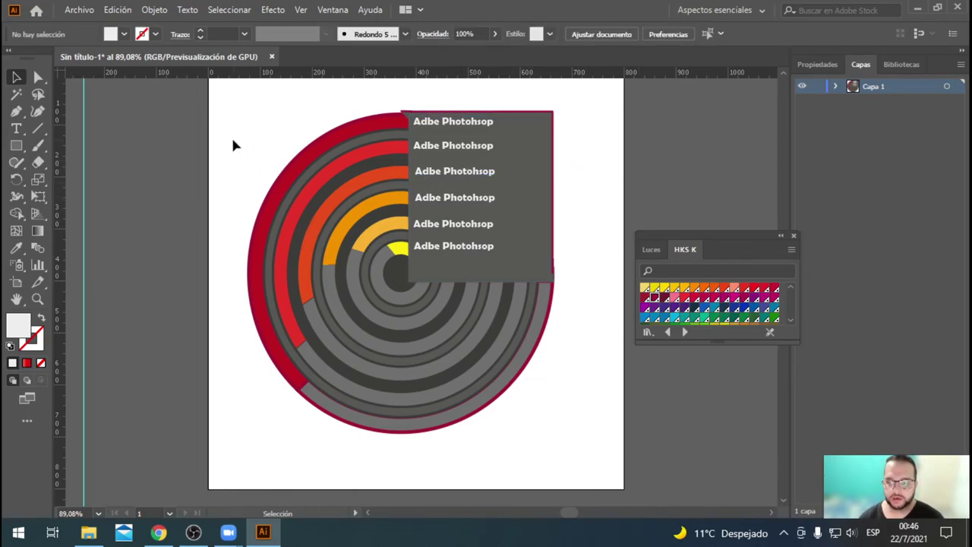
- Group the arcs, gray square and six labels (Objeto > Agrupar), then open Efecto > 3D
drag(232, 102, 573, 436)
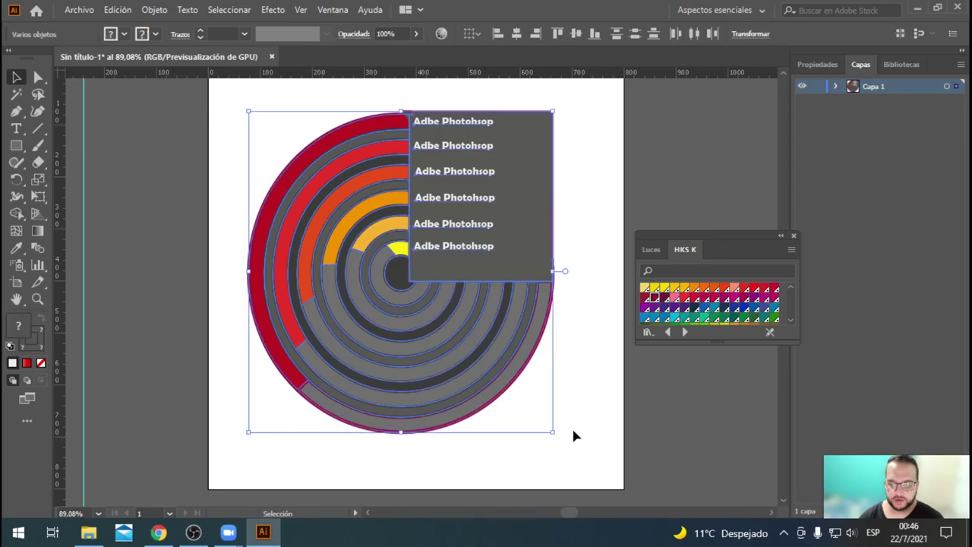
click(154, 10)
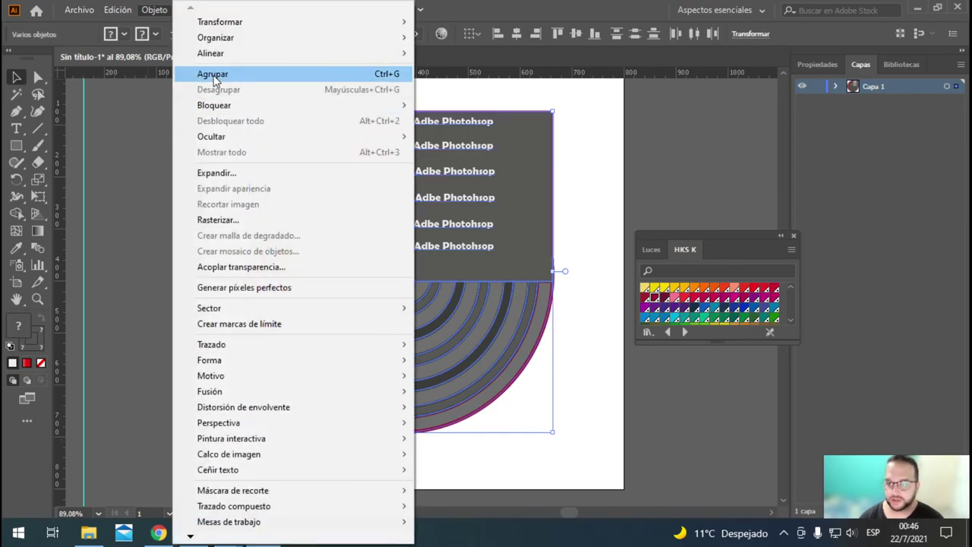
click(220, 74)
drag(260, 100, 590, 464)
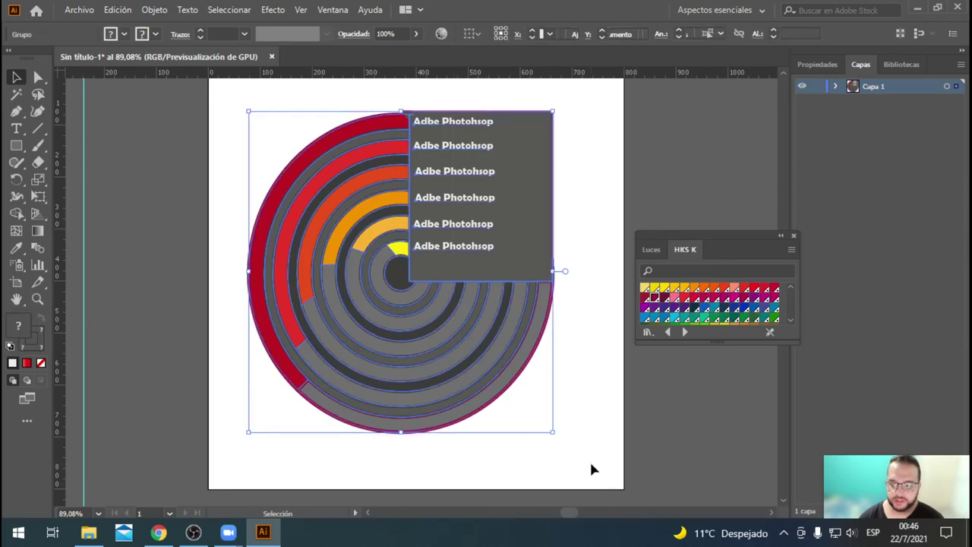
click(283, 14)
mouse_move(284, 91)
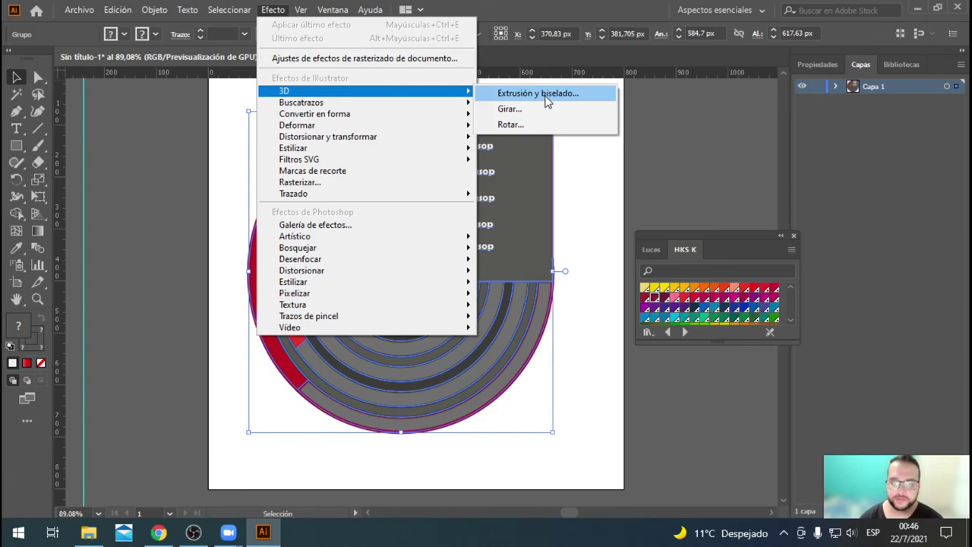
- Apply Extrusión y biselado with 50 pt depth, rotated to -6°, -23° and 6°
click(538, 94)
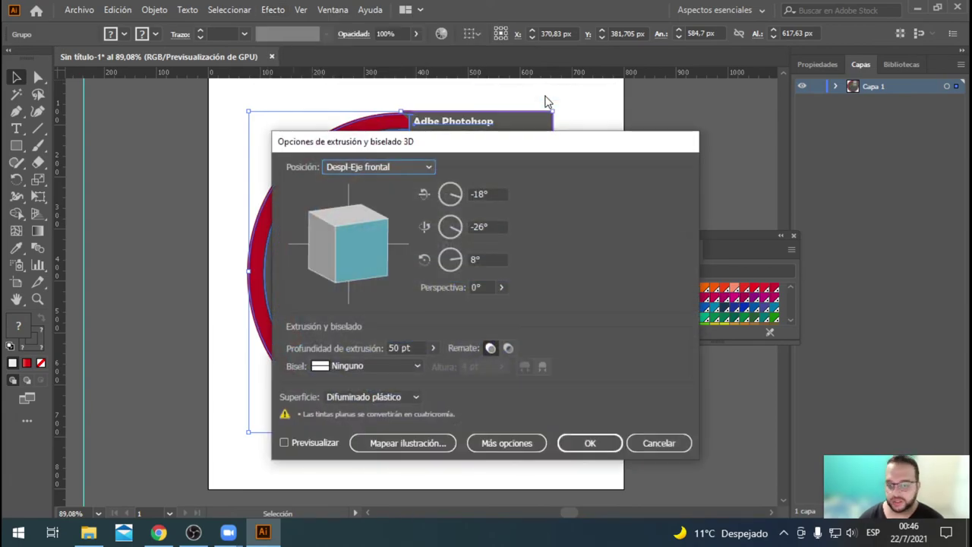
drag(490, 144, 682, 113)
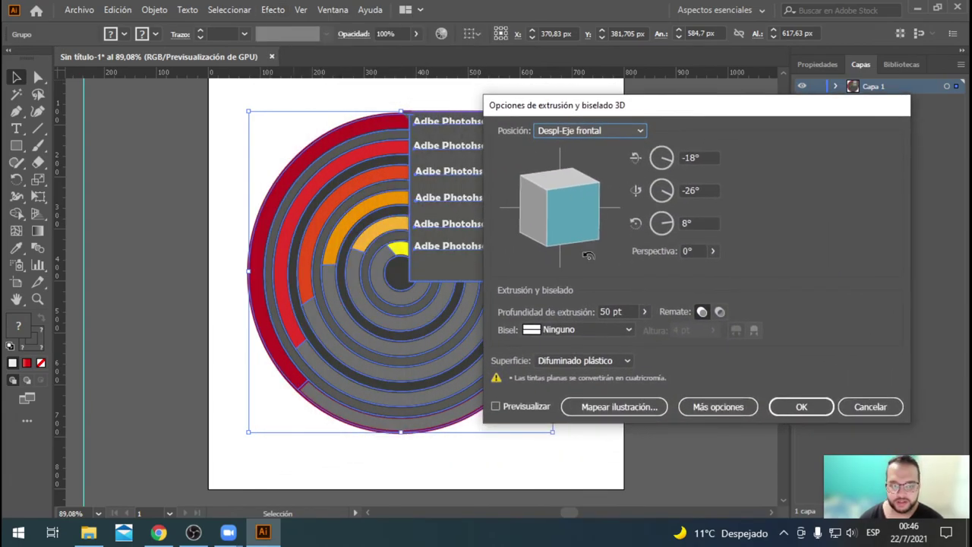
click(496, 407)
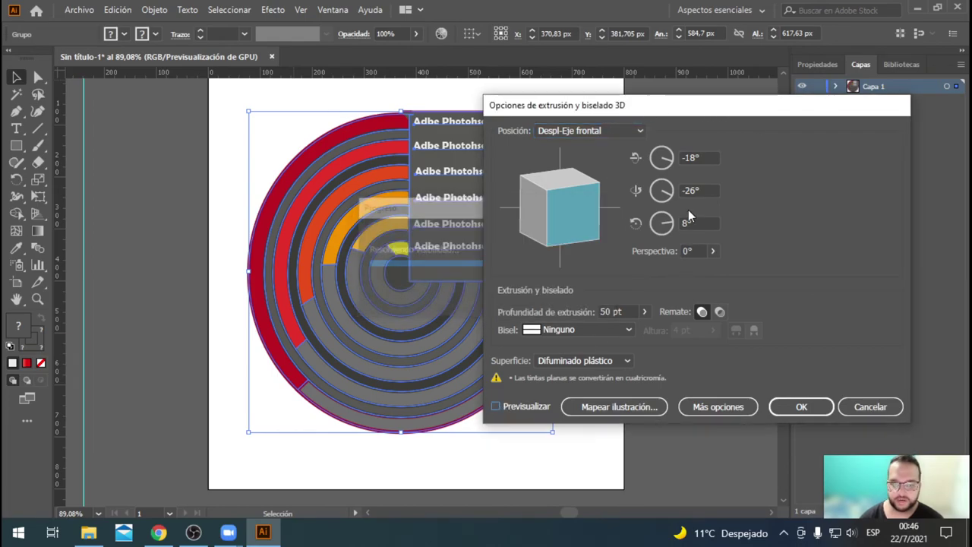
click(637, 134)
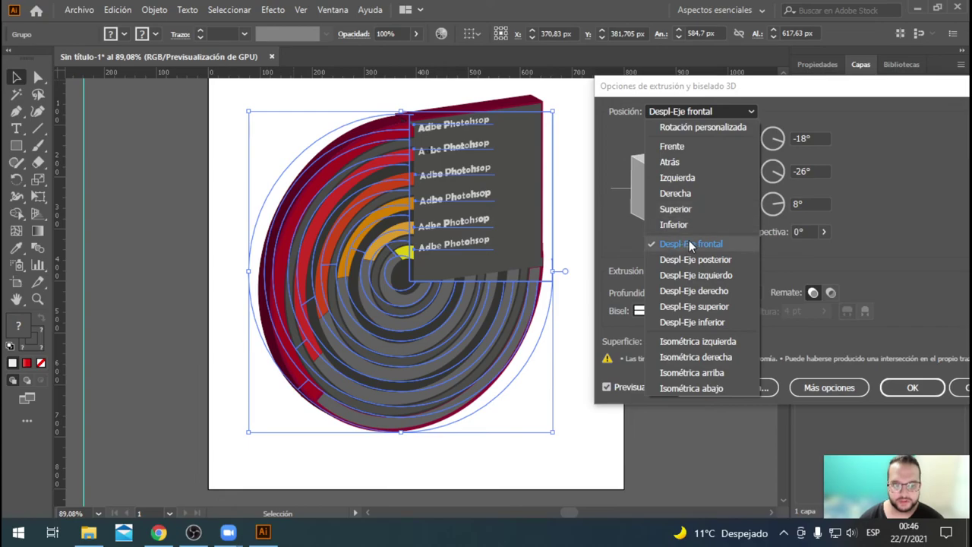
click(879, 122)
drag(733, 205, 688, 187)
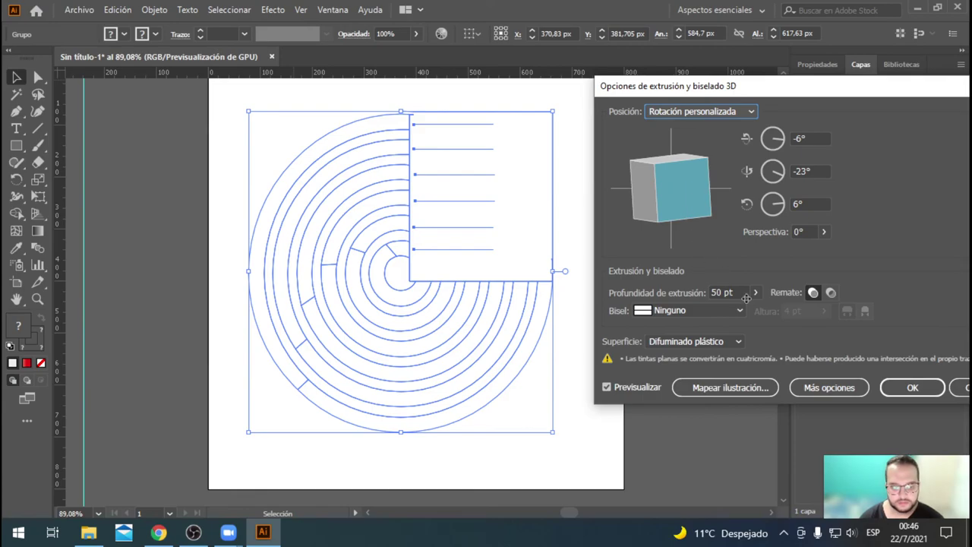
click(912, 388)
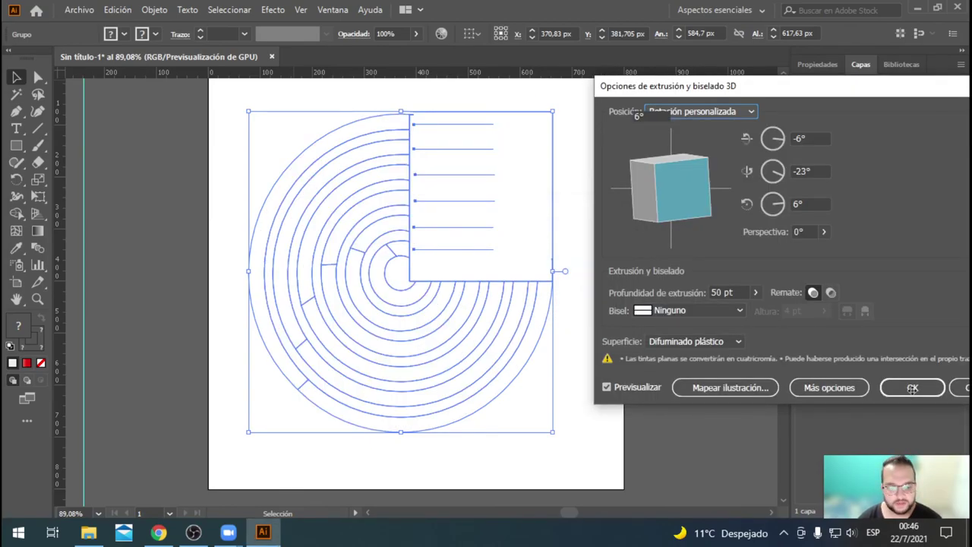
click(912, 388)
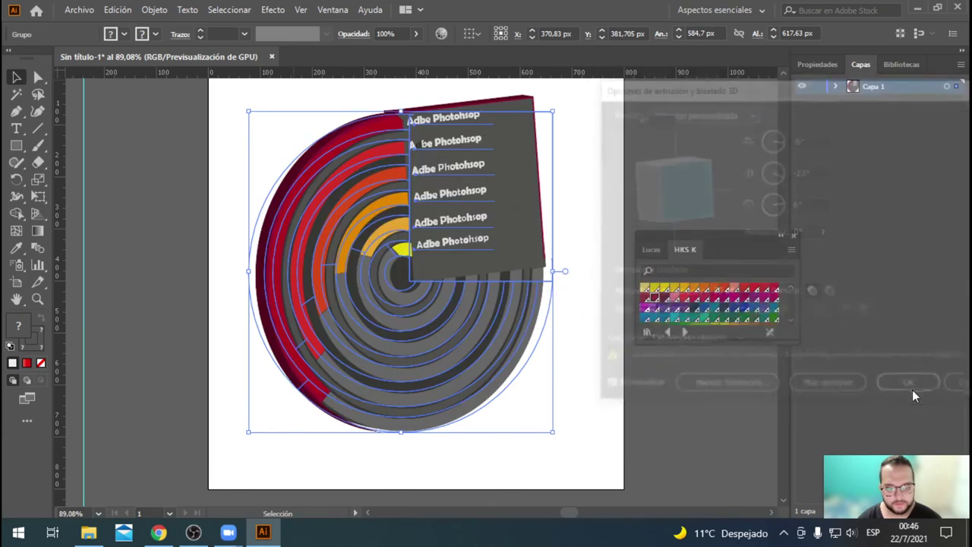
- Undo the 3D extrusion with Ctrl+Z, leaving the six-label logo flat and deselected
click(259, 448)
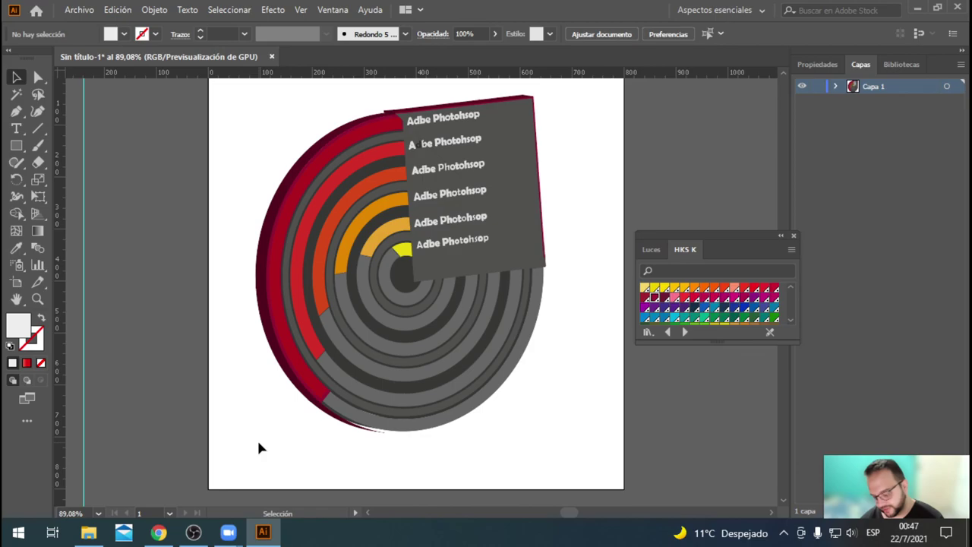
key(ctrl+z)
click(584, 384)
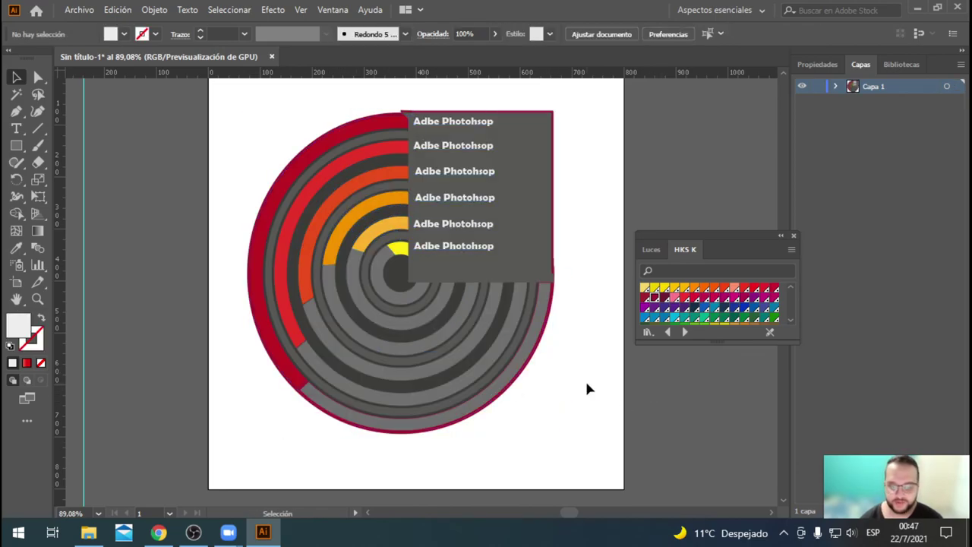